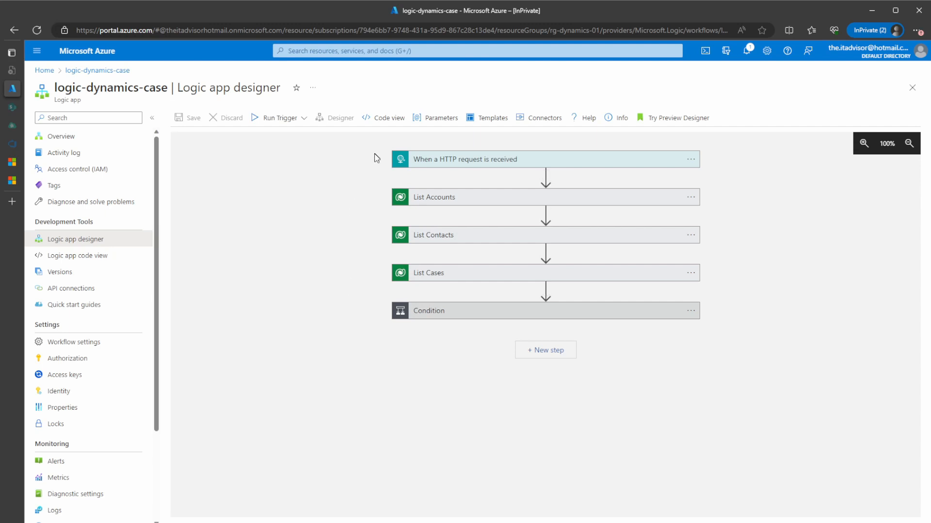
Examine the request body JSON schema of the "When a HTTP request is received" trigger, from accountName to contactLastName, and collapse the trigger
{"action": "left_click", "coordinate": [562, 164]}
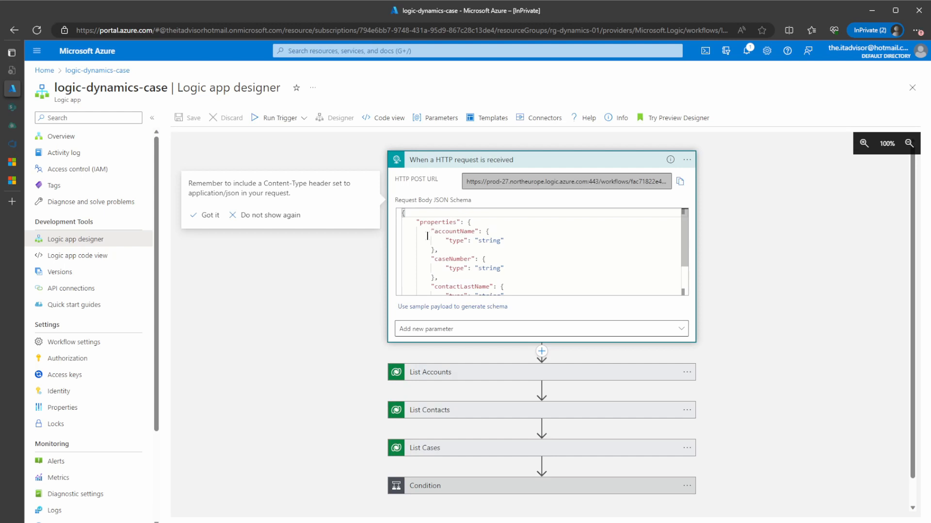
{"action": "left_click_drag", "start_coordinate": [414, 225], "coordinate": [453, 271]}
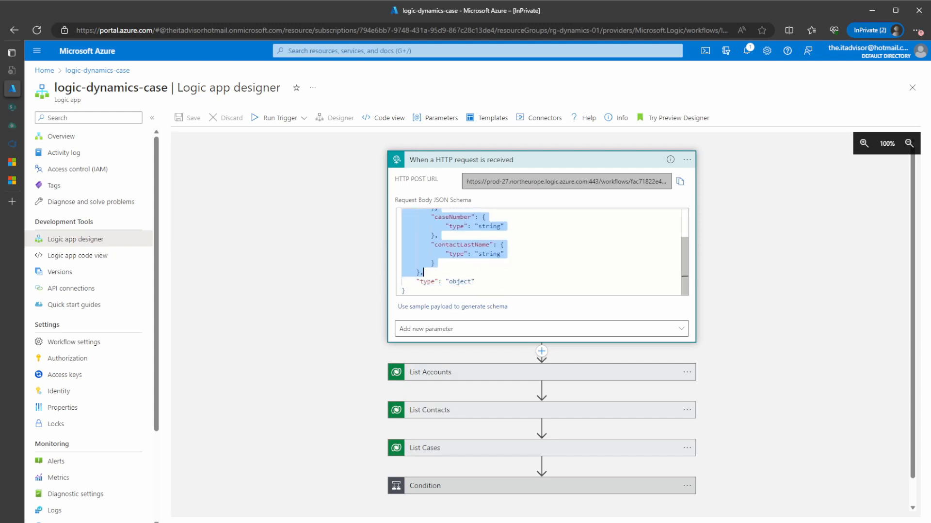
{"action": "scroll", "coordinate": [542, 252], "scroll_direction": "up", "scroll_amount": 2}
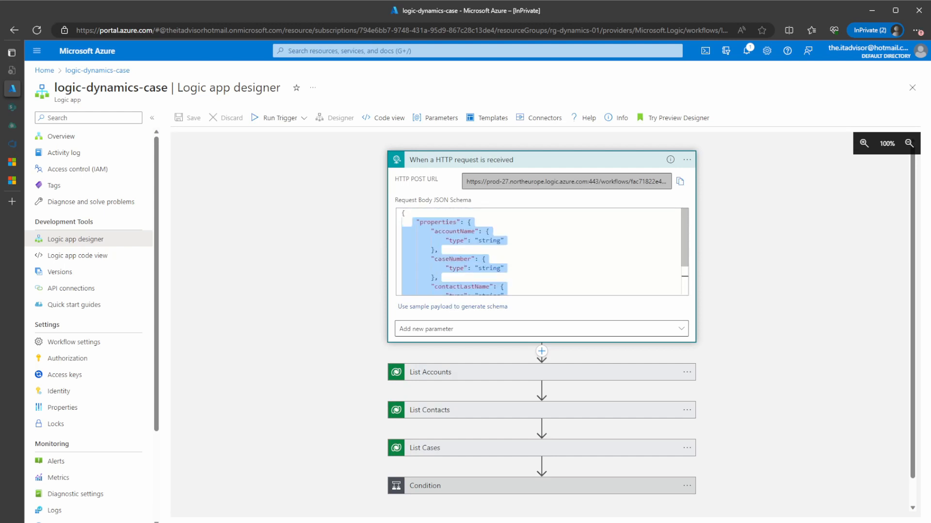
{"action": "left_click", "coordinate": [505, 240]}
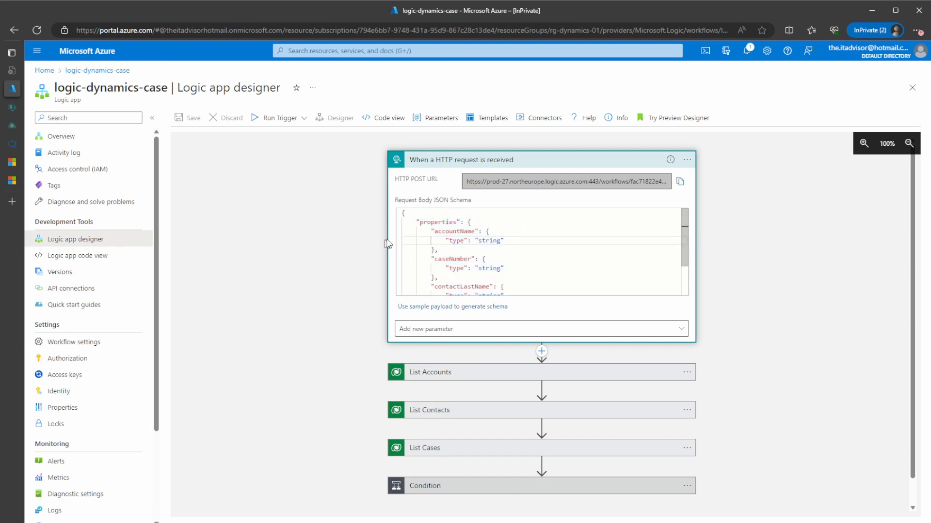
{"action": "left_click", "coordinate": [536, 162]}
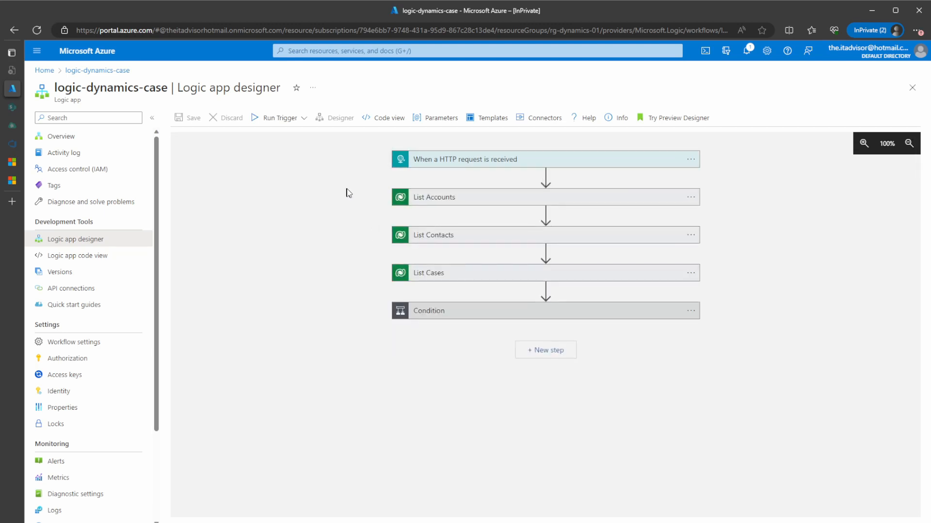
Start inserting an action directly below the HTTP request trigger and browse the Microsoft Dataverse (legacy) actions
{"action": "mouse_move", "coordinate": [546, 177]}
{"action": "left_click", "coordinate": [546, 178]}
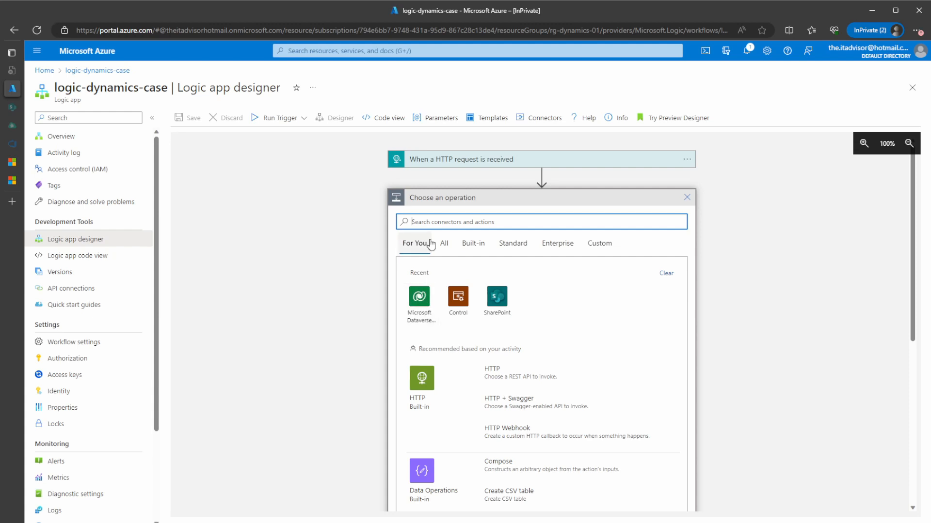
{"action": "left_click", "coordinate": [420, 297]}
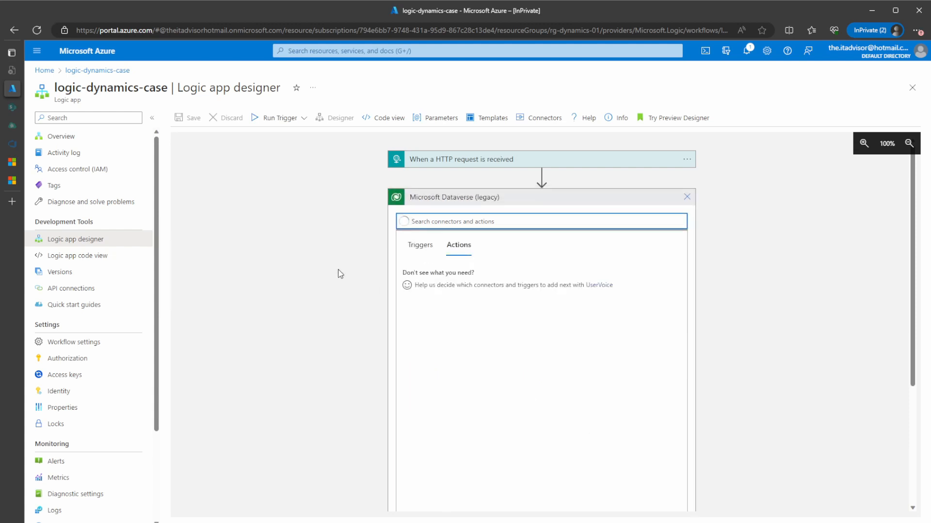
{"action": "scroll", "coordinate": [514, 295], "scroll_direction": "down", "scroll_amount": 3}
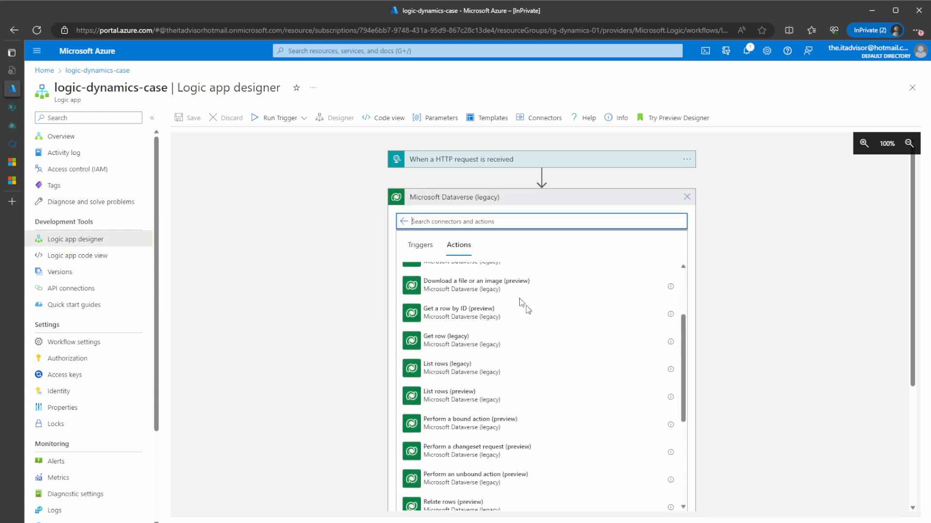
{"action": "scroll", "coordinate": [533, 330], "scroll_direction": "down", "scroll_amount": 4}
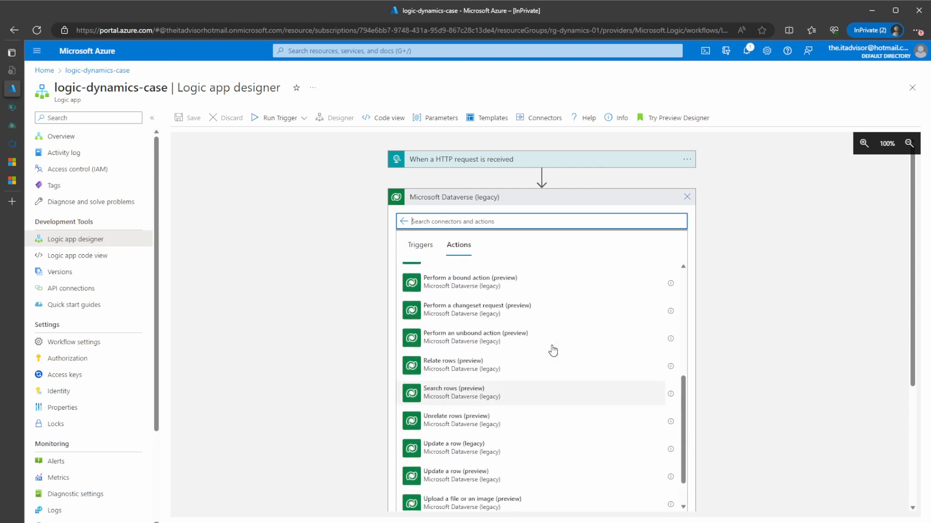
{"action": "scroll", "coordinate": [553, 350], "scroll_direction": "up", "scroll_amount": 6}
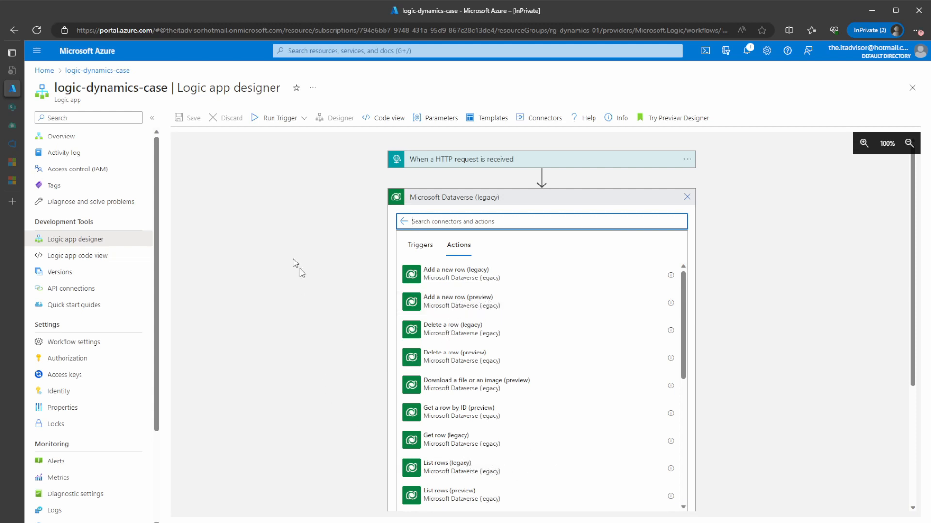
Switch to the Microsoft Learn article on connecting to Dataverse and read the Important note about legacy and preview operations
{"action": "left_click", "coordinate": [14, 182]}
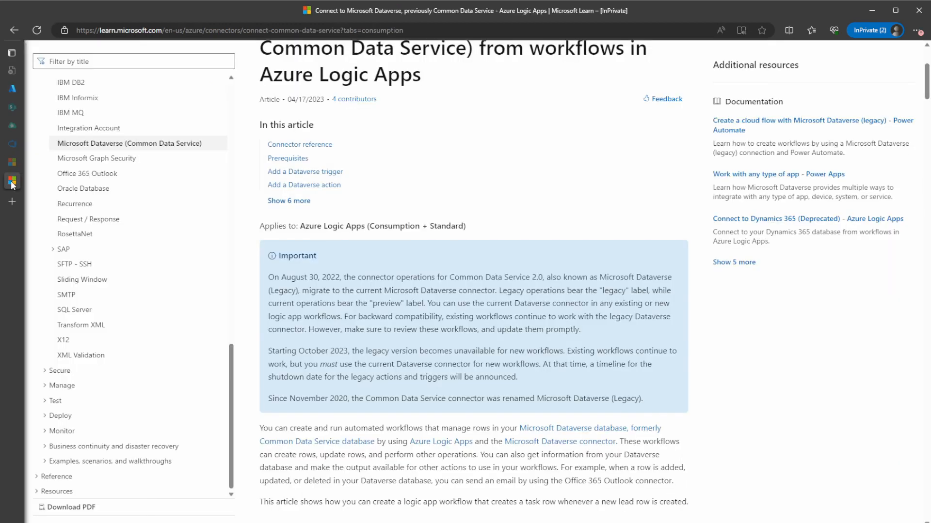
{"action": "scroll", "coordinate": [416, 188], "scroll_direction": "down", "scroll_amount": 2}
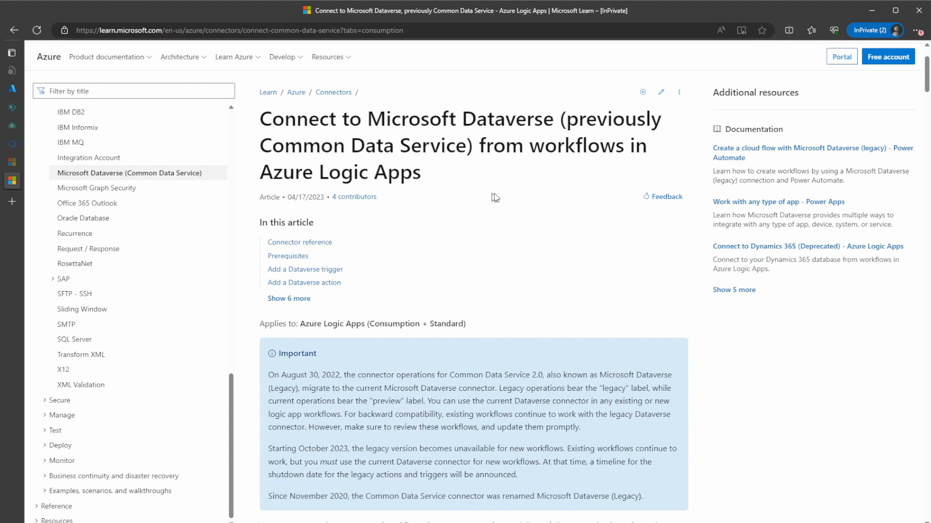
{"action": "scroll", "coordinate": [493, 198], "scroll_direction": "down", "scroll_amount": 3}
{"action": "scroll", "coordinate": [310, 264], "scroll_direction": "up", "scroll_amount": 2}
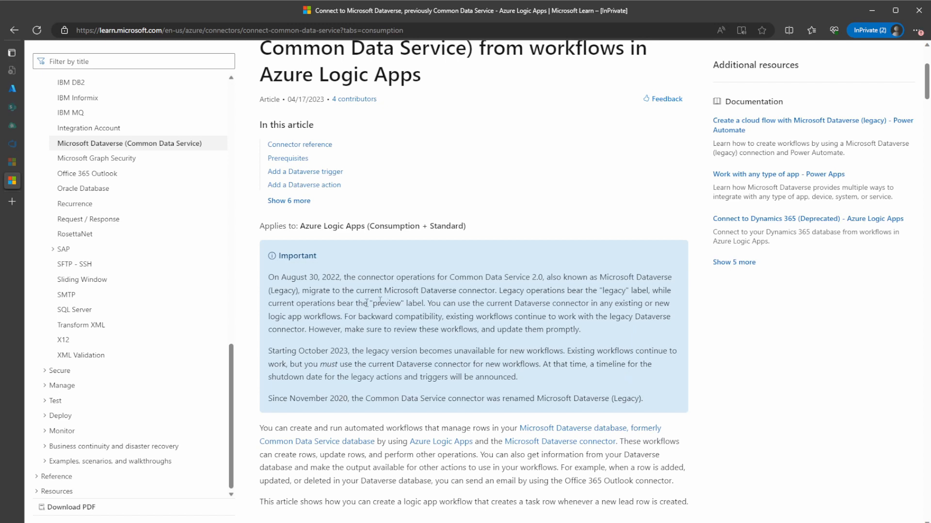
{"action": "left_click_drag", "start_coordinate": [344, 318], "coordinate": [348, 319]}
{"action": "left_click_drag", "start_coordinate": [277, 377], "coordinate": [526, 380]}
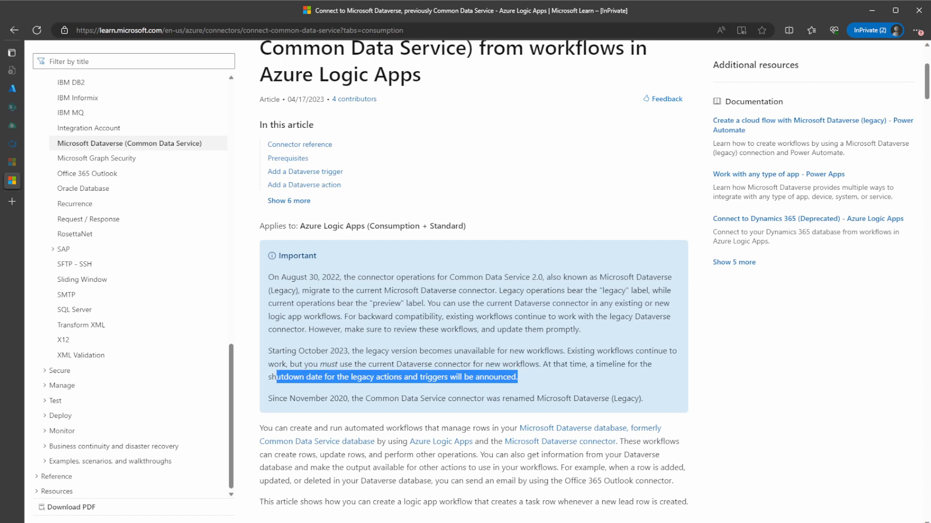
{"action": "left_click", "coordinate": [319, 344]}
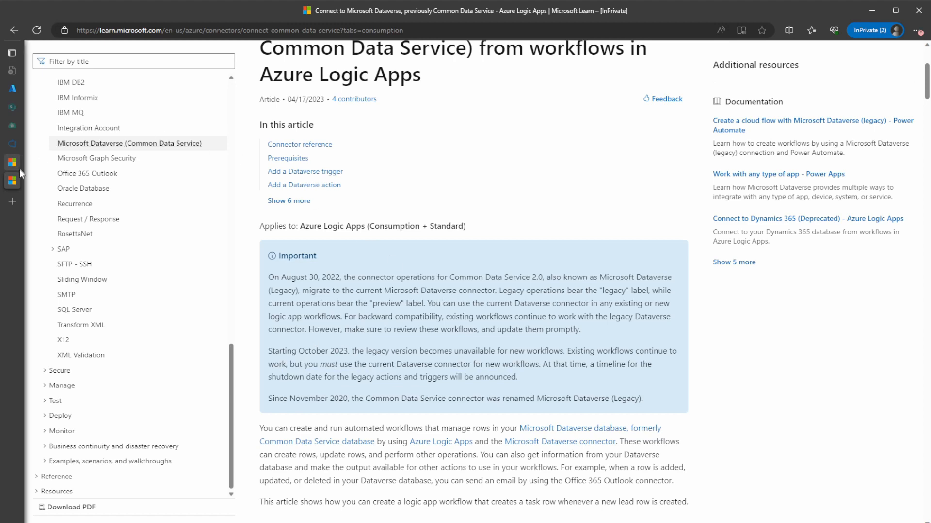
Return to the logic-dynamics-case designer and add the List rows (legacy) action below the HTTP request trigger
{"action": "mouse_move", "coordinate": [92, 194]}
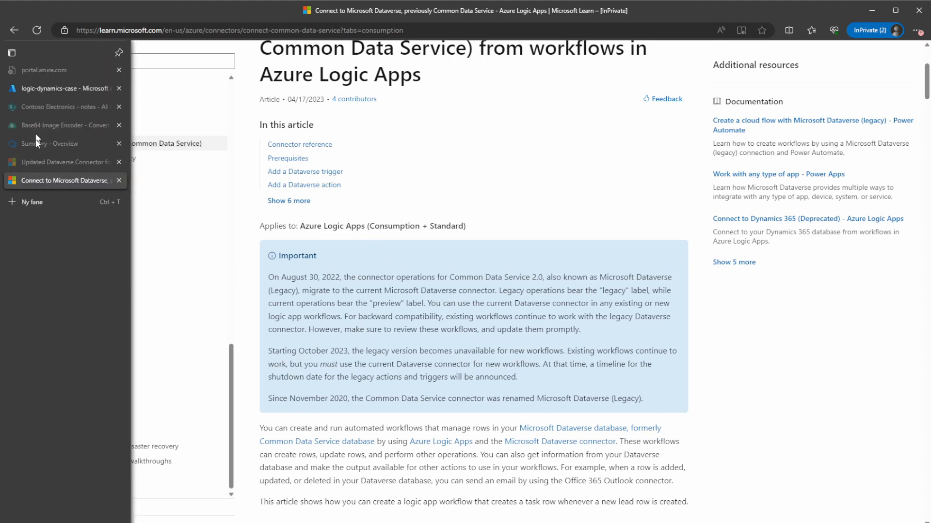
{"action": "left_click", "coordinate": [63, 88]}
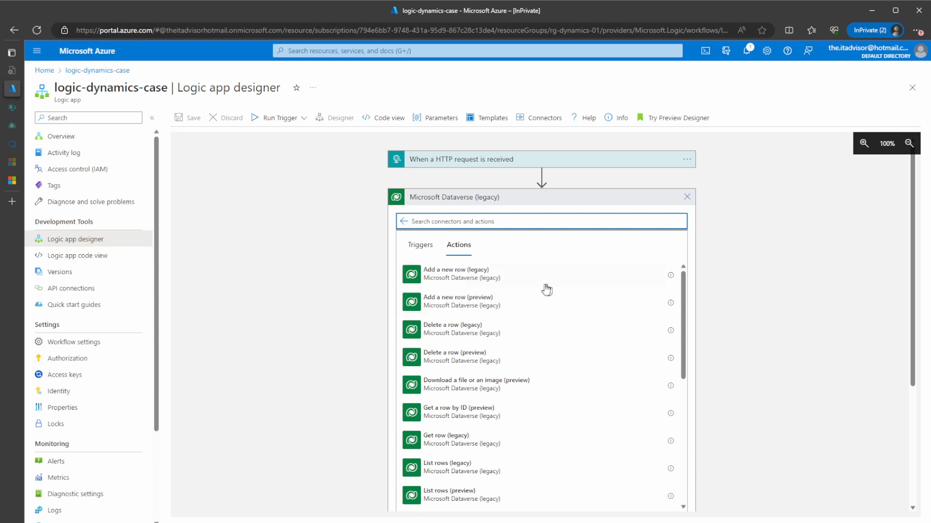
{"action": "scroll", "coordinate": [555, 290], "scroll_direction": "down", "scroll_amount": 1}
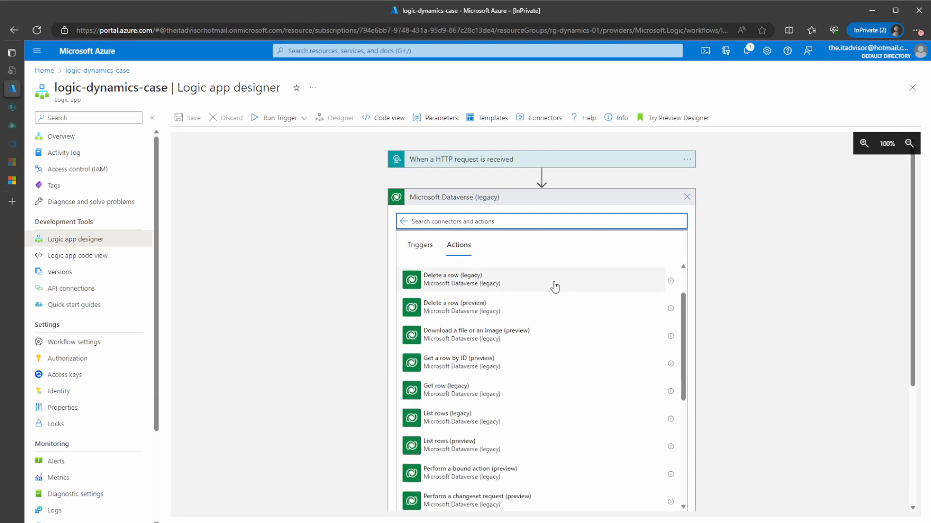
{"action": "scroll", "coordinate": [555, 287], "scroll_direction": "down", "scroll_amount": 1}
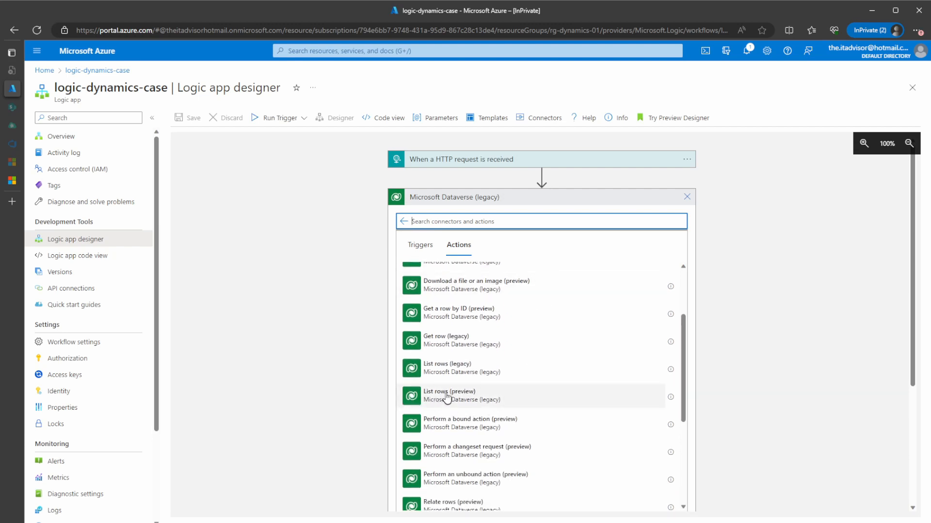
{"action": "left_click", "coordinate": [418, 371]}
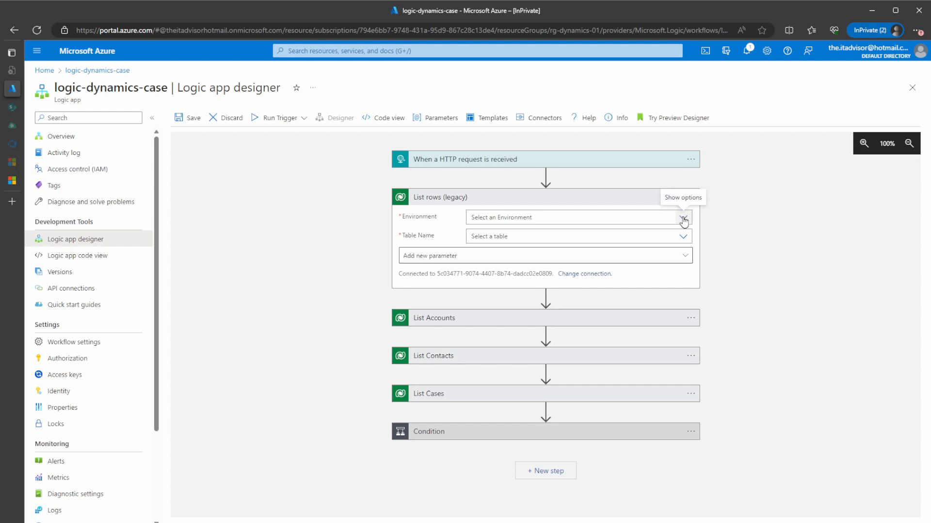
Set the List rows (legacy) environment to Demo Dynamics (demodynamics) and browse the available tables without choosing one
{"action": "left_click", "coordinate": [683, 221]}
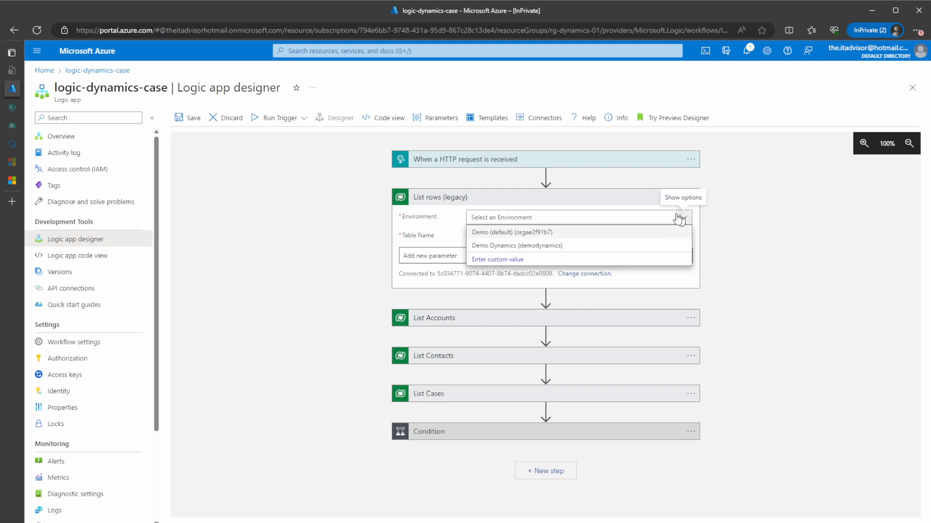
{"action": "left_click", "coordinate": [482, 246]}
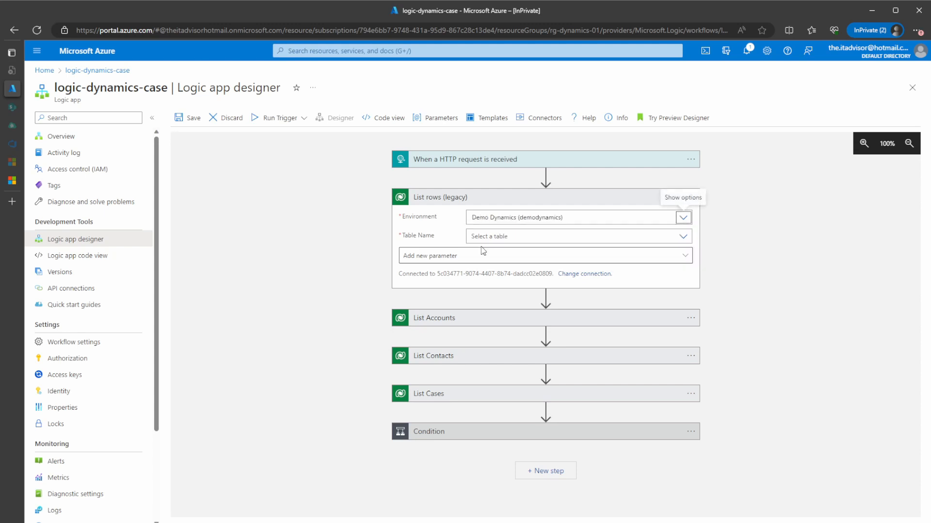
{"action": "left_click", "coordinate": [675, 238]}
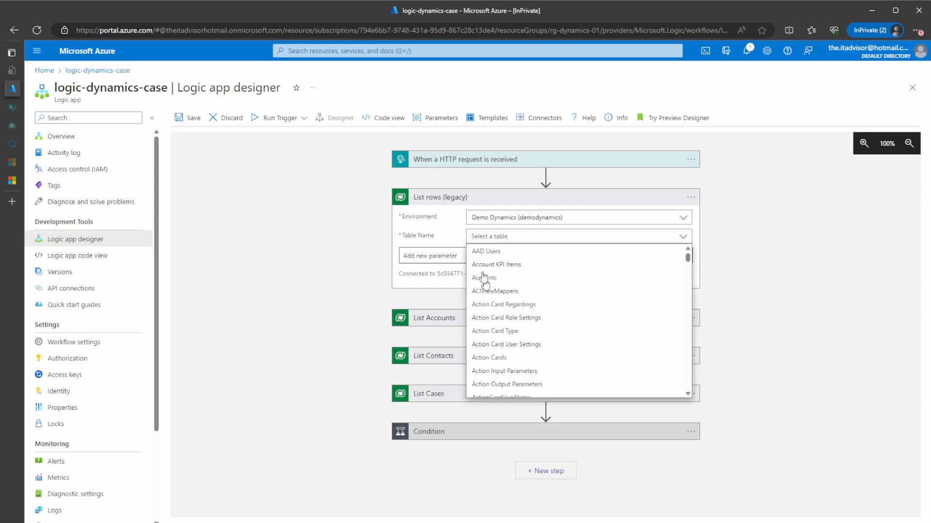
{"action": "scroll", "coordinate": [528, 332], "scroll_direction": "down", "scroll_amount": 15}
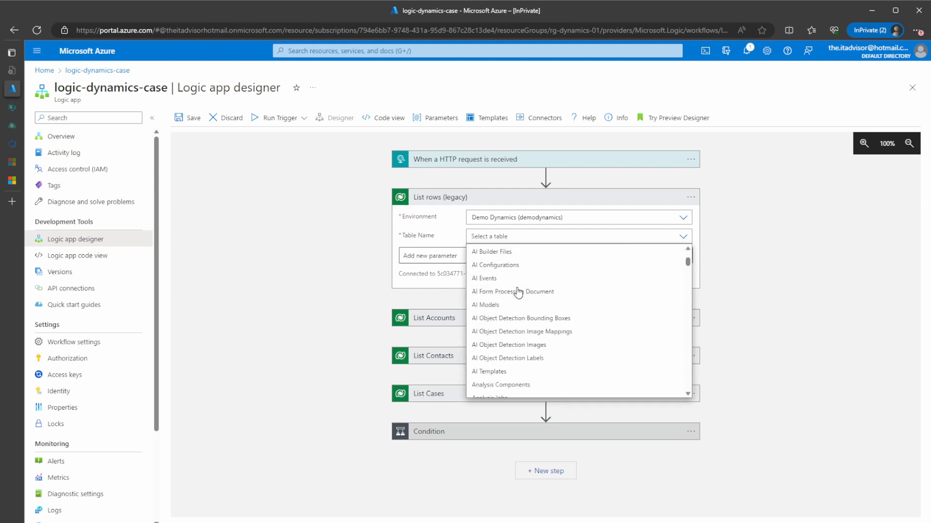
{"action": "scroll", "coordinate": [513, 289], "scroll_direction": "down", "scroll_amount": 3}
{"action": "left_click", "coordinate": [442, 205]}
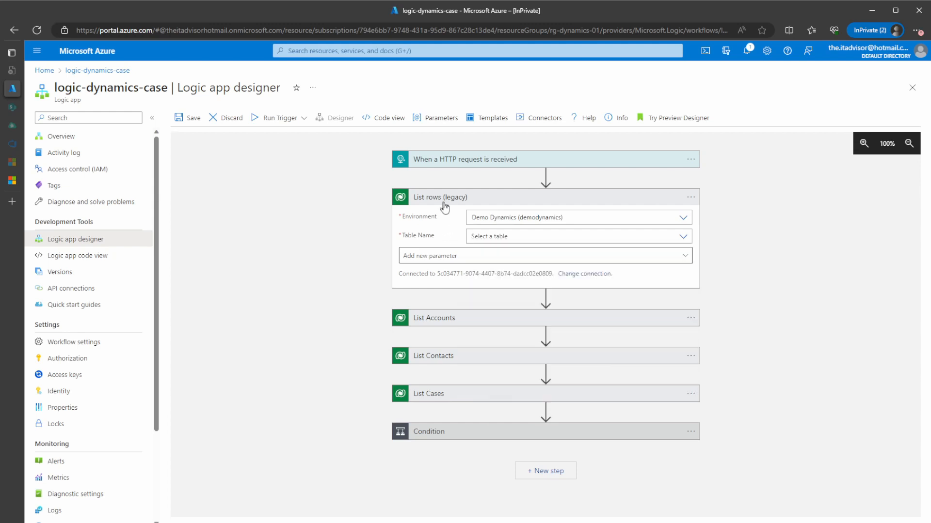
Insert the Microsoft Dataverse List rows (preview) action between List rows (legacy) and List Accounts
{"action": "left_click", "coordinate": [546, 298]}
{"action": "left_click", "coordinate": [547, 320]}
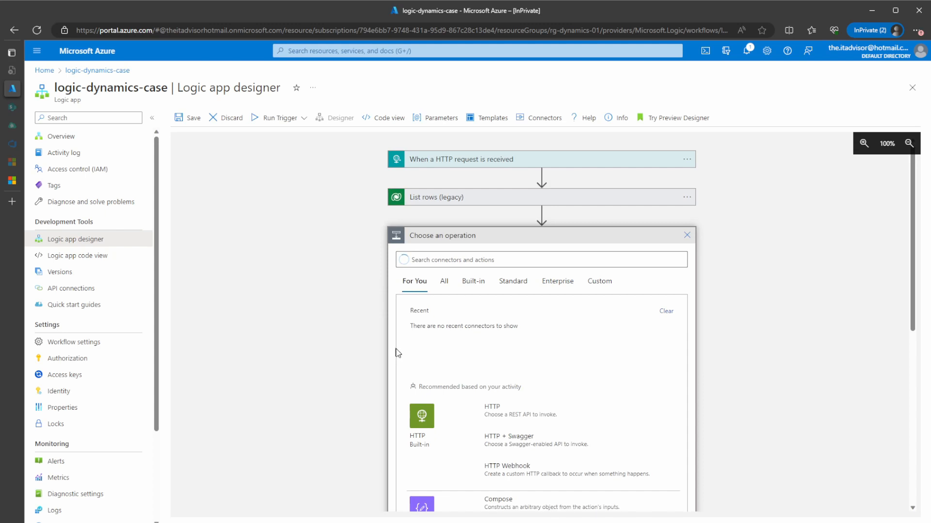
{"action": "left_click", "coordinate": [421, 335]}
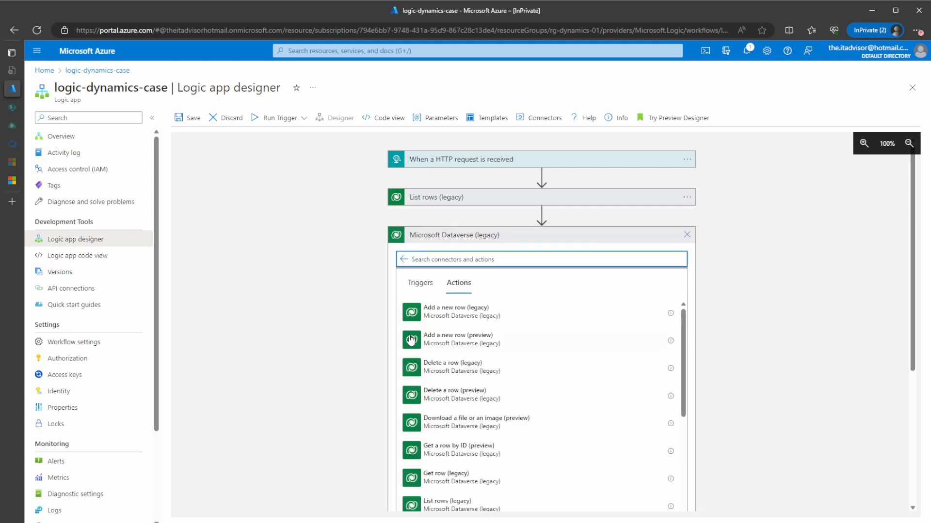
{"action": "scroll", "coordinate": [536, 363], "scroll_direction": "down", "scroll_amount": 2}
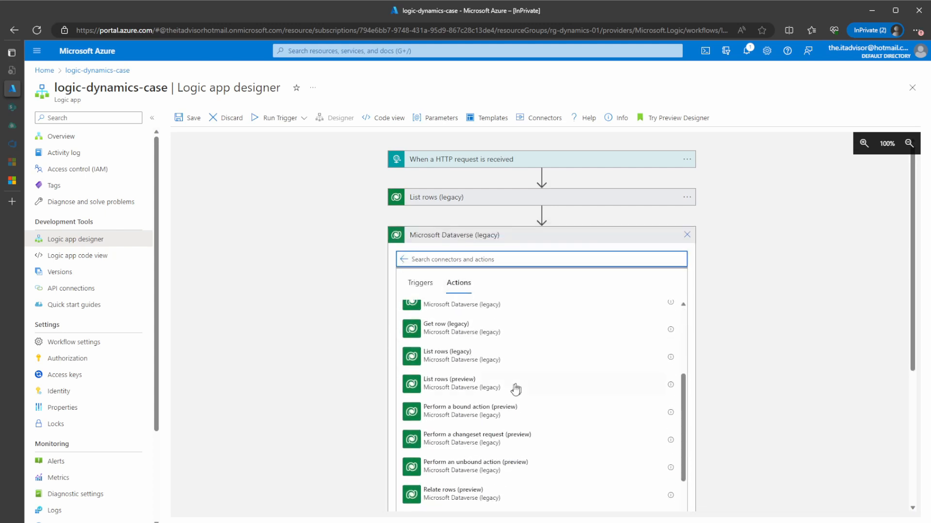
{"action": "left_click", "coordinate": [436, 383]}
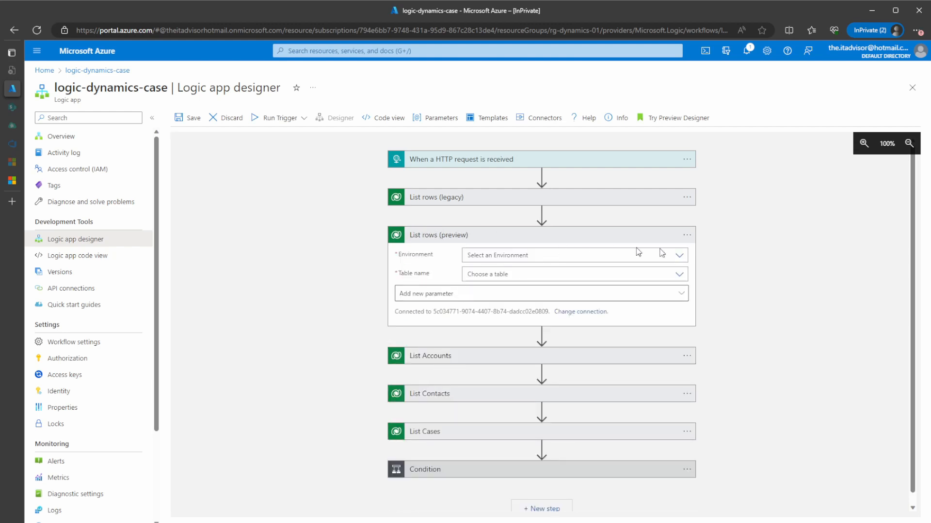
Check the environment options of the List rows (preview) action and examine the full error details
{"action": "left_click", "coordinate": [679, 256]}
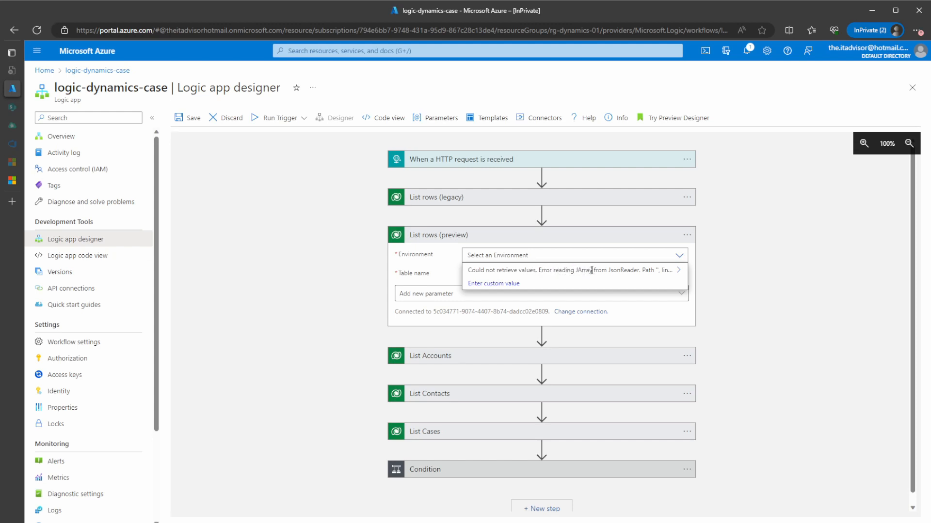
{"action": "left_click", "coordinate": [679, 272]}
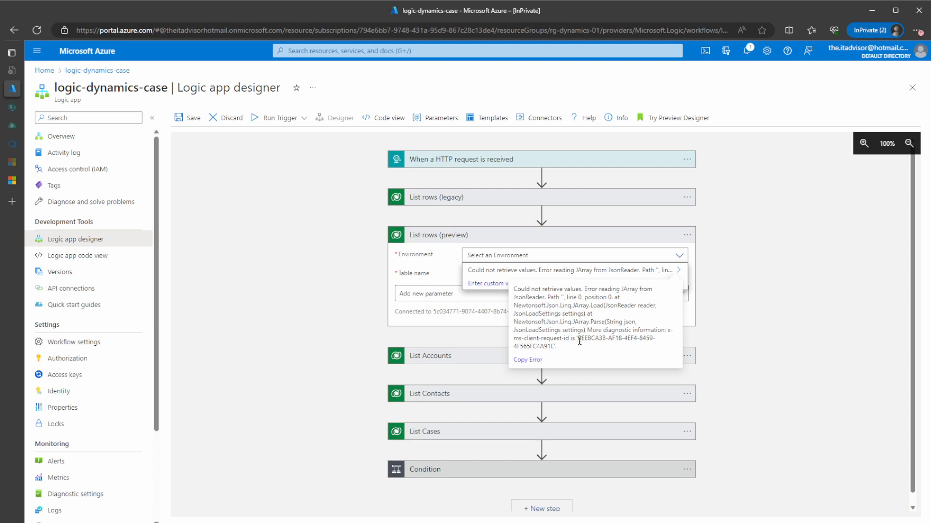
{"action": "left_click_drag", "start_coordinate": [578, 339], "coordinate": [557, 347]}
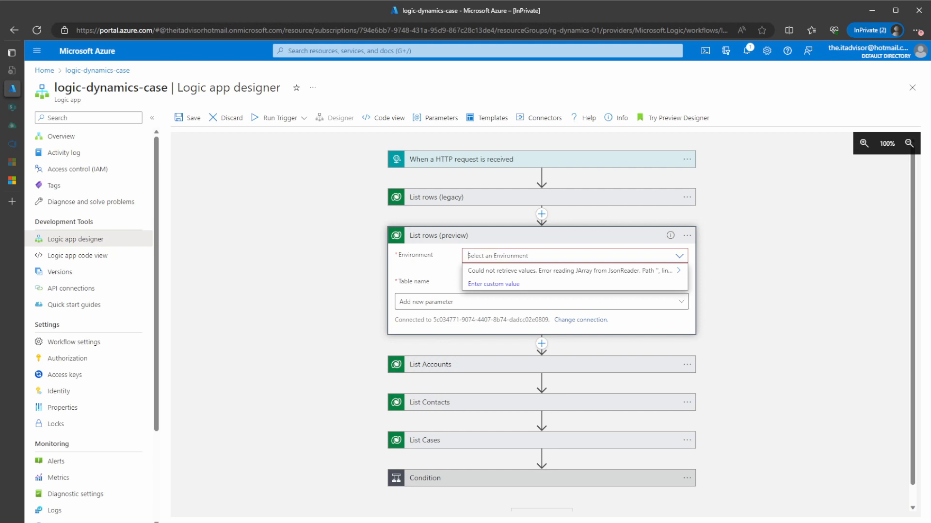
{"action": "type", "text": "https://demodynamics.crm19.dynamics.com/"}
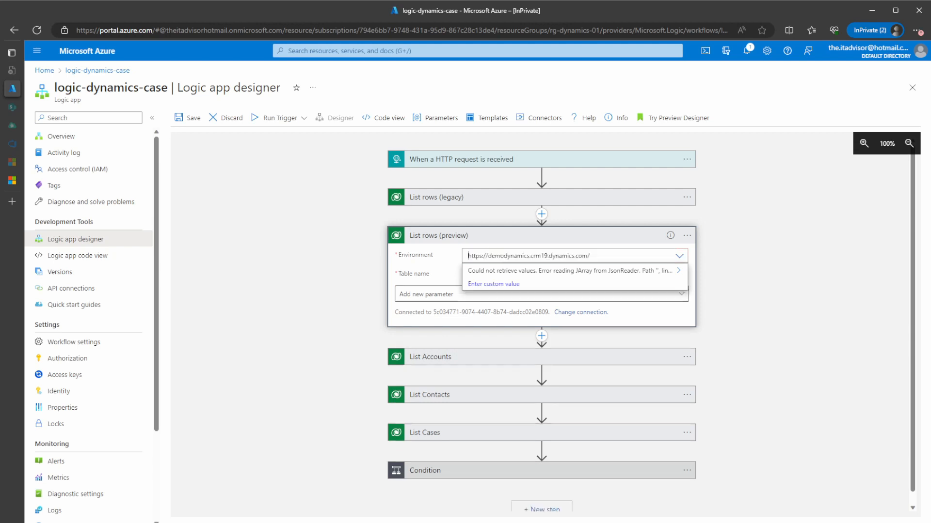
{"action": "left_click", "coordinate": [483, 289]}
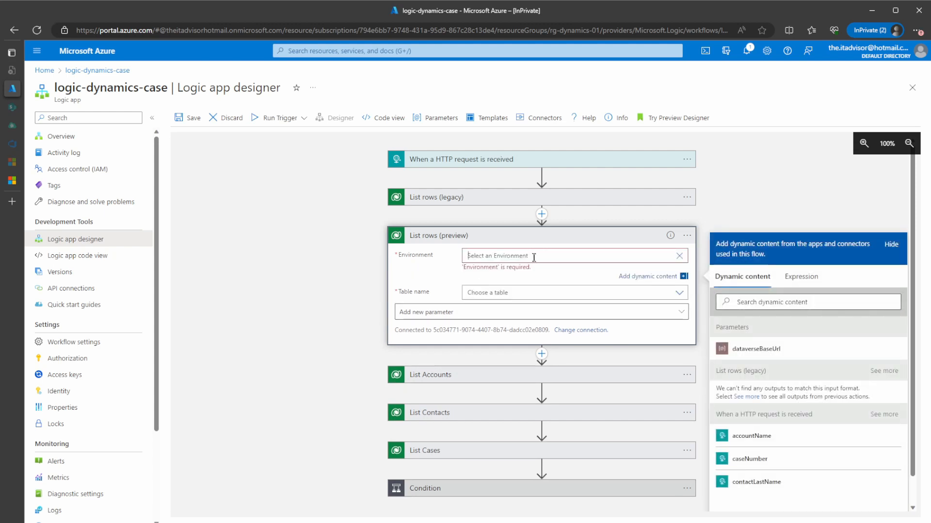
{"action": "type", "text": "https://demodynamics.crm19.dynamics.com/"}
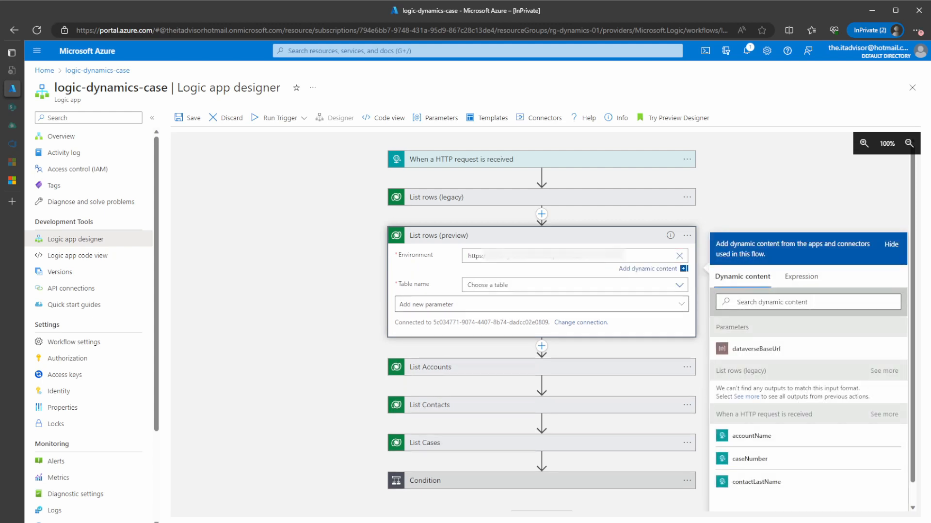
Browse the Table name options of the List rows (preview) action without choosing a table
{"action": "left_click", "coordinate": [569, 274]}
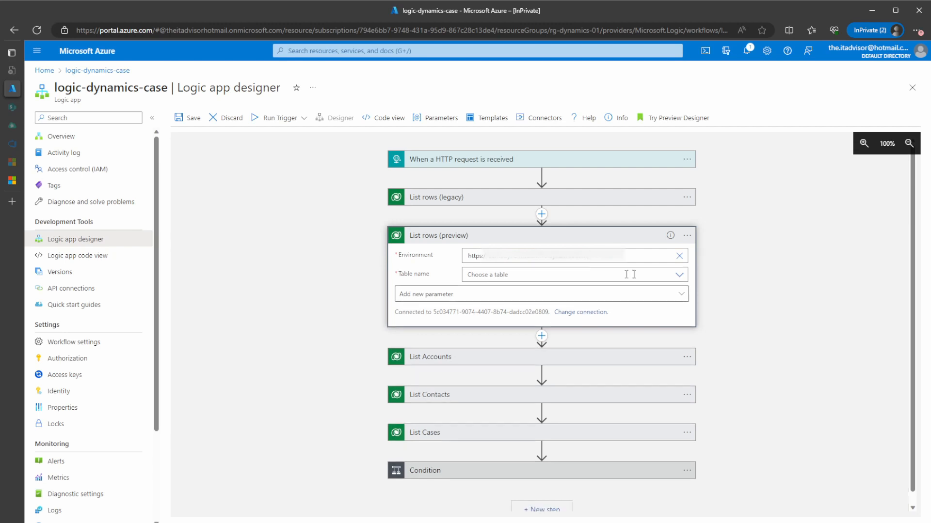
{"action": "left_click", "coordinate": [680, 276]}
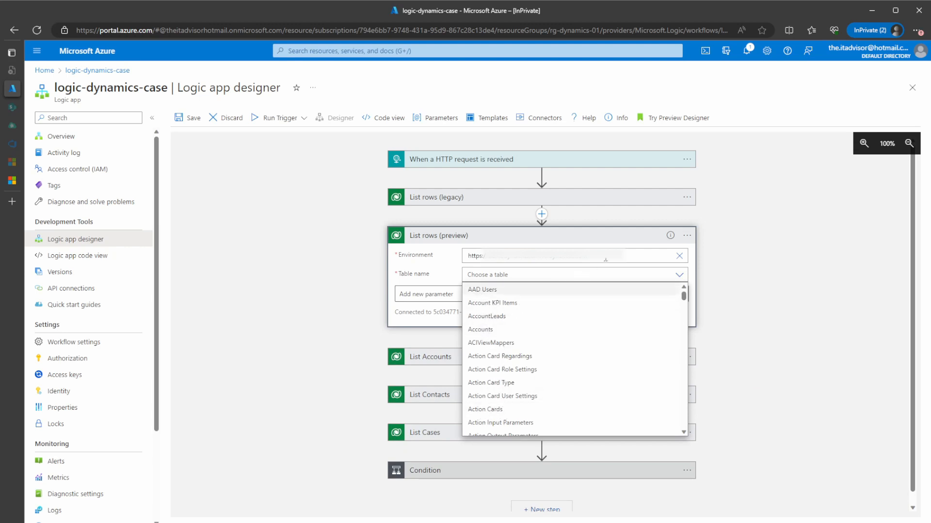
{"action": "left_click", "coordinate": [662, 257]}
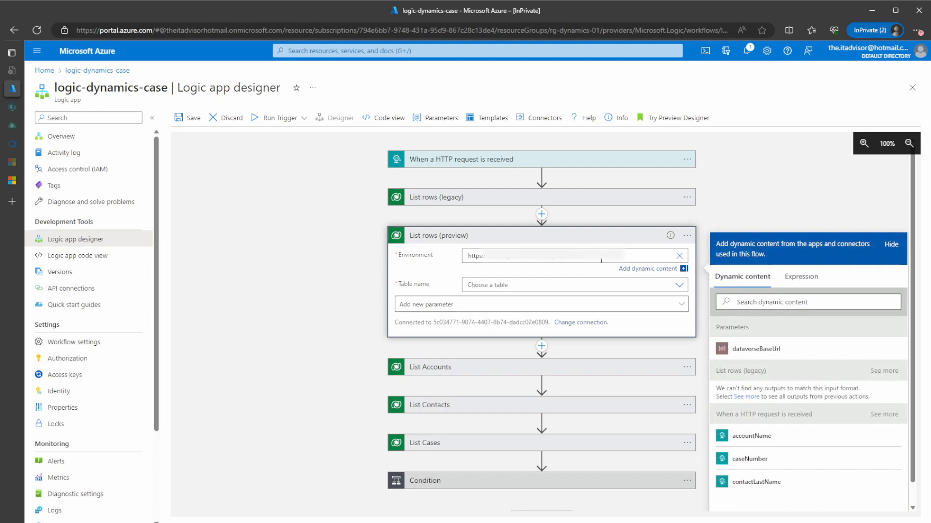
Clear the custom Environment URL from the List rows (preview) action
{"action": "left_click_drag", "start_coordinate": [630, 256], "coordinate": [439, 261]}
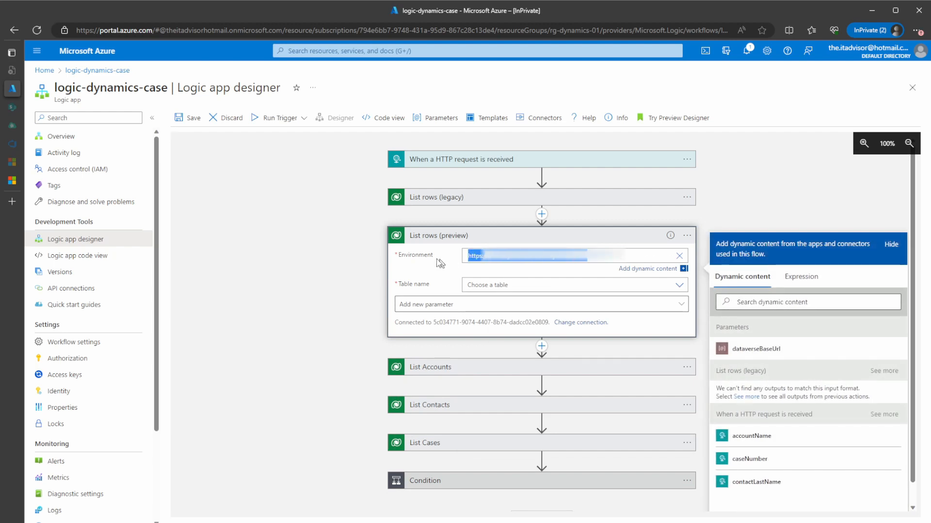
{"action": "left_click", "coordinate": [679, 257]}
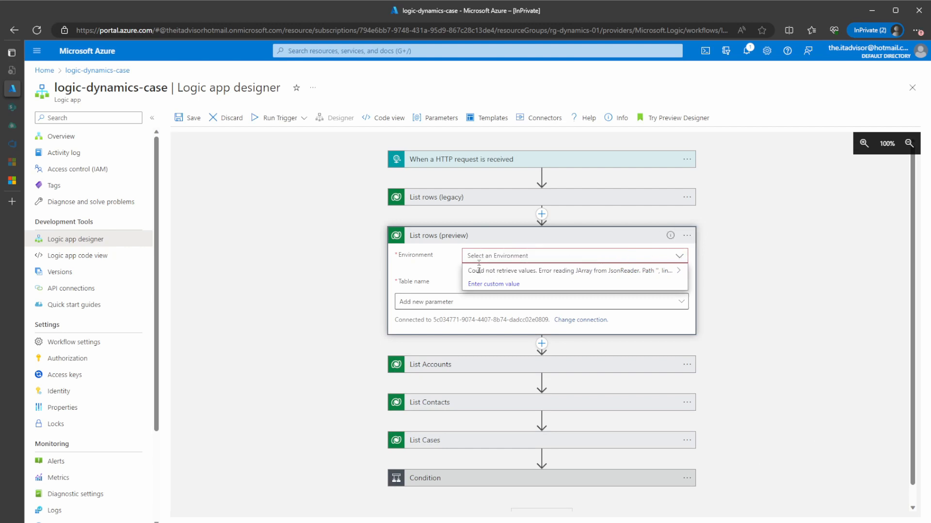
{"action": "left_click", "coordinate": [441, 269]}
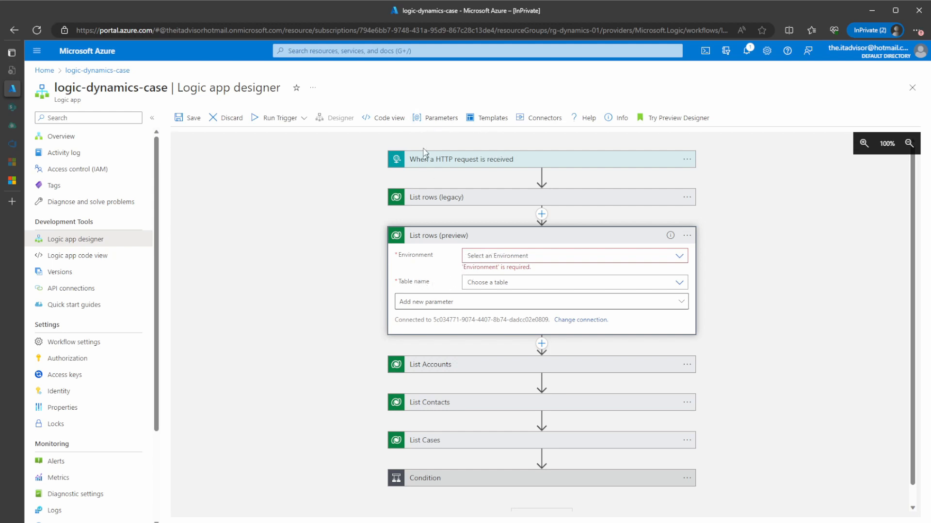
Review the name and default value of the logic app's dataverseBaseUrl parameter without changing it
{"action": "left_click", "coordinate": [433, 120]}
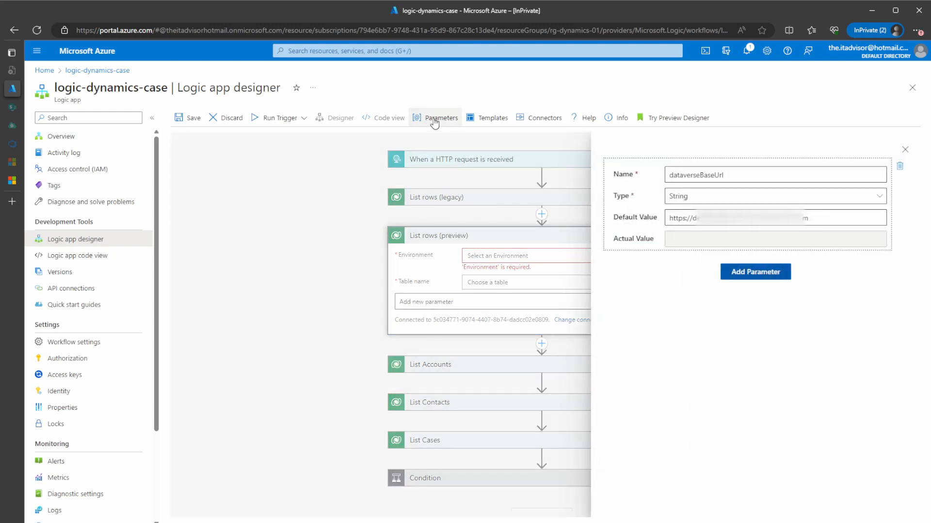
{"action": "left_click", "coordinate": [667, 176]}
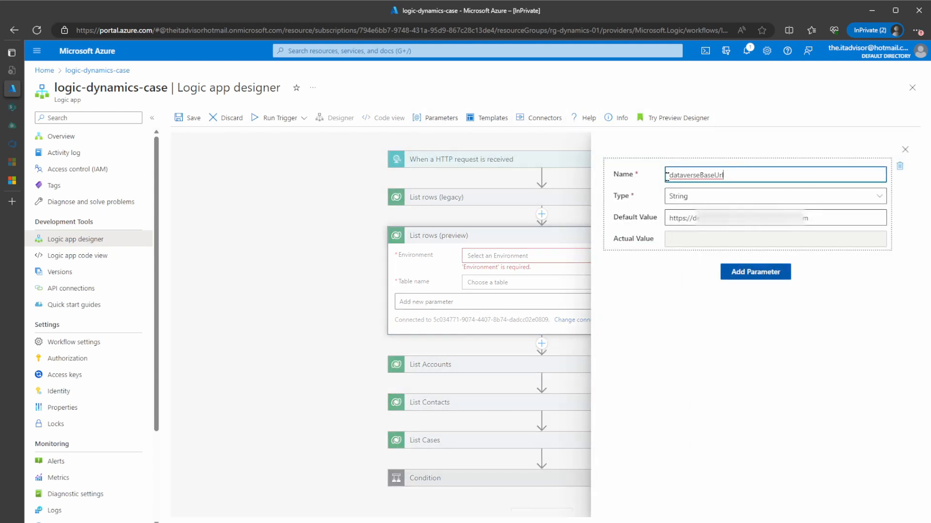
{"action": "left_click_drag", "start_coordinate": [726, 175], "coordinate": [661, 188]}
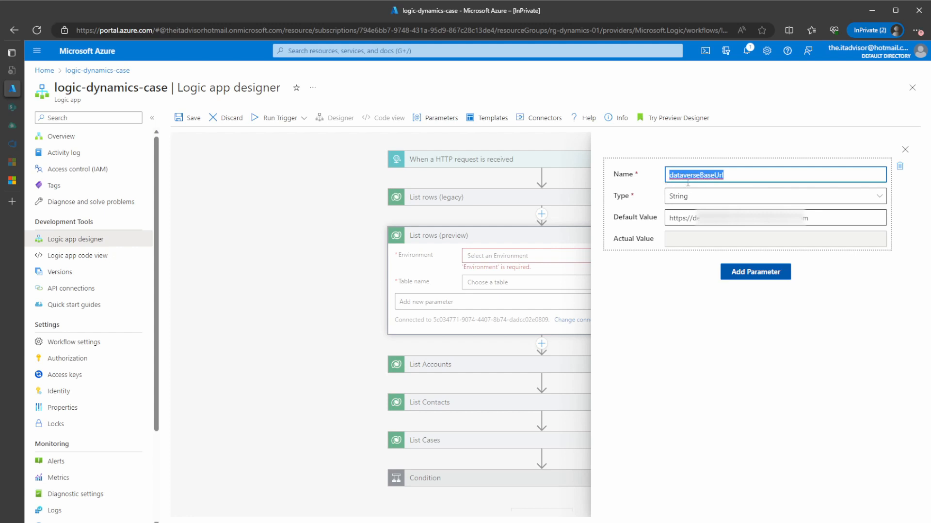
{"action": "left_click", "coordinate": [734, 175]}
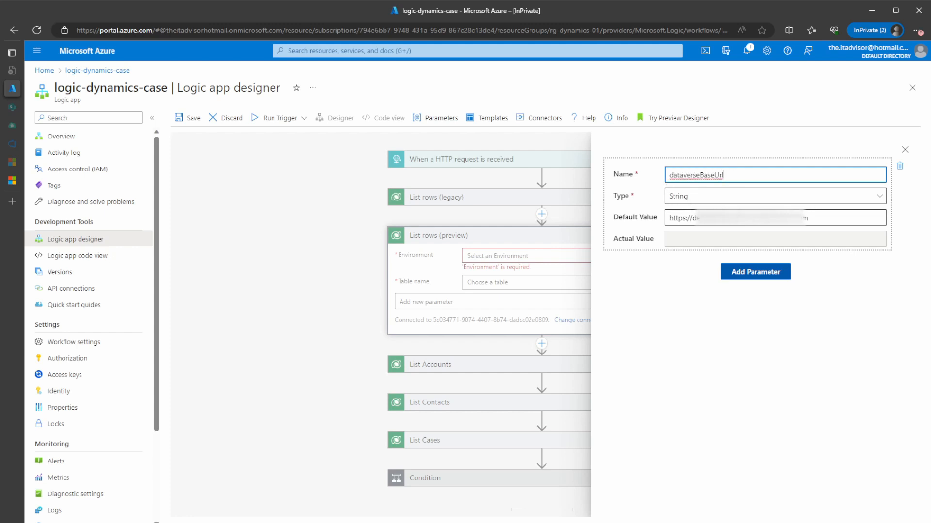
{"action": "left_click", "coordinate": [822, 218]}
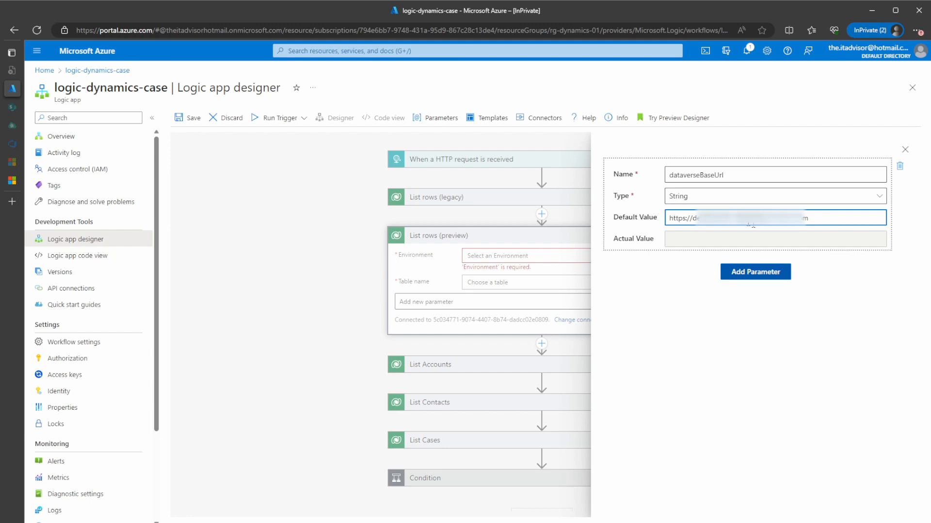
{"action": "left_click", "coordinate": [904, 150]}
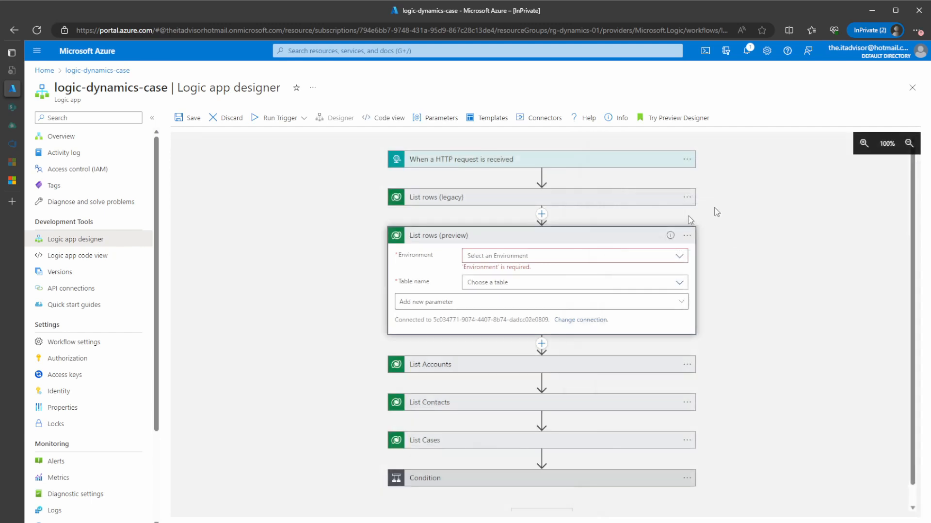
Set the Environment of List rows (preview) to a custom value using the dataverseBaseUrl parameter from dynamic content
{"action": "left_click", "coordinate": [483, 260]}
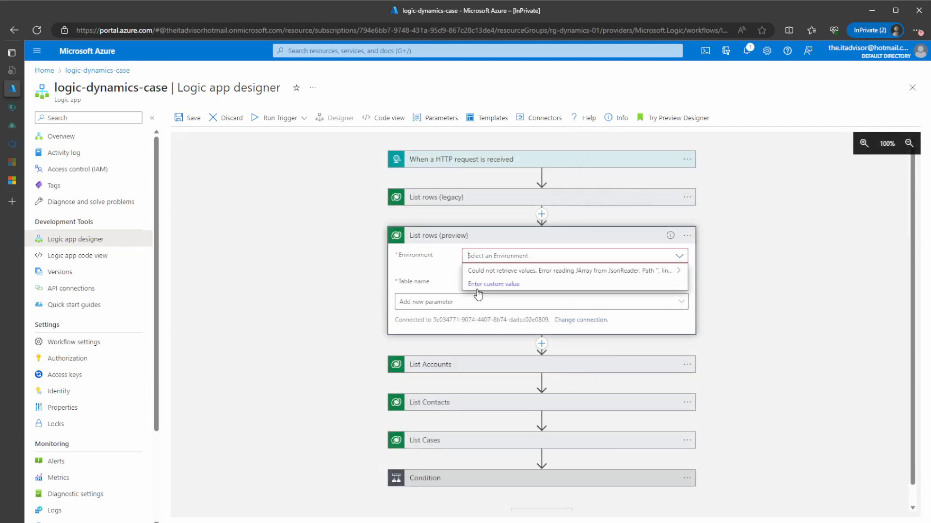
{"action": "left_click", "coordinate": [493, 284]}
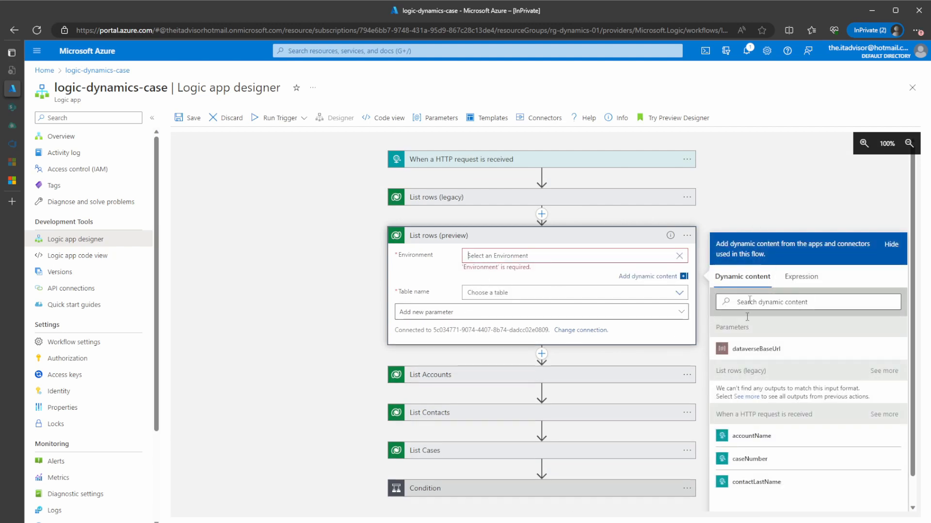
{"action": "left_click", "coordinate": [753, 350]}
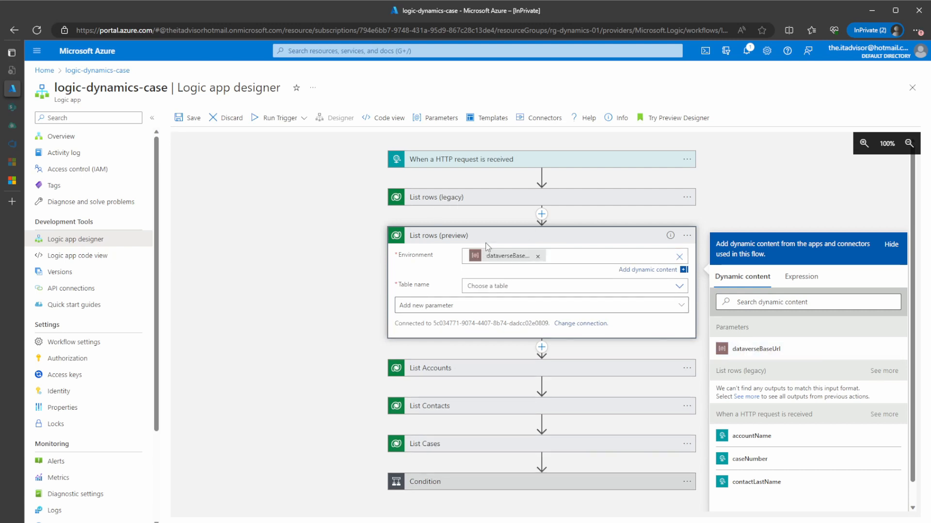
{"action": "left_click", "coordinate": [454, 270]}
Check which tables List rows (preview) offers with the parameter-based environment, without selecting one
{"action": "left_click", "coordinate": [678, 279]}
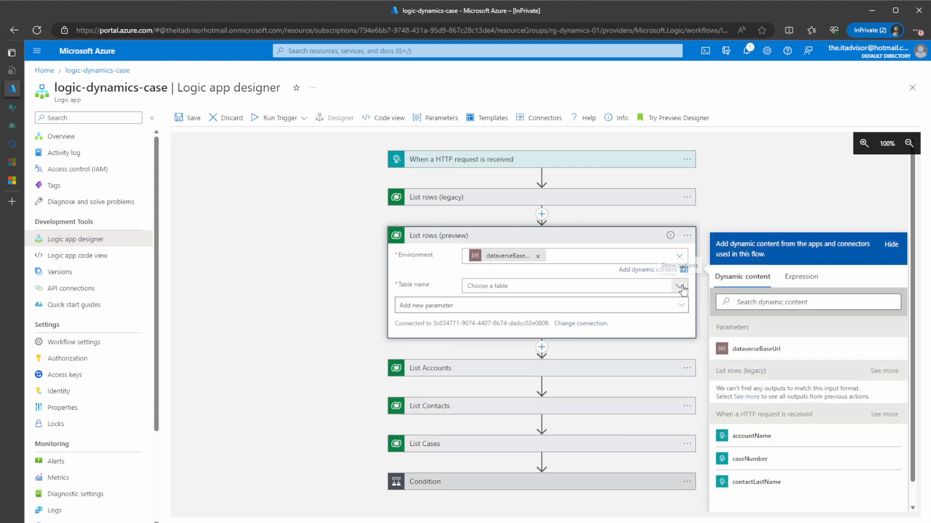
{"action": "left_click", "coordinate": [679, 286]}
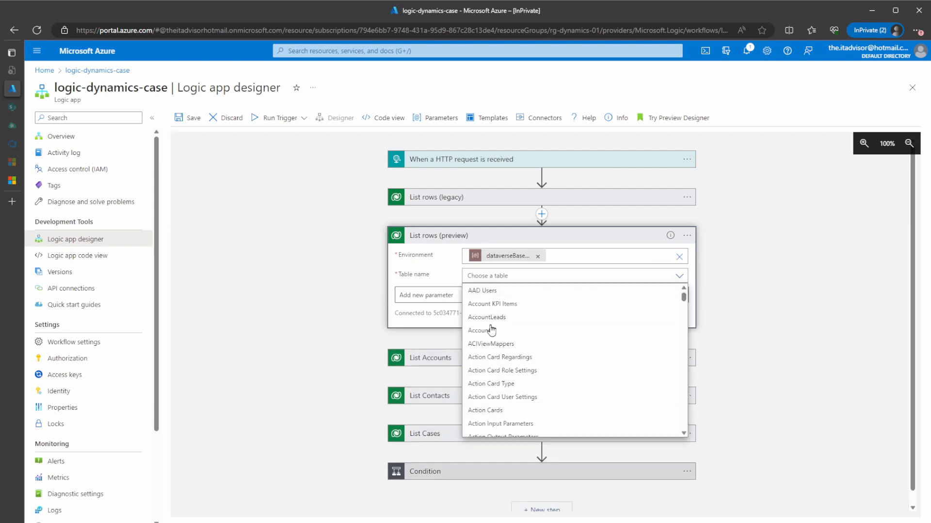
{"action": "left_click", "coordinate": [438, 272]}
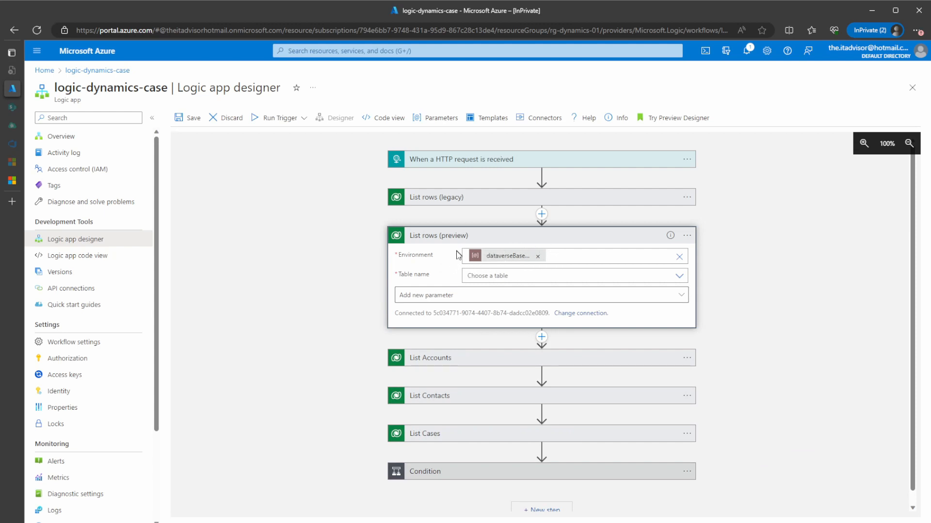
Examine the Default Value URL of the dataverseBaseUrl parameter and return to the workflow
{"action": "left_click", "coordinate": [420, 127]}
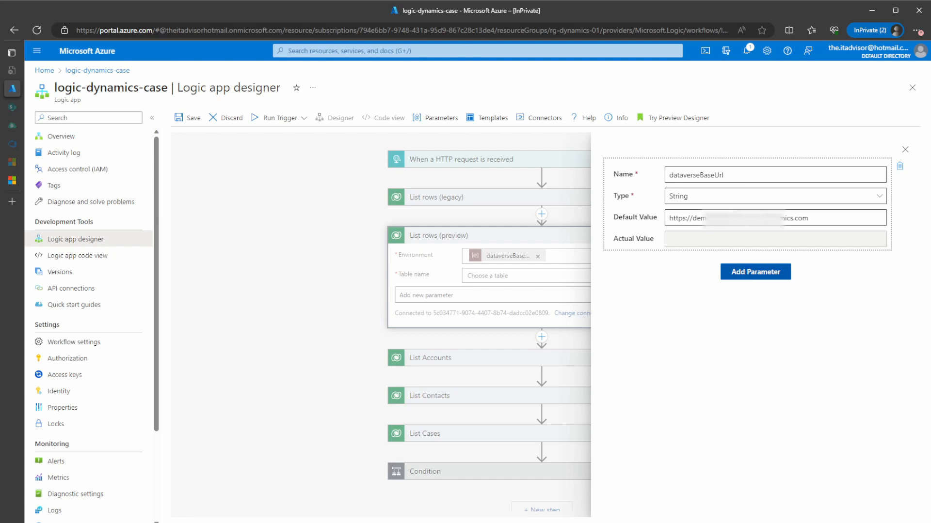
{"action": "left_click_drag", "start_coordinate": [817, 219], "coordinate": [659, 231]}
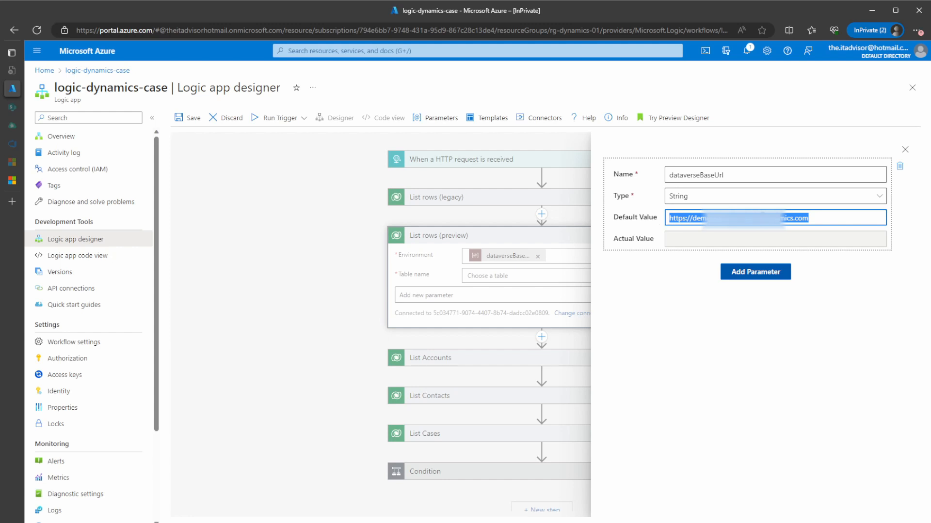
{"action": "left_click", "coordinate": [763, 218]}
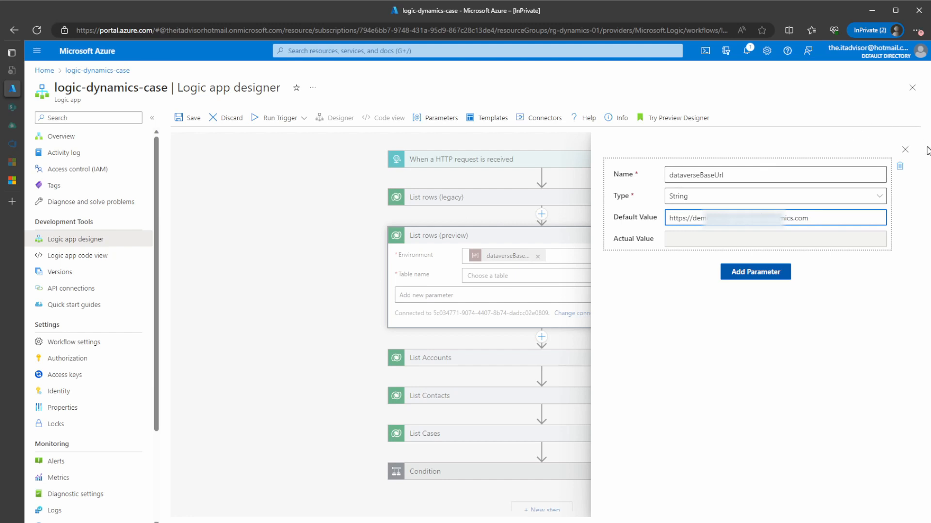
{"action": "left_click", "coordinate": [904, 151]}
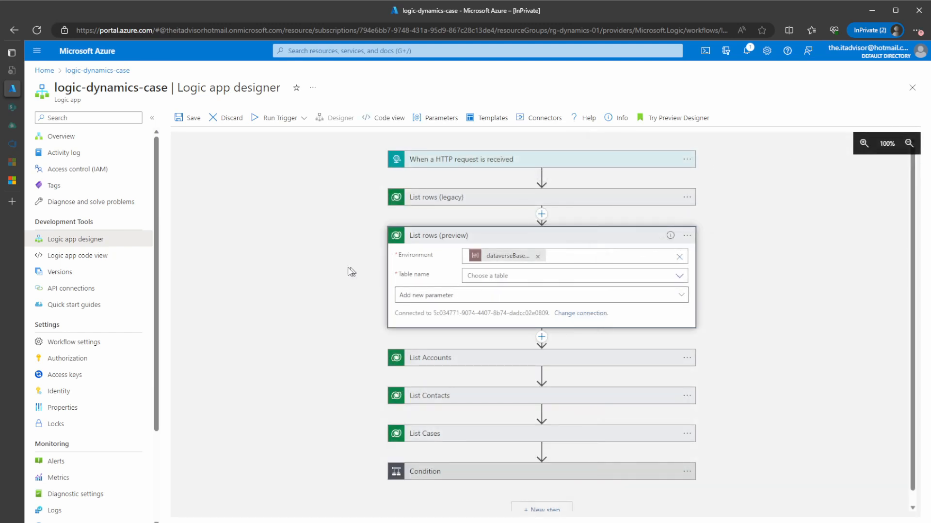
Delete the List rows (legacy) action from the workflow and confirm its removal
{"action": "left_click", "coordinate": [642, 200]}
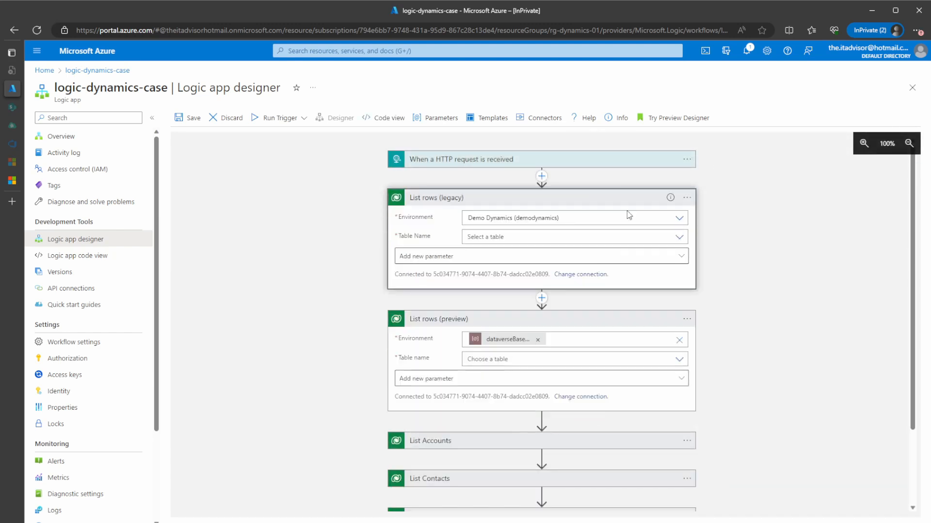
{"action": "left_click", "coordinate": [688, 198]}
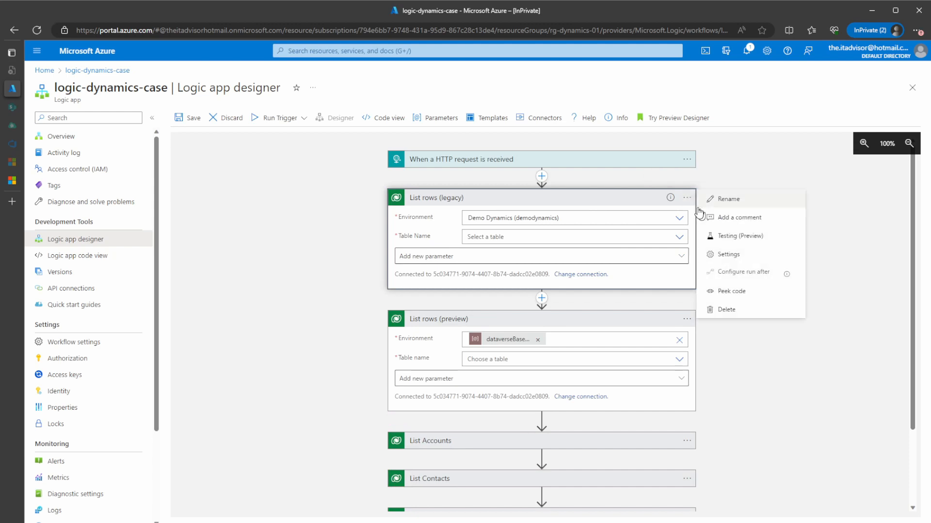
{"action": "left_click", "coordinate": [729, 310]}
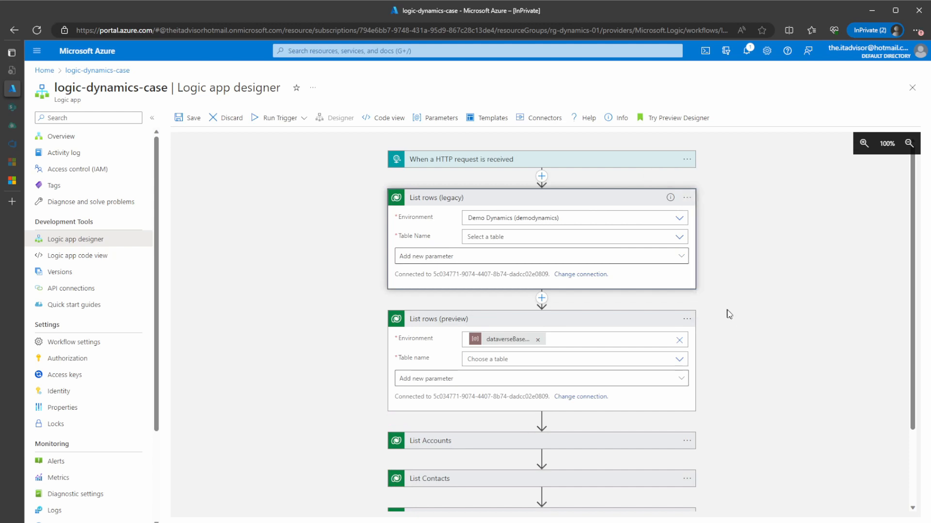
{"action": "left_click", "coordinate": [549, 340]}
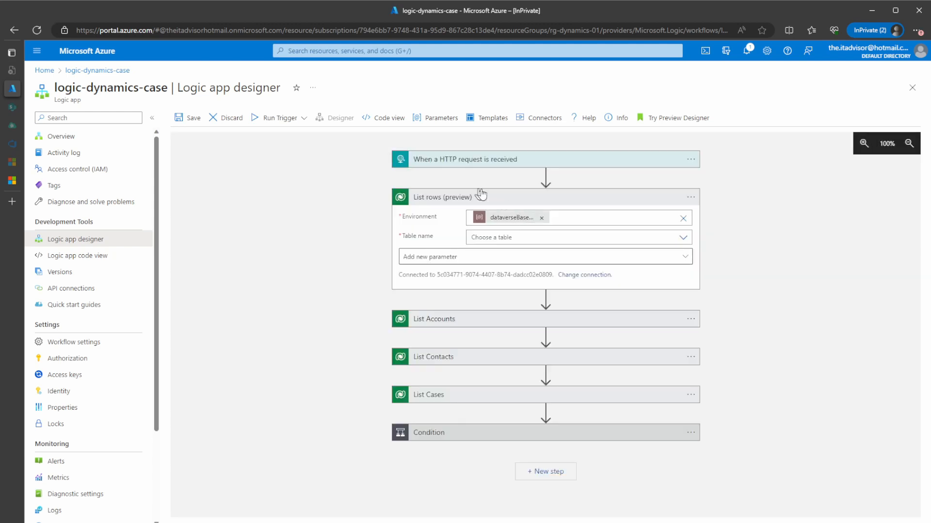
Delete the List rows (preview) action from the workflow and confirm its removal
{"action": "left_click", "coordinate": [691, 197]}
{"action": "left_click", "coordinate": [691, 197]}
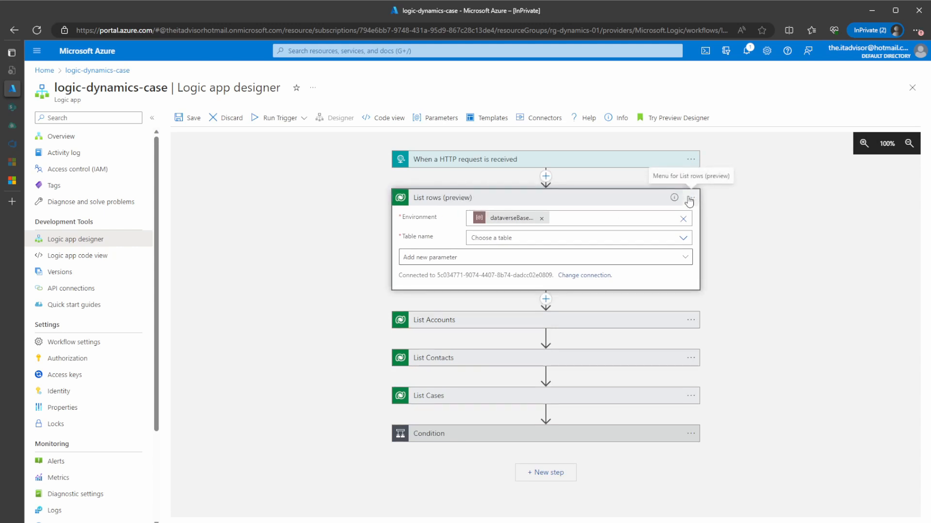
{"action": "left_click", "coordinate": [623, 199]}
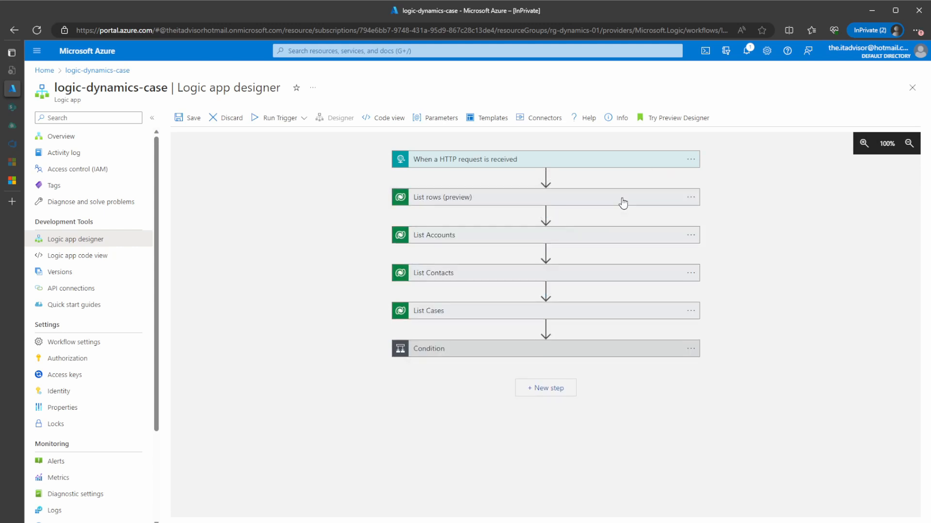
{"action": "left_click", "coordinate": [622, 202]}
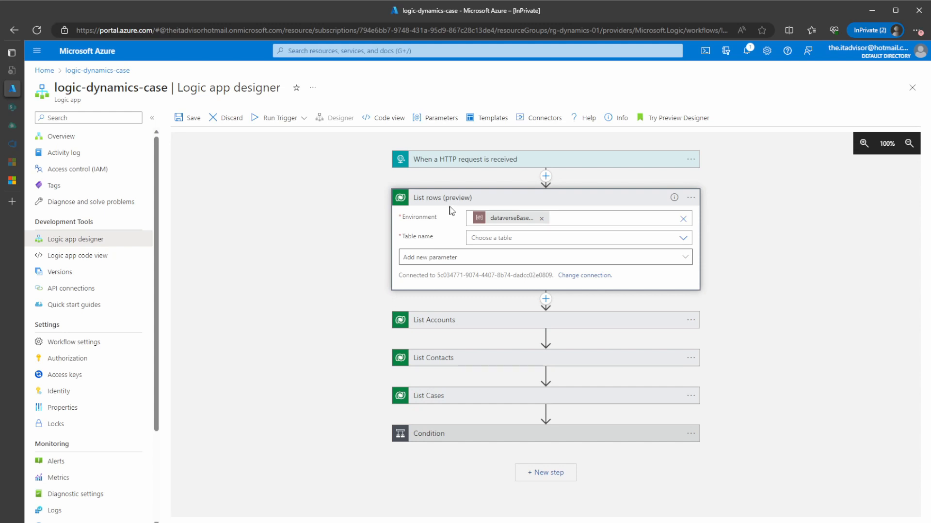
{"action": "left_click", "coordinate": [591, 214]}
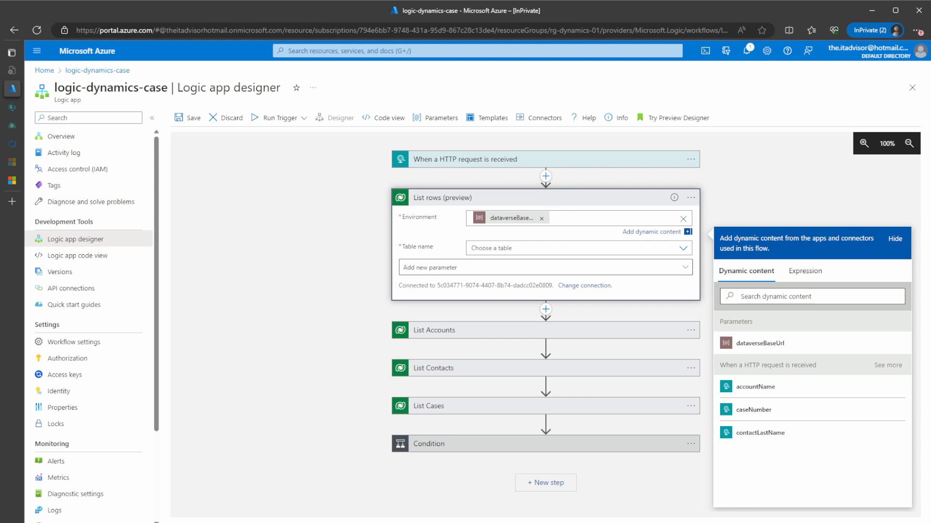
{"action": "left_click", "coordinate": [689, 201]}
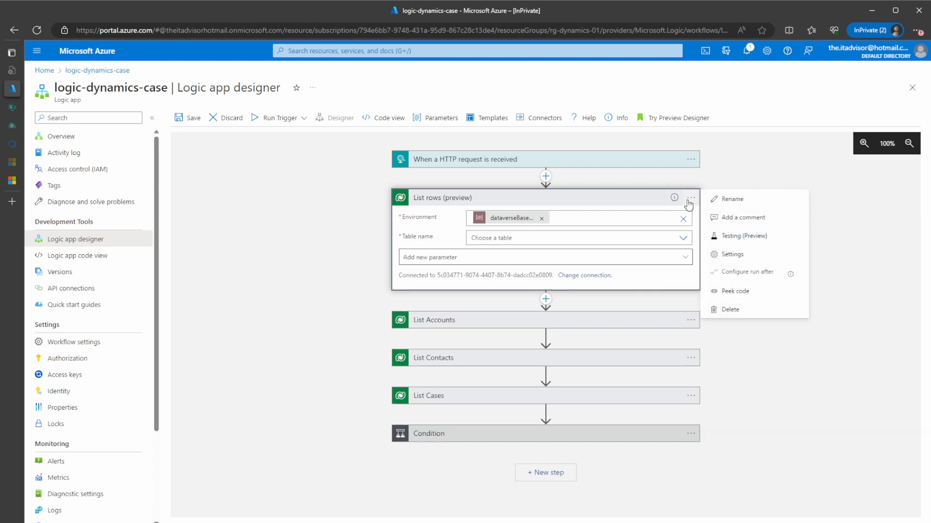
{"action": "left_click", "coordinate": [734, 308]}
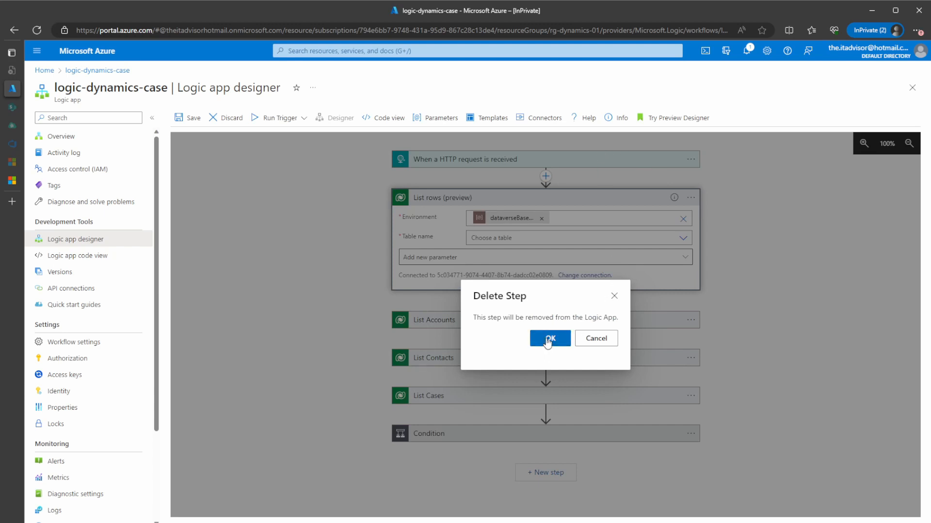
{"action": "left_click", "coordinate": [547, 341]}
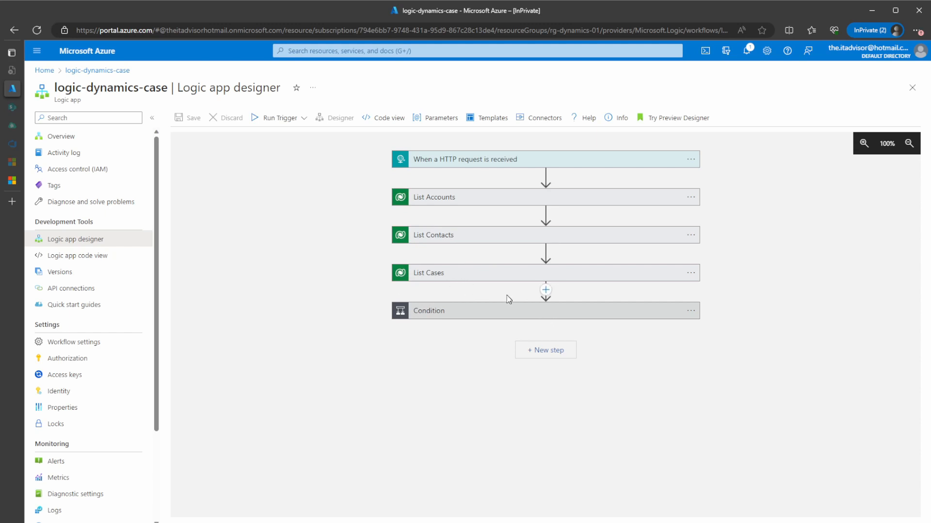
Expand the Condition and its Check CaseNumber (legacy) condition to examine the actions in the True and False branches
{"action": "left_click", "coordinate": [539, 311]}
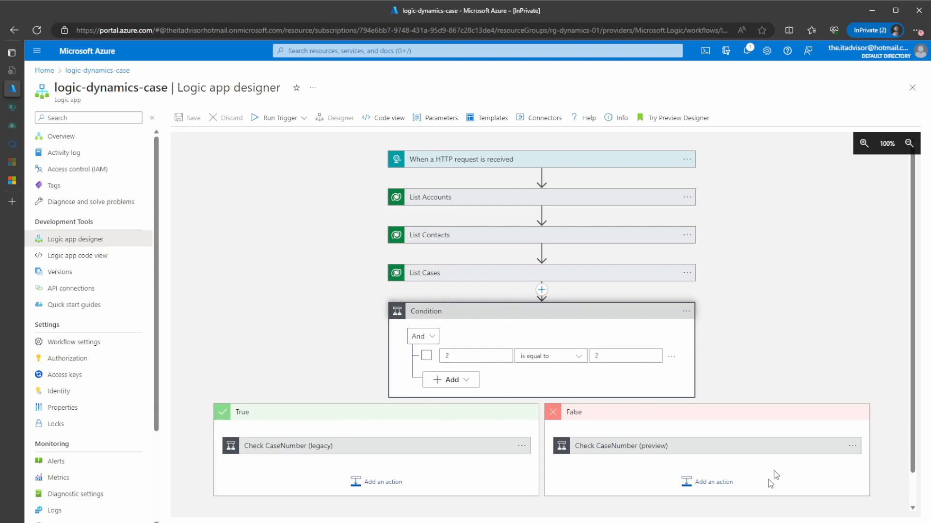
{"action": "left_click", "coordinate": [308, 455]}
{"action": "scroll", "coordinate": [316, 403], "scroll_direction": "down", "scroll_amount": 5}
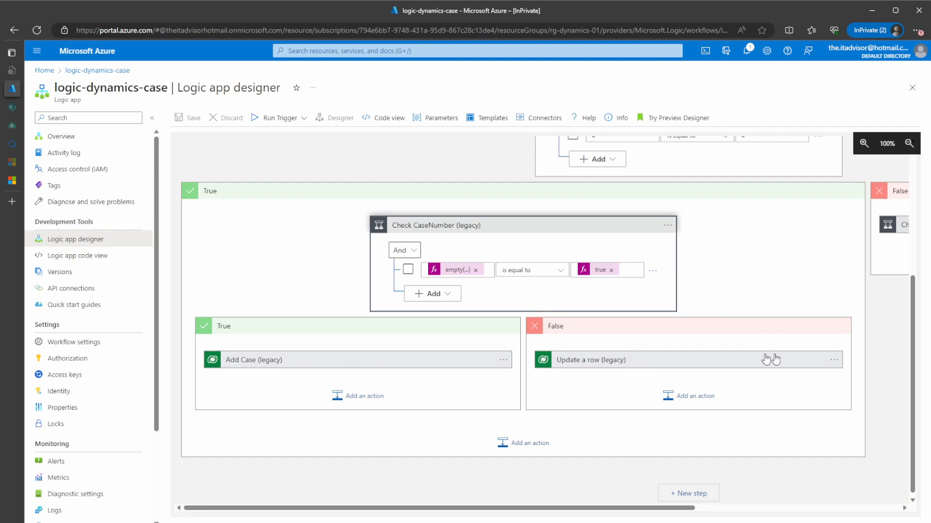
Rename the Update a row (legacy) action to Update Case (legacy)
{"action": "left_click", "coordinate": [834, 360]}
{"action": "left_click", "coordinate": [760, 368]}
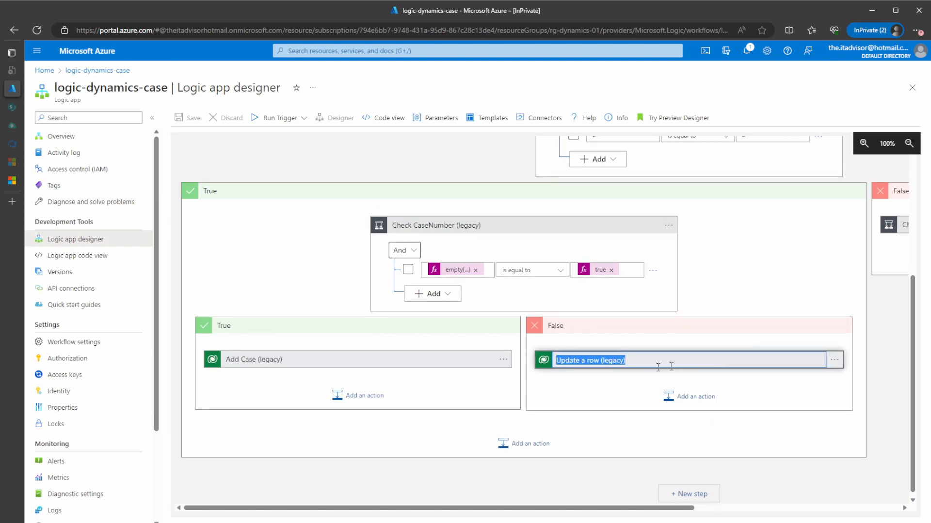
{"action": "key", "text": "Home"}
{"action": "key", "text": "Delete"}
{"action": "key", "text": "Delete"}
{"action": "key", "text": "Delete"}
{"action": "key", "text": "Delete"}
{"action": "key", "text": "Delete"}
{"action": "key", "text": "Delete"}
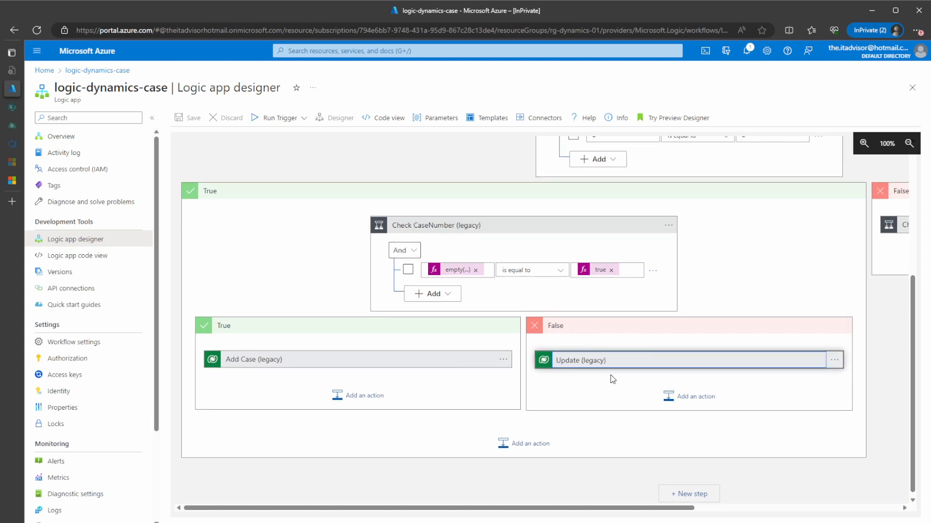
{"action": "type", "text": "Case"}
{"action": "key", "text": "Return"}
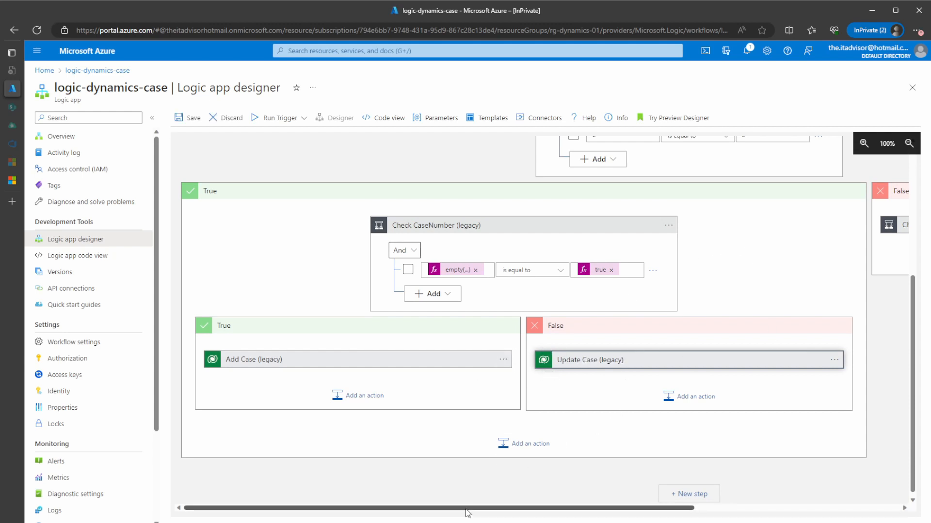
Expand the Check CaseNumber (preview) condition and compare its True and False branch actions with those of the legacy condition
{"action": "left_click_drag", "start_coordinate": [465, 513], "coordinate": [734, 487]}
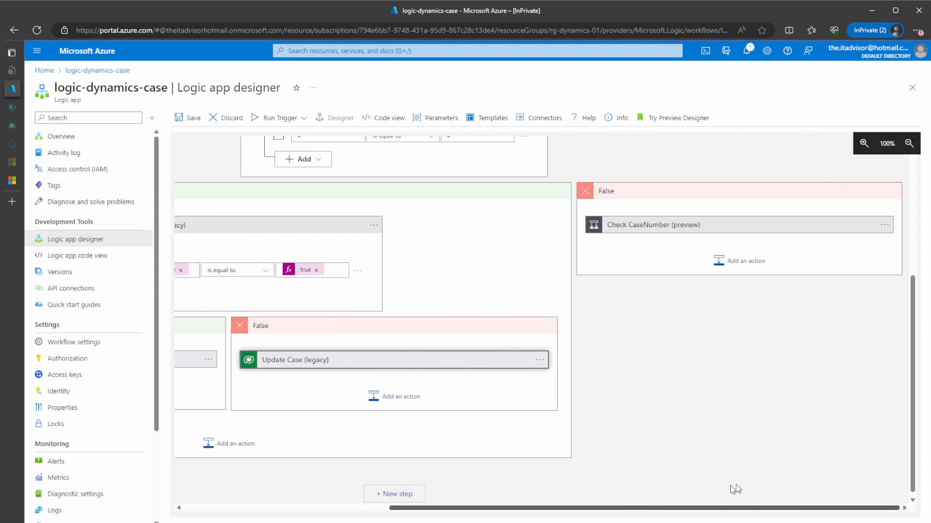
{"action": "left_click", "coordinate": [727, 232]}
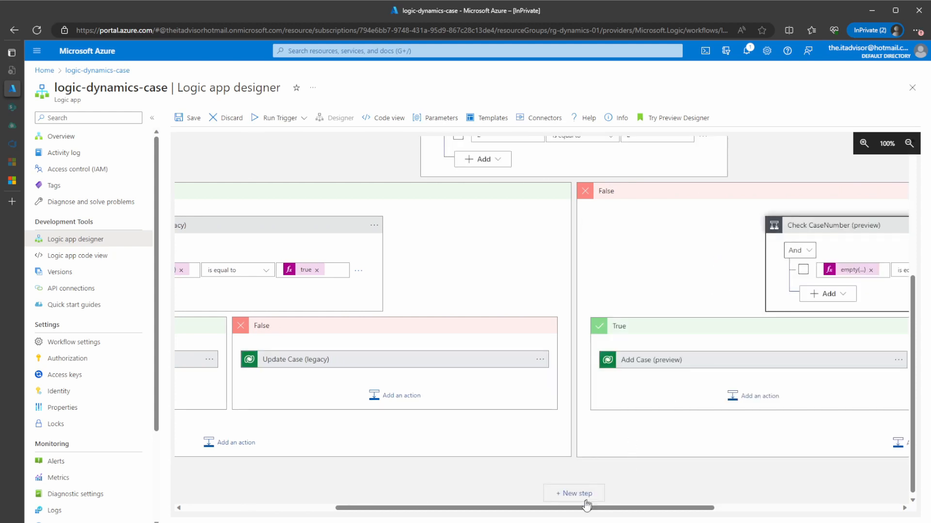
{"action": "left_click_drag", "start_coordinate": [583, 512], "coordinate": [762, 509]}
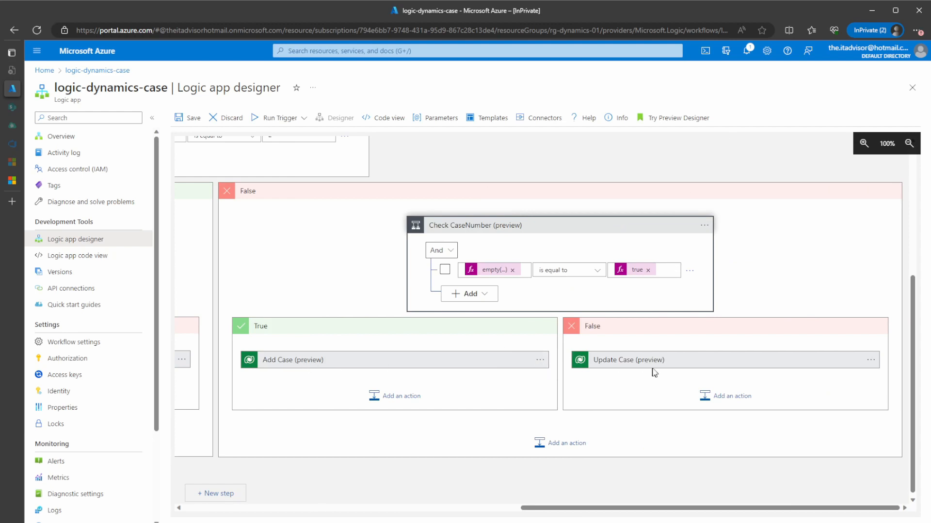
{"action": "left_click_drag", "start_coordinate": [555, 504], "coordinate": [353, 507]}
{"action": "scroll", "coordinate": [440, 394], "scroll_direction": "up", "scroll_amount": 5}
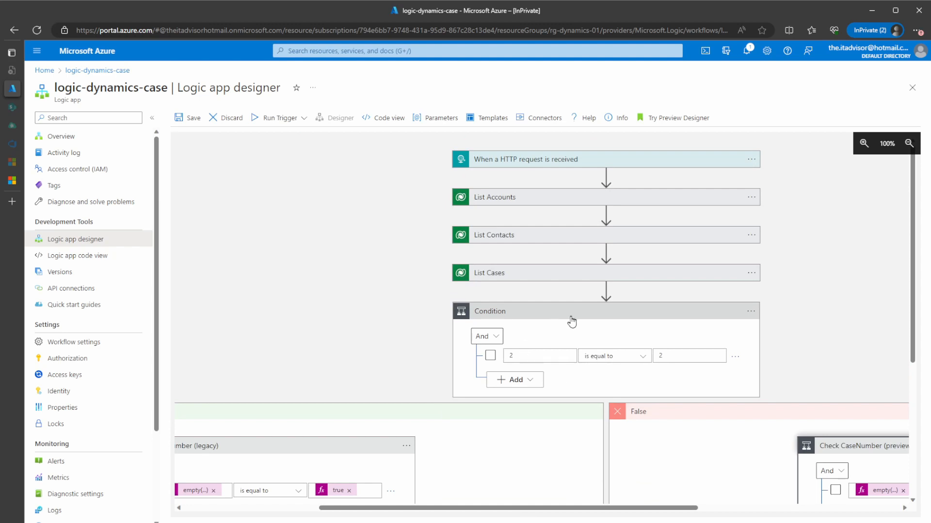
{"action": "scroll", "coordinate": [571, 317], "scroll_direction": "down", "scroll_amount": 3}
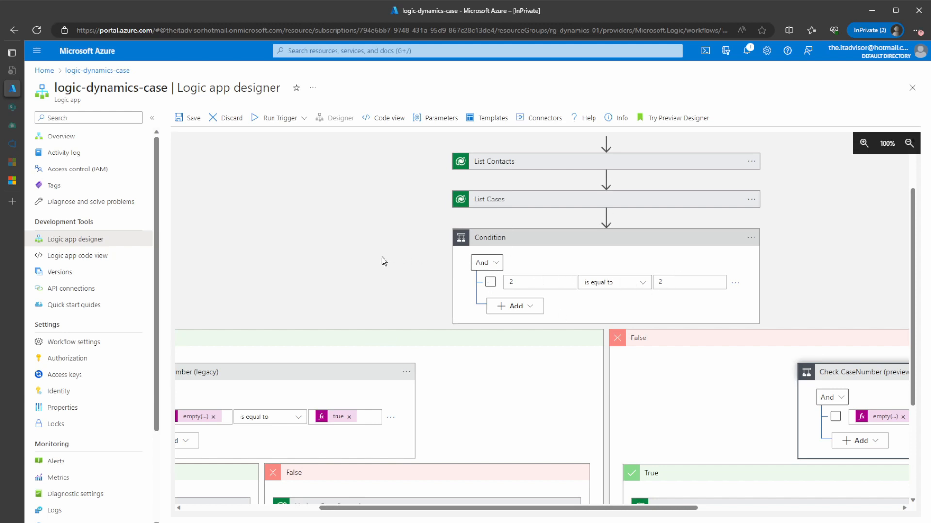
{"action": "scroll", "coordinate": [388, 311], "scroll_direction": "down", "scroll_amount": 3}
{"action": "left_click_drag", "start_coordinate": [385, 508], "coordinate": [259, 517]}
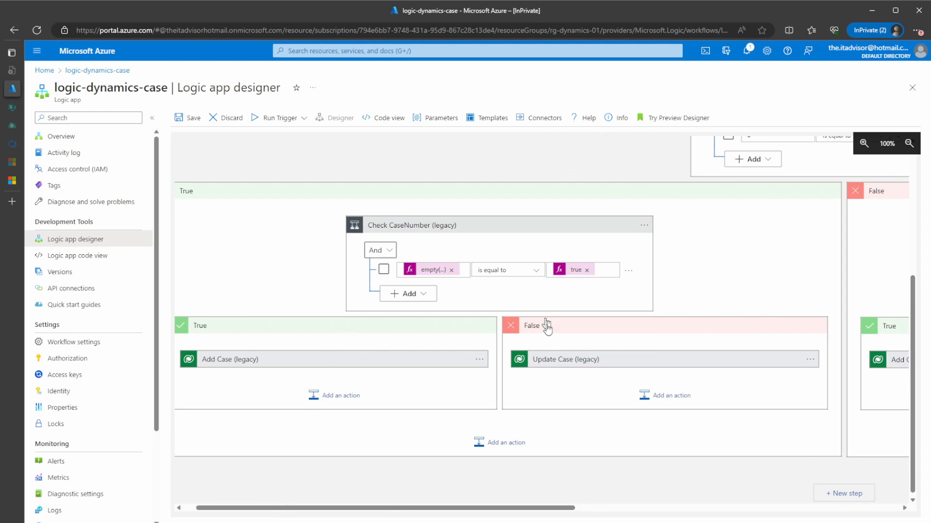
{"action": "scroll", "coordinate": [561, 231], "scroll_direction": "up", "scroll_amount": 5}
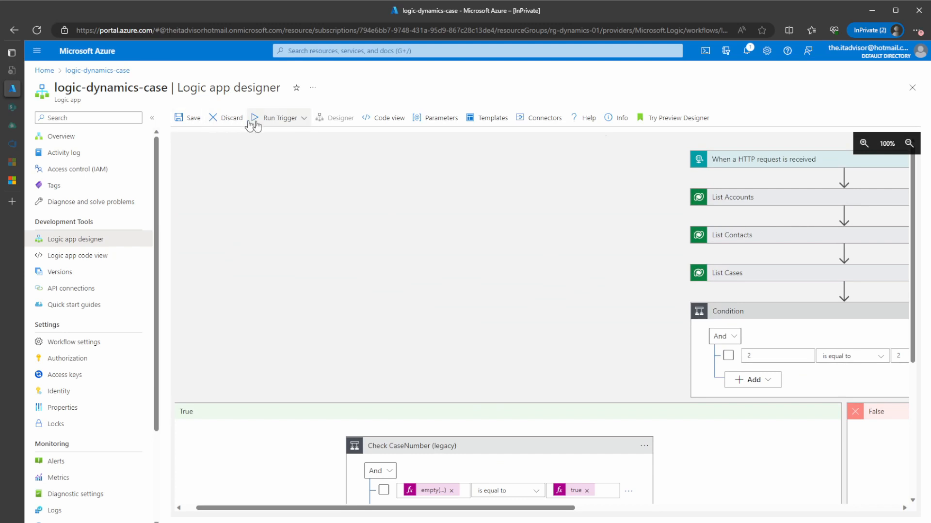
Save the logic-dynamics-case logic app
{"action": "left_click", "coordinate": [305, 121]}
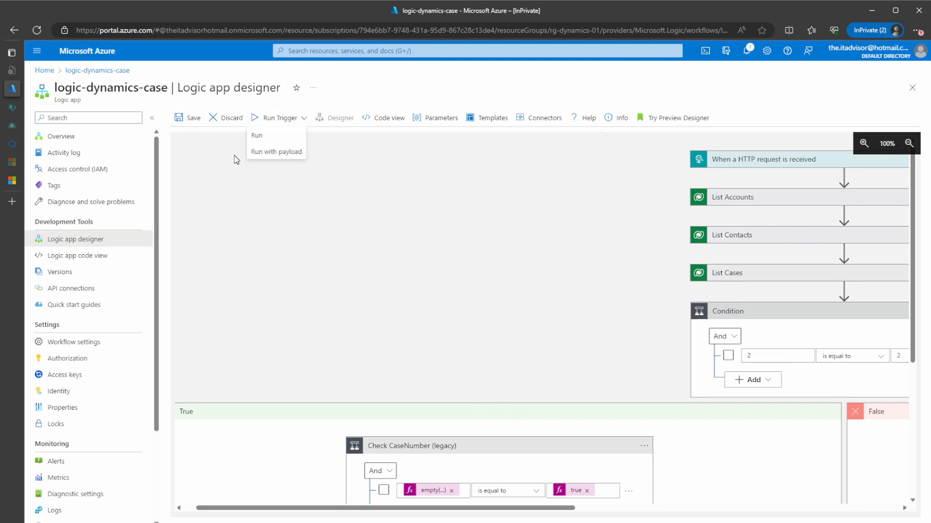
{"action": "left_click", "coordinate": [192, 118]}
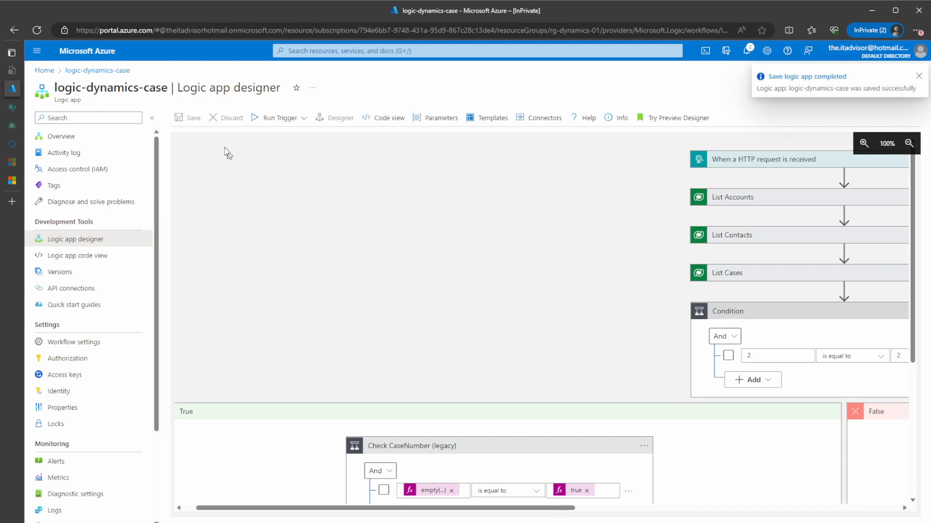
Draft a Run with payload body setting accountName to "Monsters, Inc.", review it, and close the form without running
{"action": "left_click", "coordinate": [304, 119]}
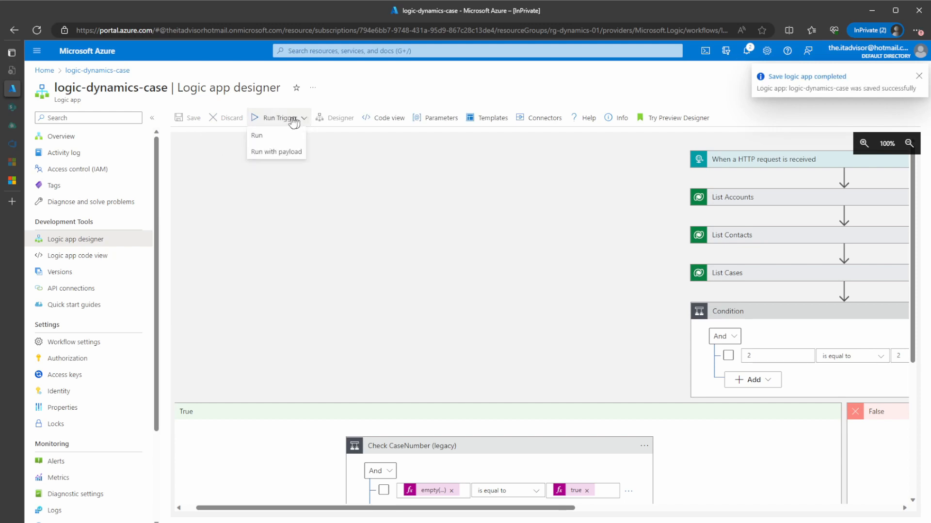
{"action": "left_click", "coordinate": [276, 152]}
{"action": "left_click", "coordinate": [706, 353]}
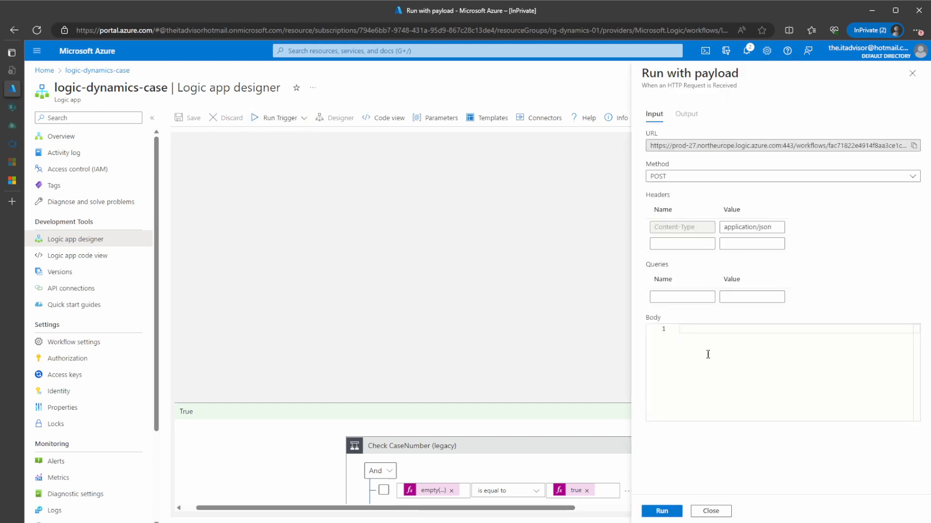
{"action": "type", "text": "{     \"accountName\": \"Monsters, Inc.\" }"}
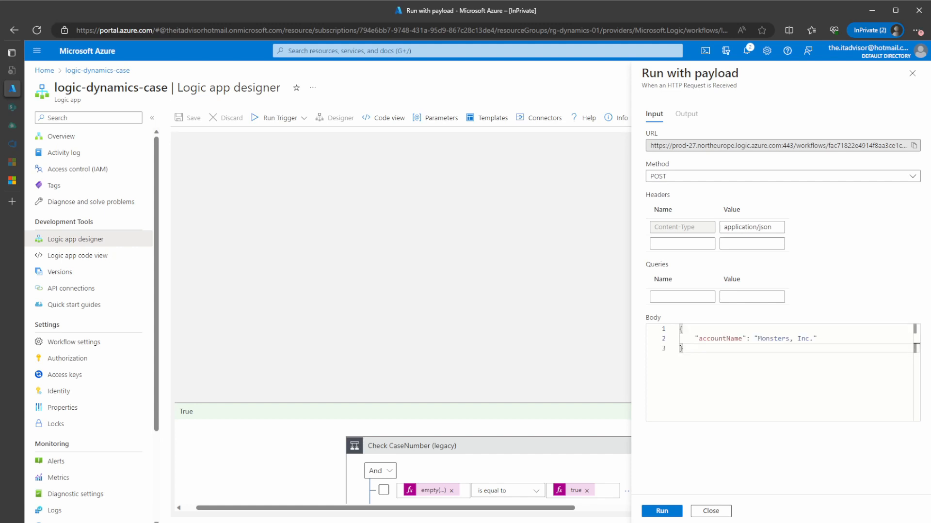
{"action": "key", "text": "Up"}
{"action": "key", "text": "Up"}
{"action": "key", "text": "Up"}
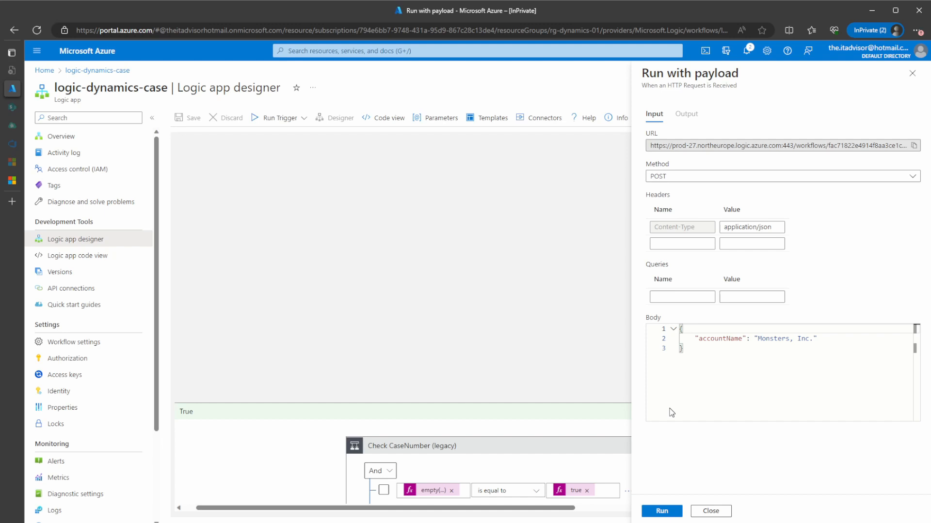
{"action": "key", "text": "Right"}
{"action": "key", "text": "Right"}
{"action": "key", "text": "Right"}
{"action": "key", "text": "Right"}
{"action": "key", "text": "Right"}
{"action": "key", "text": "Right"}
{"action": "key", "text": "Right"}
{"action": "key", "text": "Right"}
{"action": "key", "text": "Right"}
{"action": "key", "text": "Right"}
{"action": "key", "text": "Right"}
{"action": "key", "text": "Right"}
{"action": "key", "text": "Right"}
{"action": "key", "text": "Right"}
{"action": "key", "text": "Right"}
{"action": "key", "text": "Right"}
{"action": "key", "text": "Right"}
{"action": "key", "text": "Right"}
{"action": "key", "text": "Right"}
{"action": "key", "text": "Right"}
{"action": "key", "text": "Right"}
{"action": "key", "text": "Right"}
{"action": "key", "text": "Right"}
{"action": "key", "text": "Right"}
{"action": "key", "text": "Right"}
{"action": "left_click", "coordinate": [671, 412]}
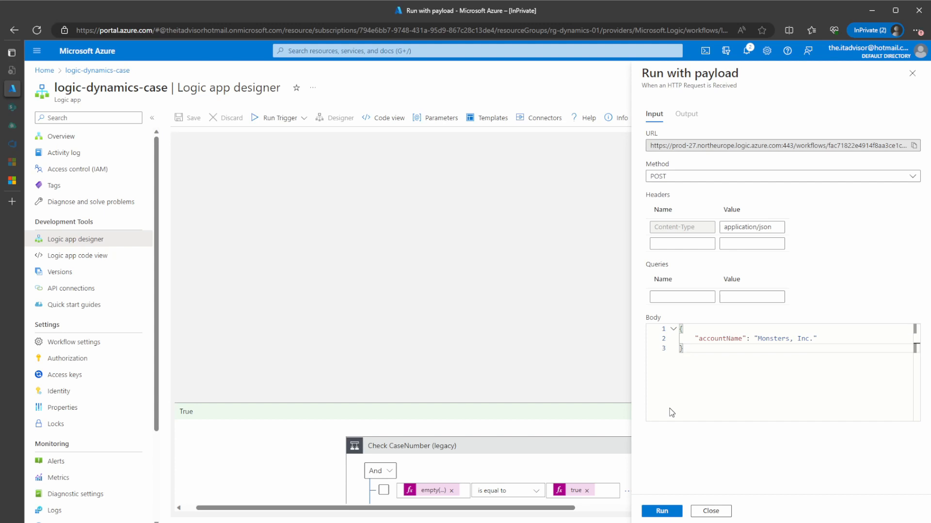
{"action": "key", "text": "Up"}
{"action": "key", "text": "Up"}
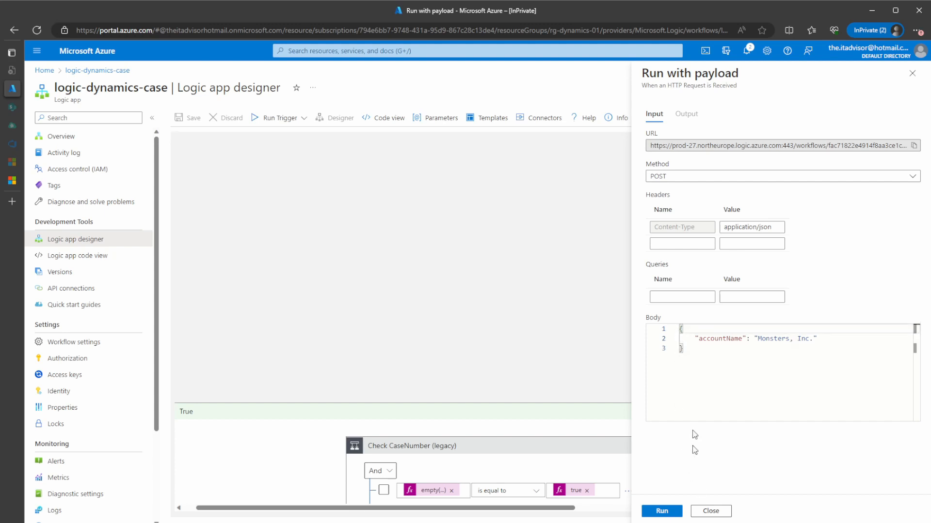
{"action": "key", "text": "ctrl+a"}
{"action": "left_click", "coordinate": [711, 510]}
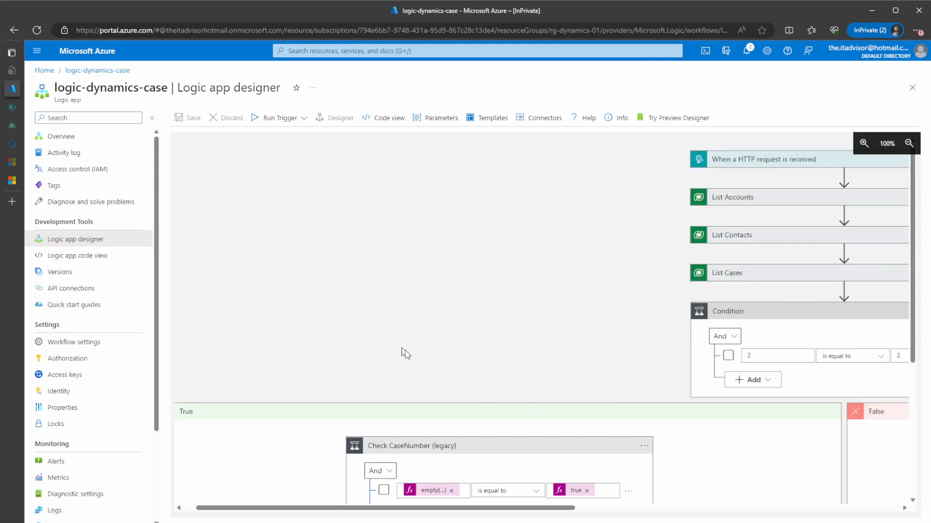
Expand the Add Case (legacy) action and examine its parameters, from Environment and Case Title down to Contact
{"action": "scroll", "coordinate": [405, 354], "scroll_direction": "down", "scroll_amount": 5}
{"action": "left_click", "coordinate": [296, 357]}
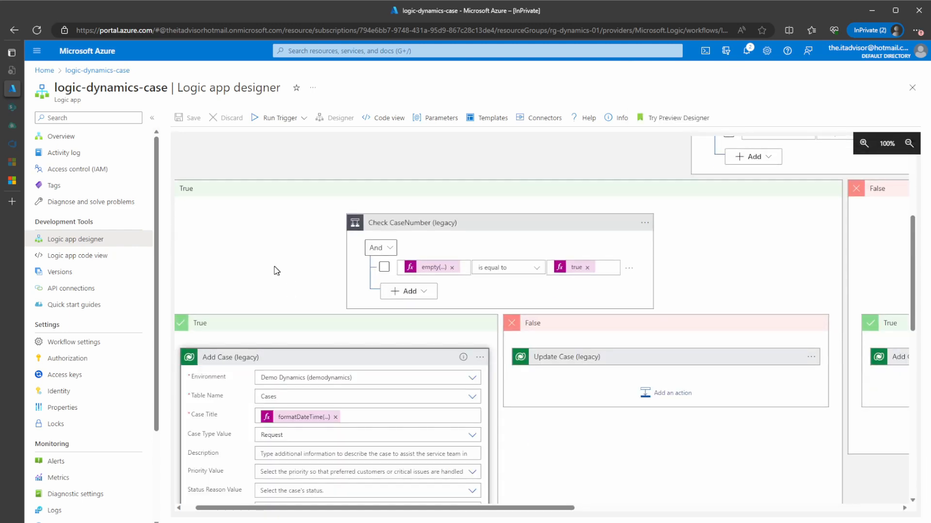
{"action": "scroll", "coordinate": [275, 268], "scroll_direction": "down", "scroll_amount": 5}
{"action": "scroll", "coordinate": [204, 264], "scroll_direction": "down", "scroll_amount": 5}
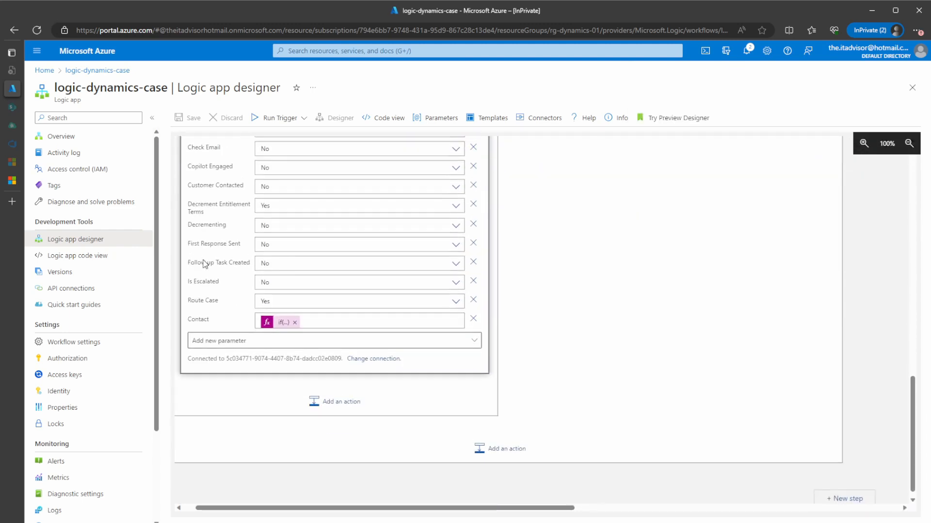
{"action": "scroll", "coordinate": [204, 264], "scroll_direction": "up", "scroll_amount": 10}
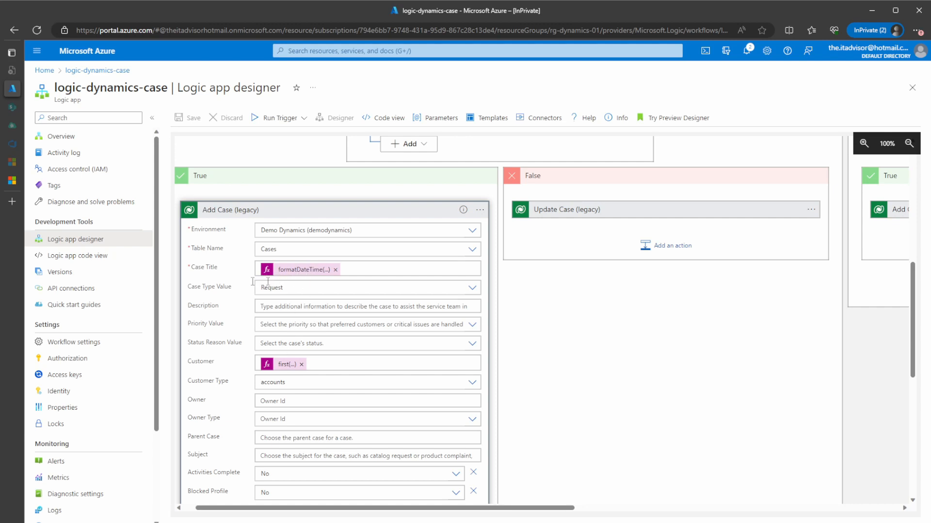
{"action": "scroll", "coordinate": [232, 319], "scroll_direction": "down", "scroll_amount": 2}
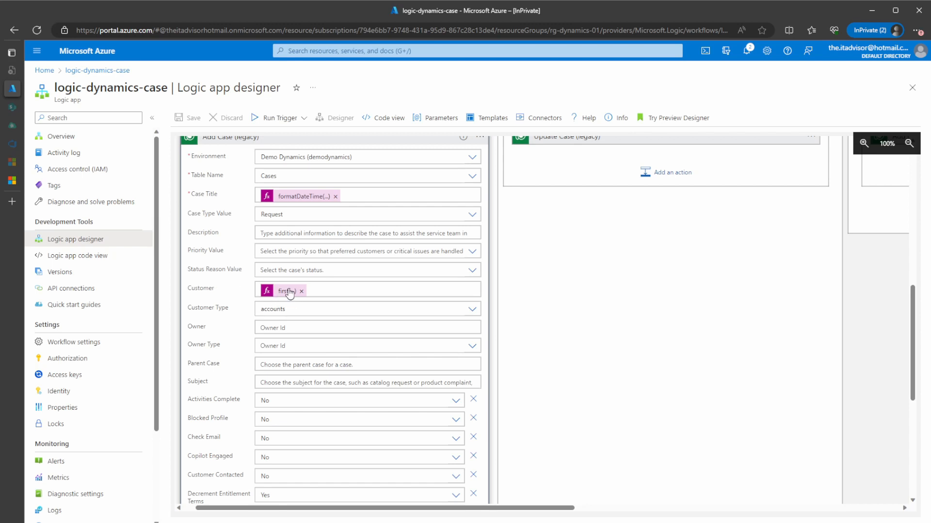
{"action": "scroll", "coordinate": [490, 215], "scroll_direction": "up", "scroll_amount": 10}
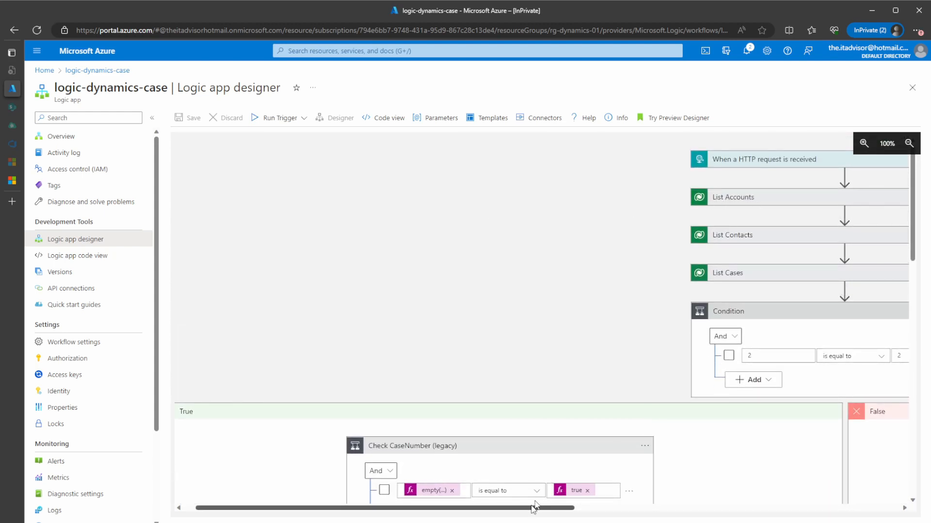
Expand List Accounts to examine its filter query, and check accountName in the HTTP trigger's request body schema
{"action": "left_click_drag", "start_coordinate": [530, 507], "coordinate": [641, 508]}
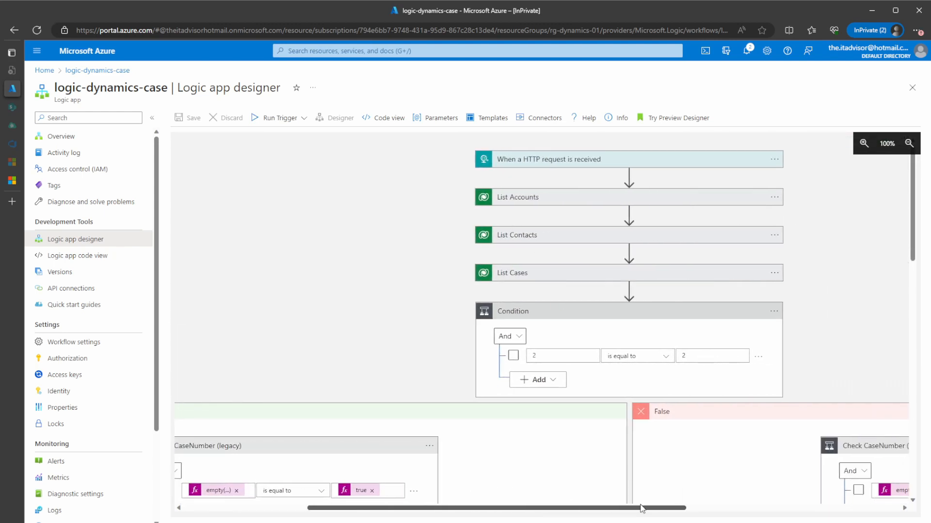
{"action": "left_click", "coordinate": [518, 198]}
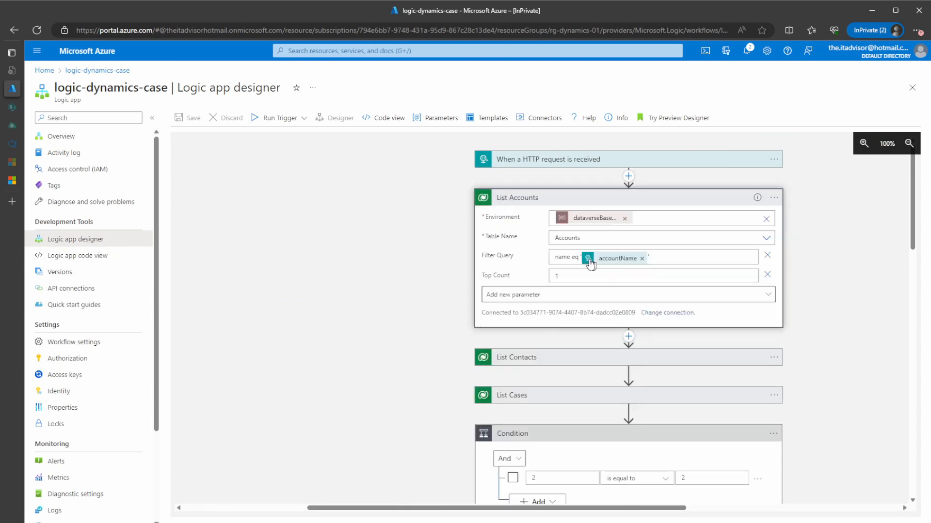
{"action": "left_click", "coordinate": [614, 262]}
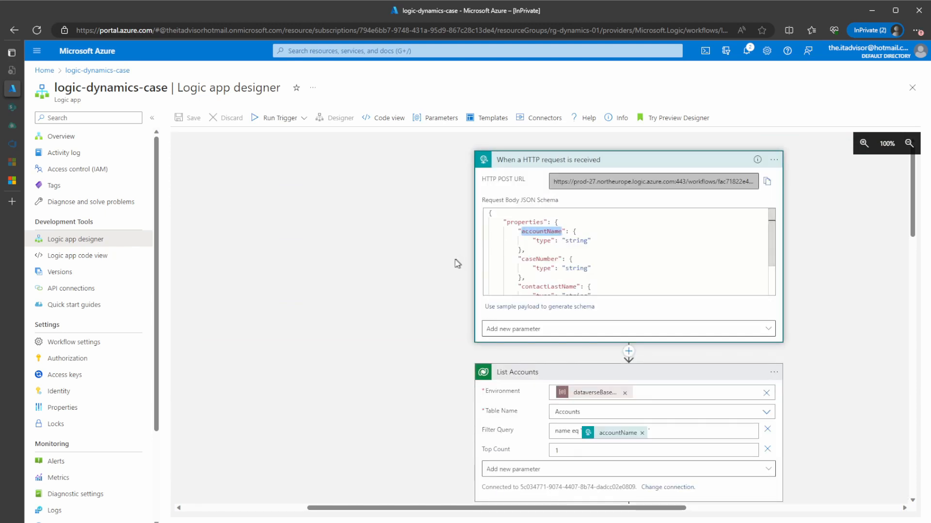
{"action": "left_click", "coordinate": [627, 160]}
Return to the Add Case (legacy) action and examine how its Customer, Customer Type and Contact parameters are filled
{"action": "scroll", "coordinate": [628, 262], "scroll_direction": "down", "scroll_amount": 2}
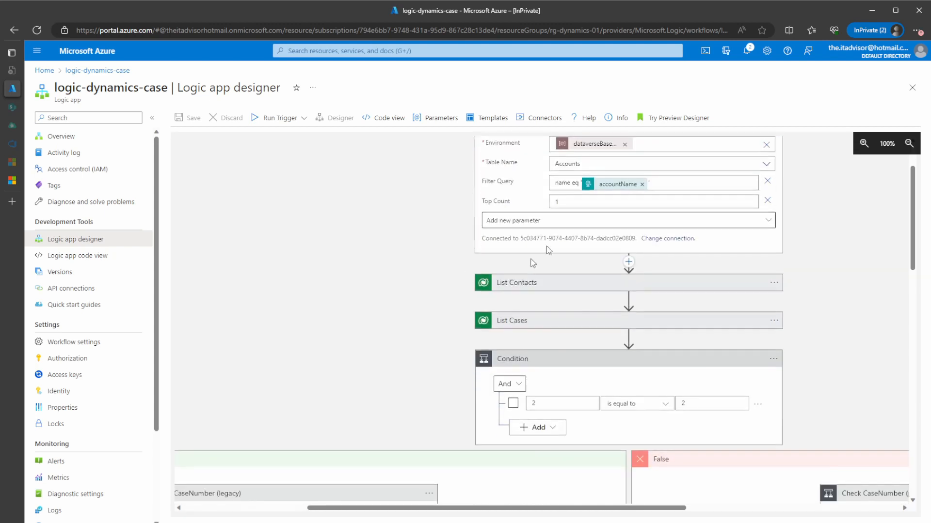
{"action": "scroll", "coordinate": [399, 234], "scroll_direction": "down", "scroll_amount": 5}
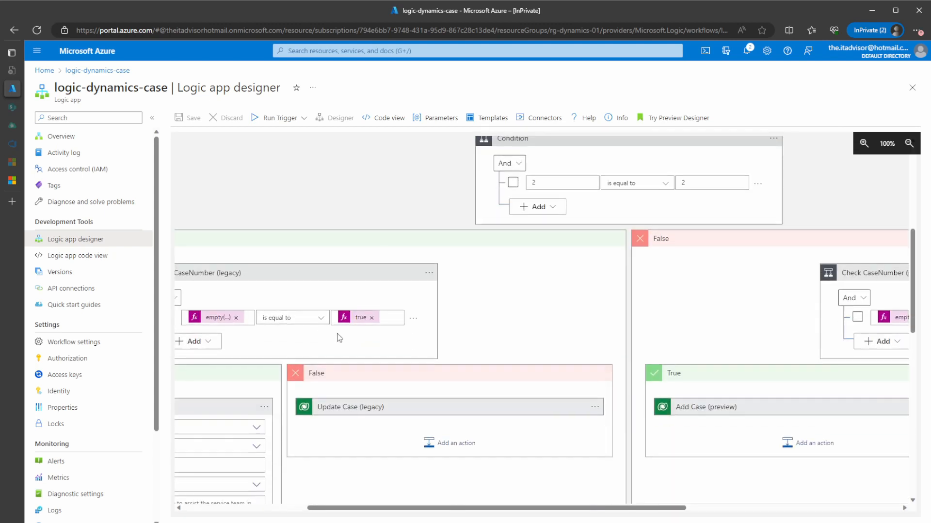
{"action": "left_click_drag", "start_coordinate": [357, 508], "coordinate": [254, 508]}
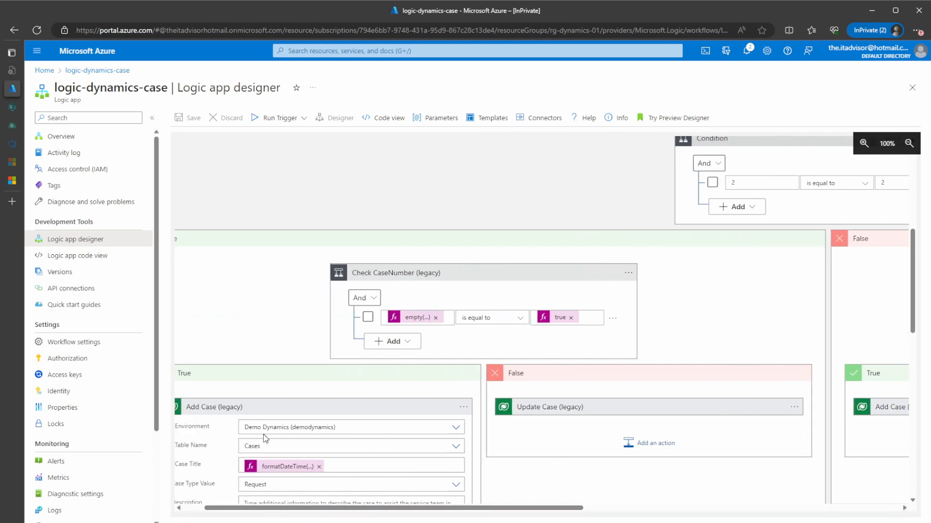
{"action": "scroll", "coordinate": [263, 434], "scroll_direction": "down", "scroll_amount": 3}
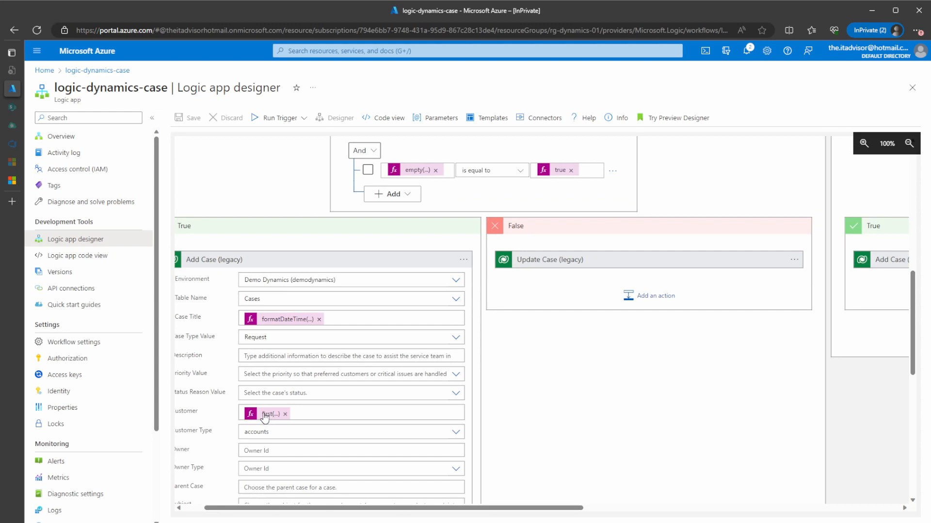
{"action": "left_click_drag", "start_coordinate": [278, 508], "coordinate": [214, 519]}
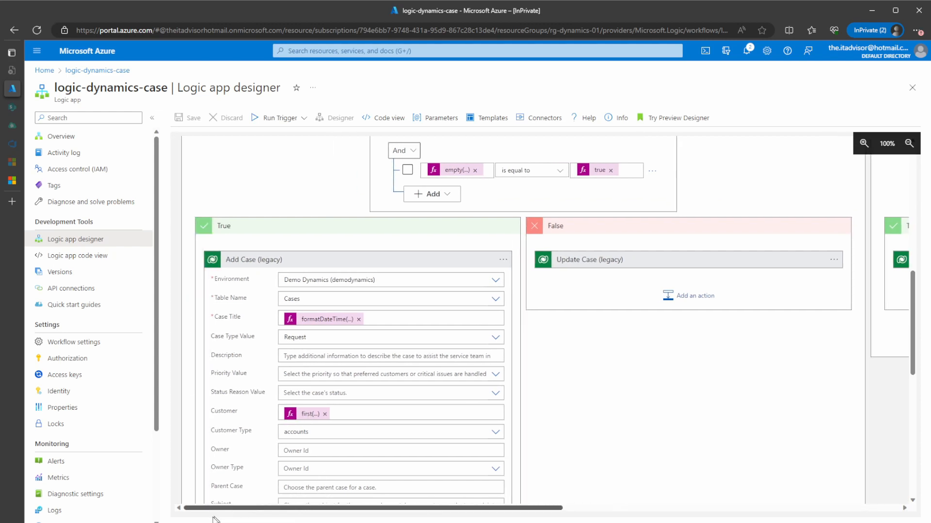
{"action": "scroll", "coordinate": [248, 388], "scroll_direction": "down", "scroll_amount": 5}
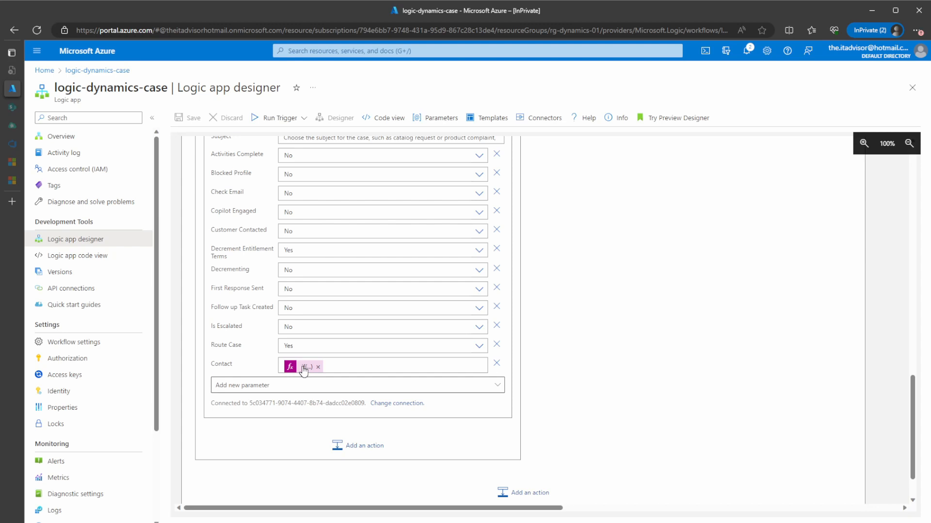
Expand the List Contacts action to examine its environment, table, filter query and top count
{"action": "scroll", "coordinate": [591, 246], "scroll_direction": "up", "scroll_amount": 20}
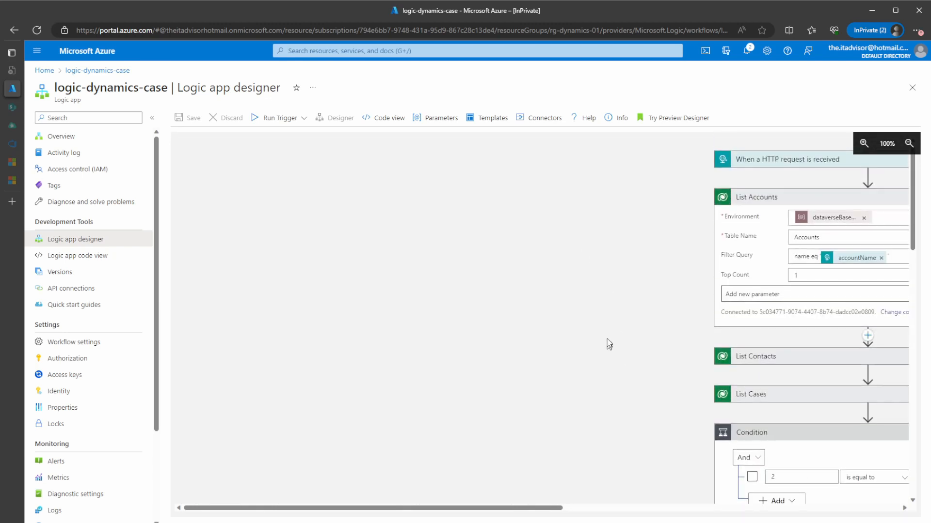
{"action": "left_click", "coordinate": [780, 359]}
{"action": "left_click_drag", "start_coordinate": [495, 513], "coordinate": [616, 512]}
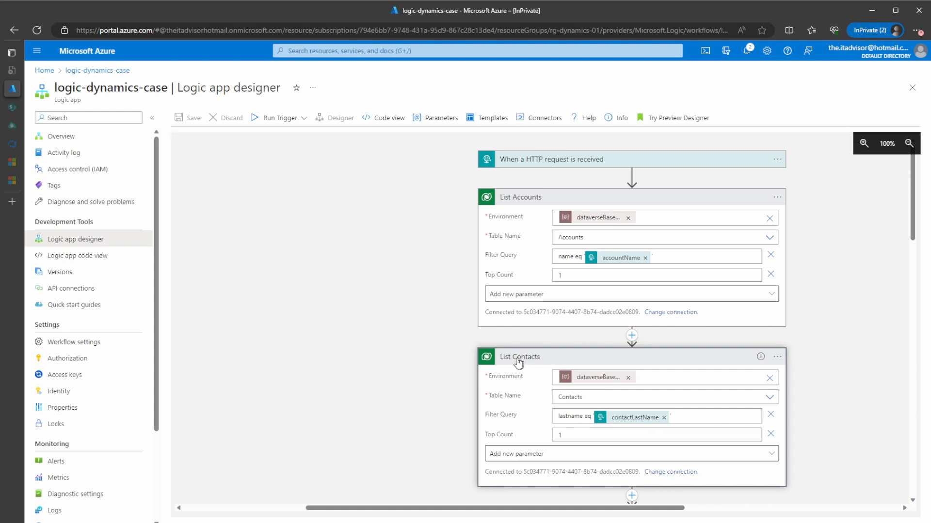
Collapse List Accounts and List Contacts, and copy the Contact expression of Add Case (legacy) into an empty Notepad++ document
{"action": "left_click", "coordinate": [551, 198]}
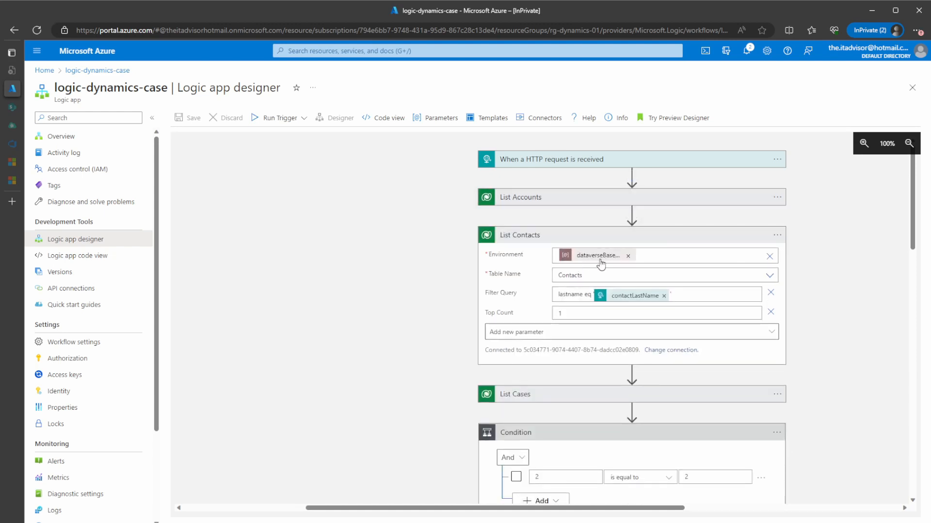
{"action": "left_click", "coordinate": [520, 239]}
{"action": "scroll", "coordinate": [389, 272], "scroll_direction": "down", "scroll_amount": 15}
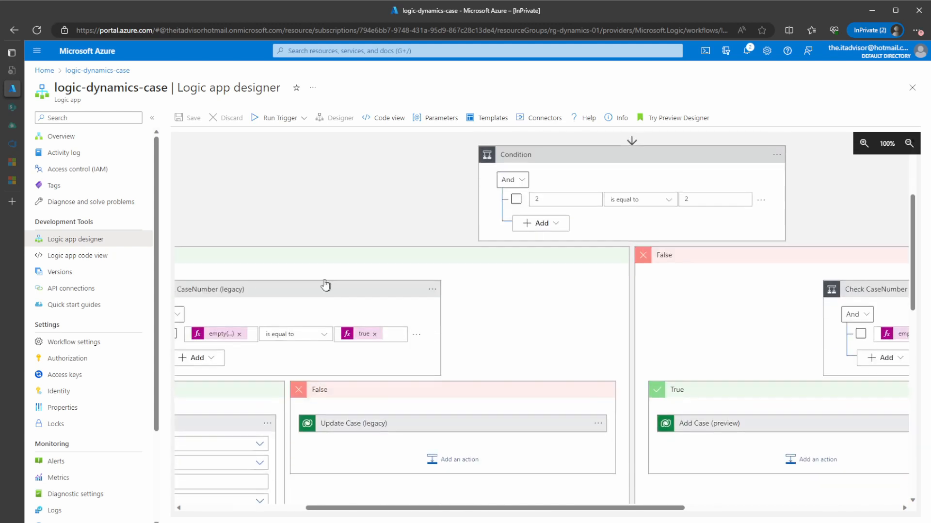
{"action": "left_click_drag", "start_coordinate": [370, 508], "coordinate": [208, 508]}
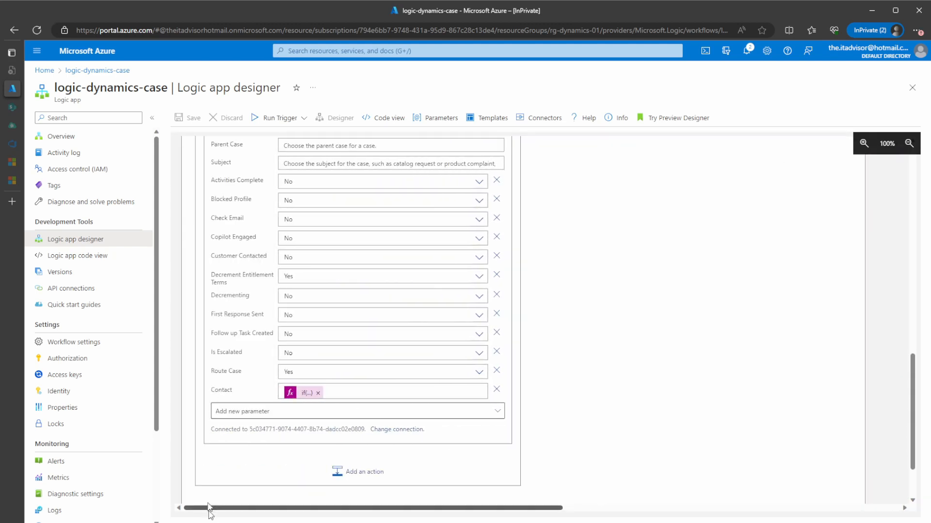
{"action": "left_click", "coordinate": [303, 394]}
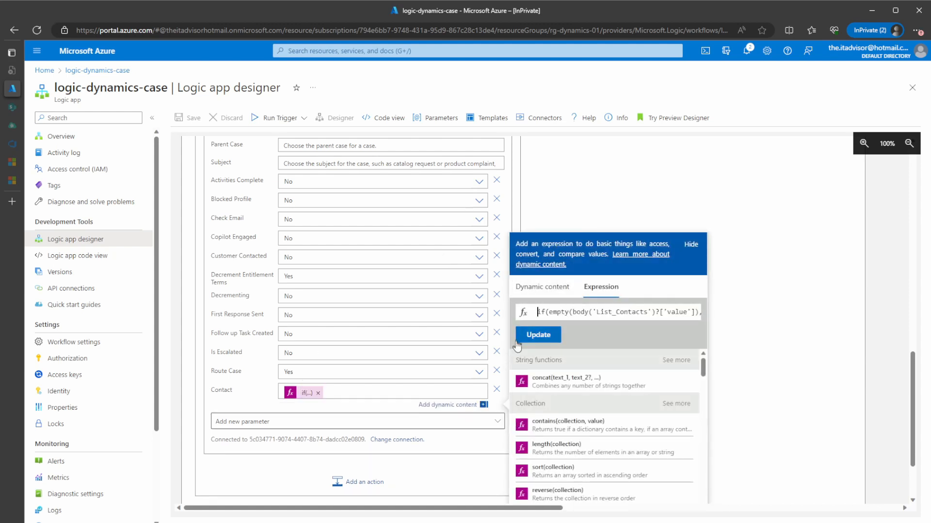
{"action": "key", "text": "ctrl+a"}
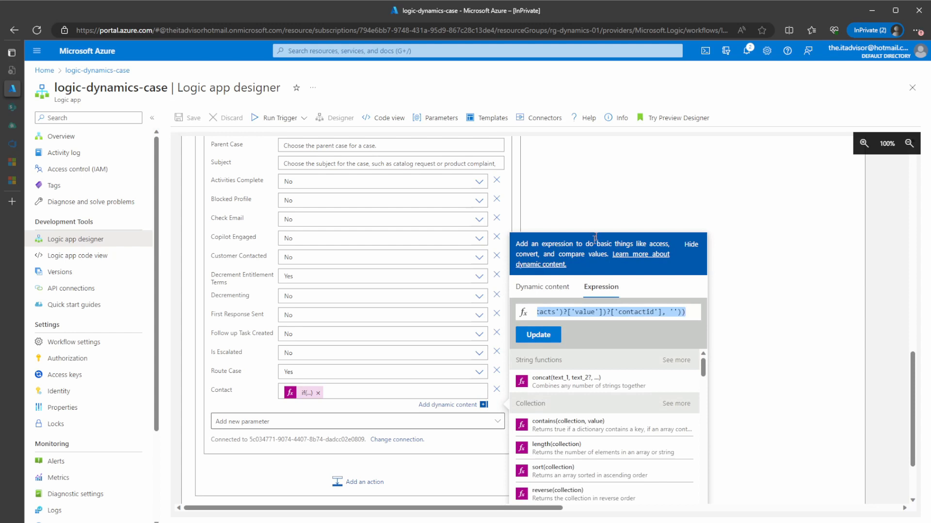
{"action": "left_click", "coordinate": [591, 200]}
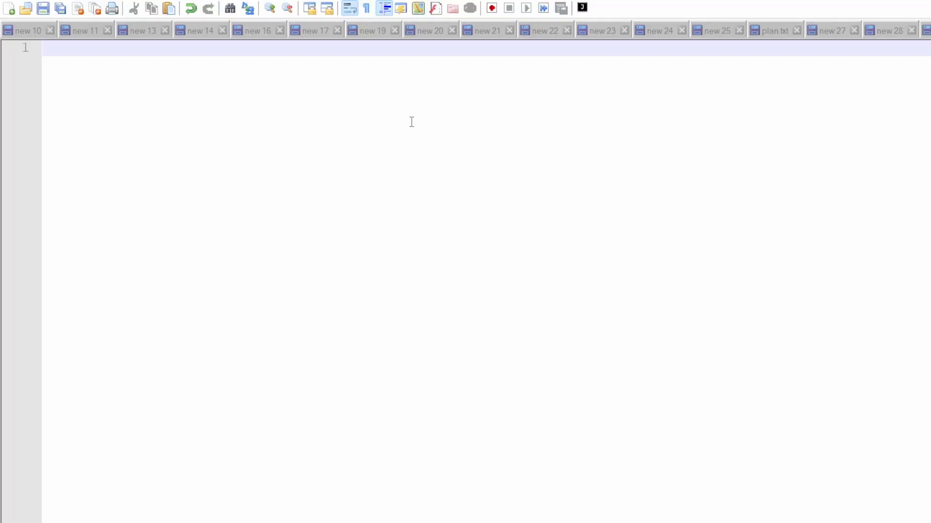
{"action": "key", "text": "ctrl+v"}
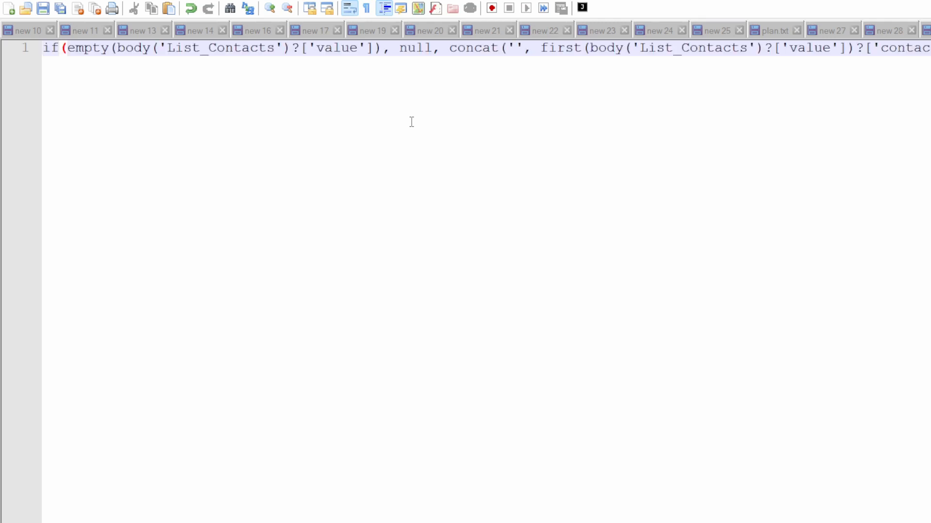
Put the opening if( and its closing parenthesis on separate lines from the rest of the expression
{"action": "key", "text": "Home"}
{"action": "key", "text": "Right"}
{"action": "key", "text": "Right"}
{"action": "key", "text": "Right"}
{"action": "key", "text": "Return"}
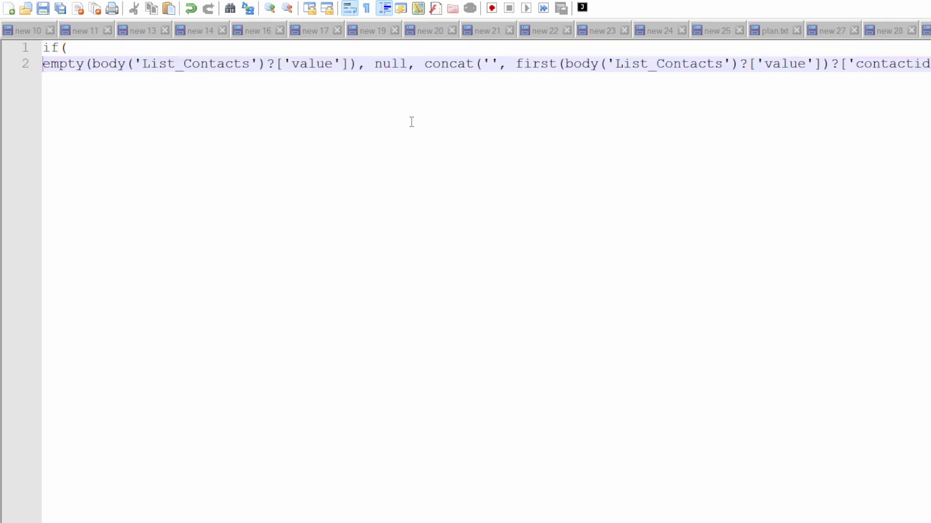
{"action": "key", "text": "End"}
{"action": "key", "text": "Left"}
{"action": "key", "text": "Return"}
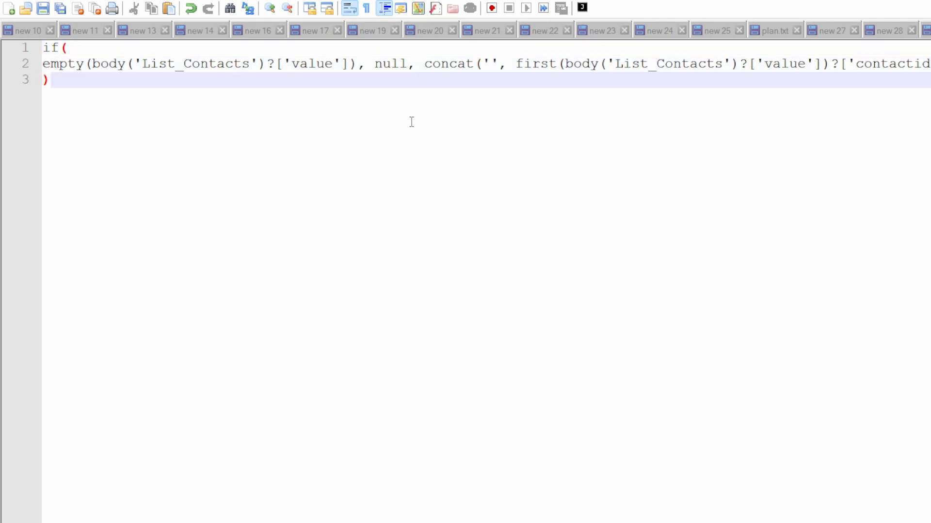
Indent the if arguments and place the empty check, null and the concat call on separate lines
{"action": "key", "text": "Up"}
{"action": "key", "text": "Right"}
{"action": "key", "text": "Right"}
{"action": "key", "text": "Right"}
{"action": "key", "text": "Right"}
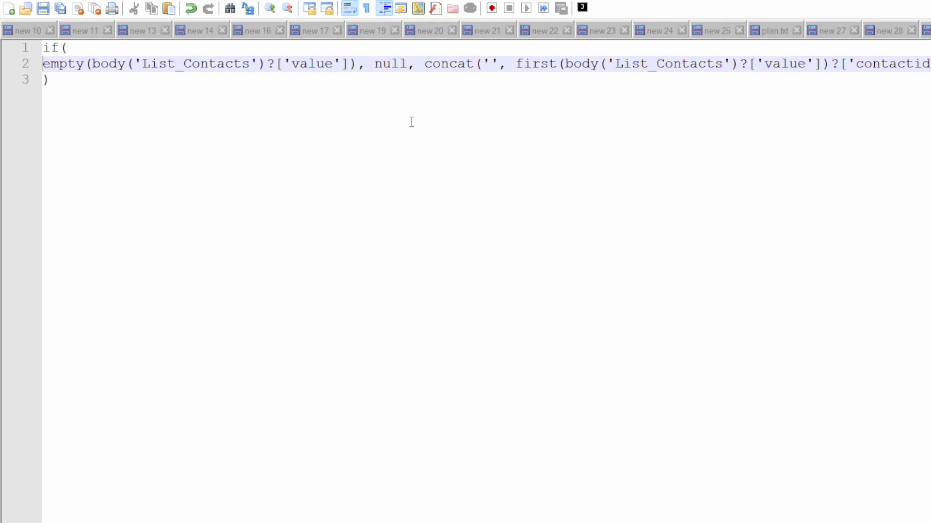
{"action": "key", "text": "Tab"}
{"action": "key", "text": "ctrl+Right"}
{"action": "key", "text": "ctrl+Right"}
{"action": "key", "text": "ctrl+Right"}
{"action": "key", "text": "ctrl+Right"}
{"action": "key", "text": "ctrl+Right"}
{"action": "key", "text": "ctrl+Right"}
{"action": "key", "text": "ctrl+Right"}
{"action": "key", "text": "ctrl+Right"}
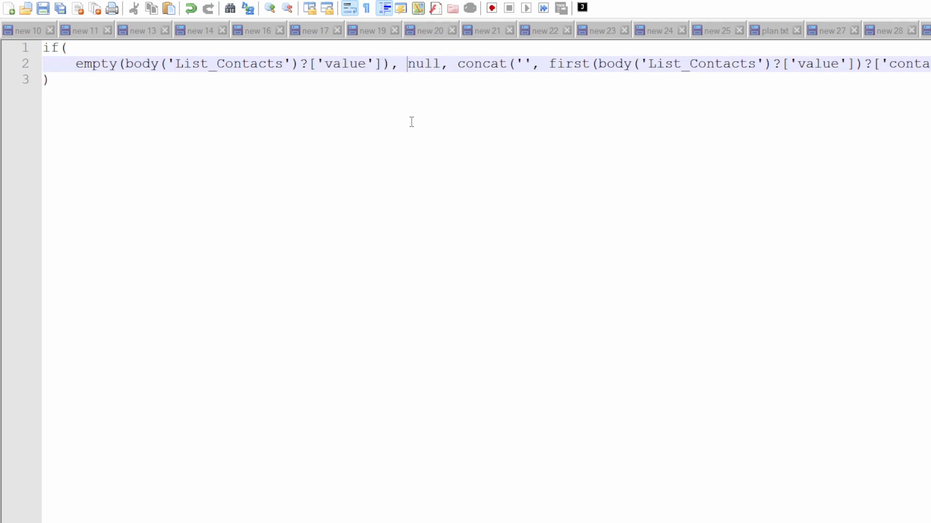
{"action": "key", "text": "Return"}
{"action": "key", "text": "ctrl+Right"}
{"action": "key", "text": "ctrl+Right"}
{"action": "key", "text": "Return"}
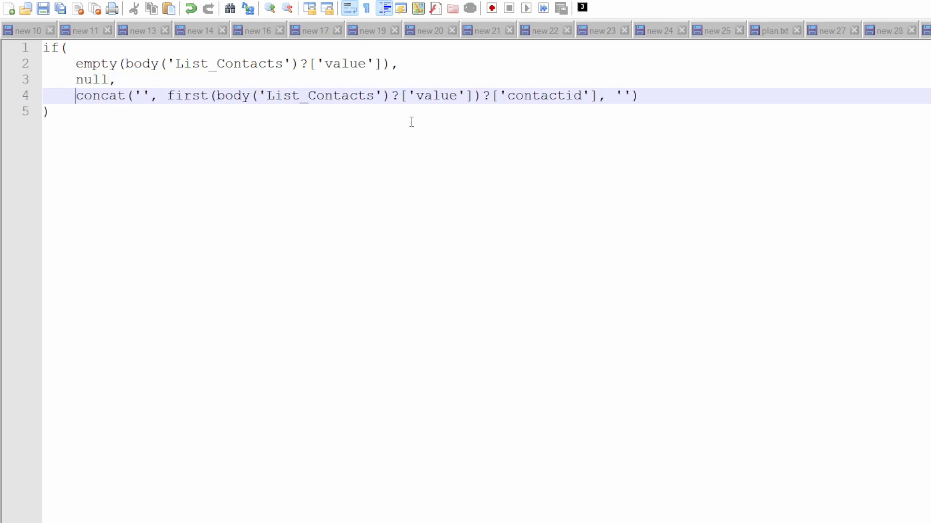
Examine the if expression's empty check on the List_Contacts value and its null result
{"action": "key", "text": "Up"}
{"action": "key", "text": "Up"}
{"action": "key", "text": "Up"}
{"action": "key", "text": "Left"}
{"action": "key", "text": "Left"}
{"action": "key", "text": "Left"}
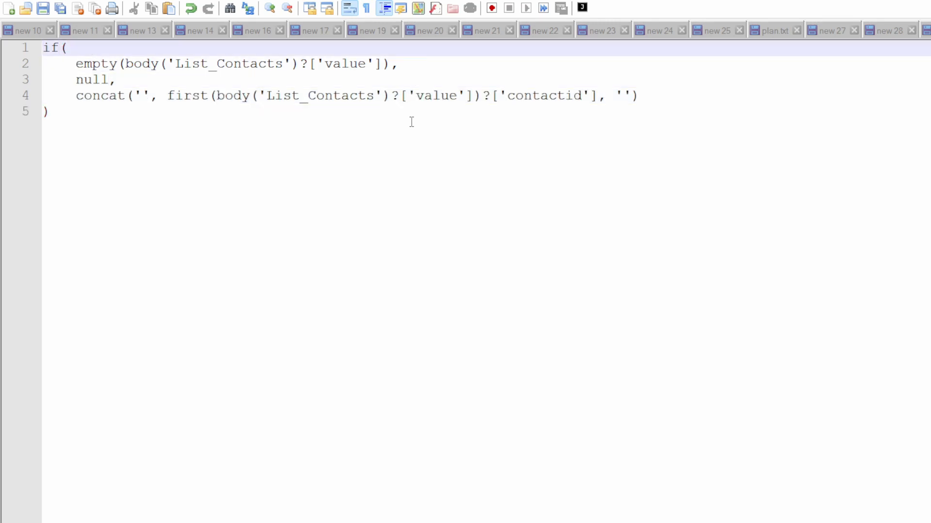
{"action": "key", "text": "Right"}
{"action": "key", "text": "Right"}
{"action": "key", "text": "Right"}
{"action": "key", "text": "Down"}
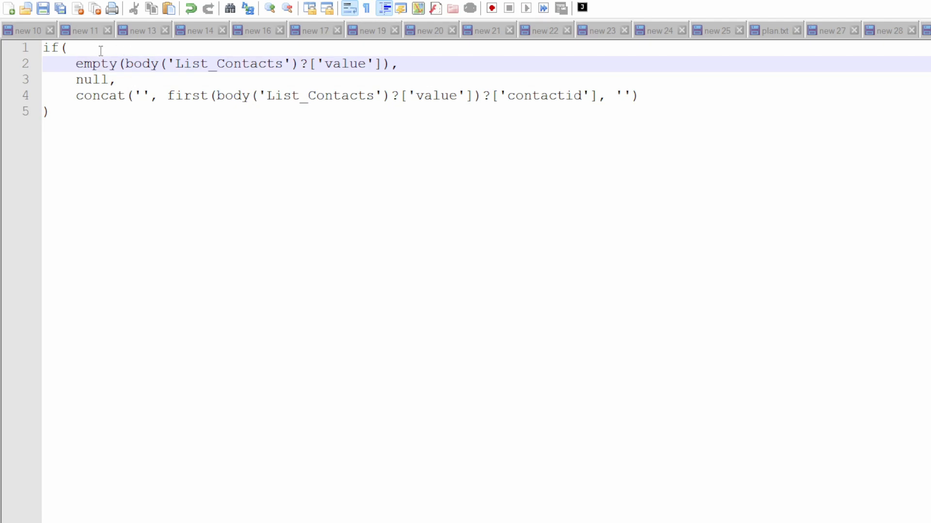
{"action": "left_click_drag", "start_coordinate": [125, 63], "coordinate": [308, 50]}
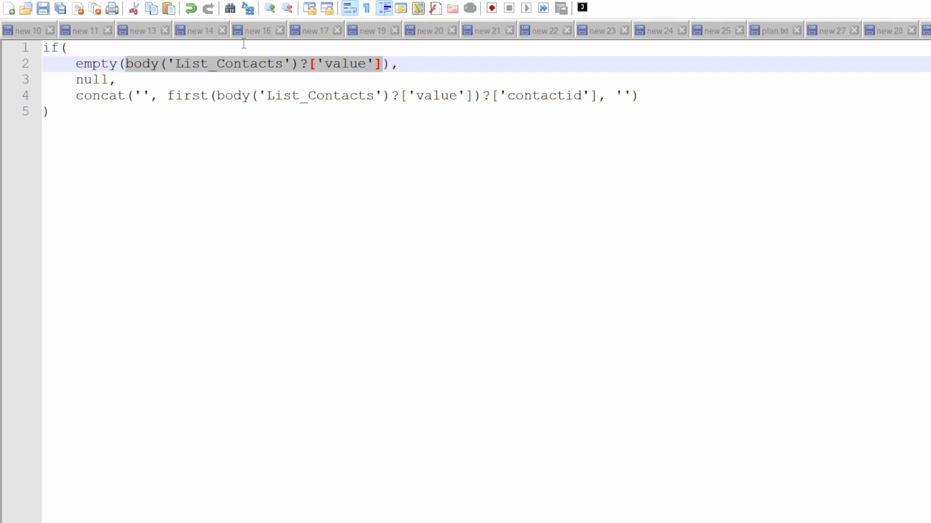
{"action": "double_click", "coordinate": [273, 51]}
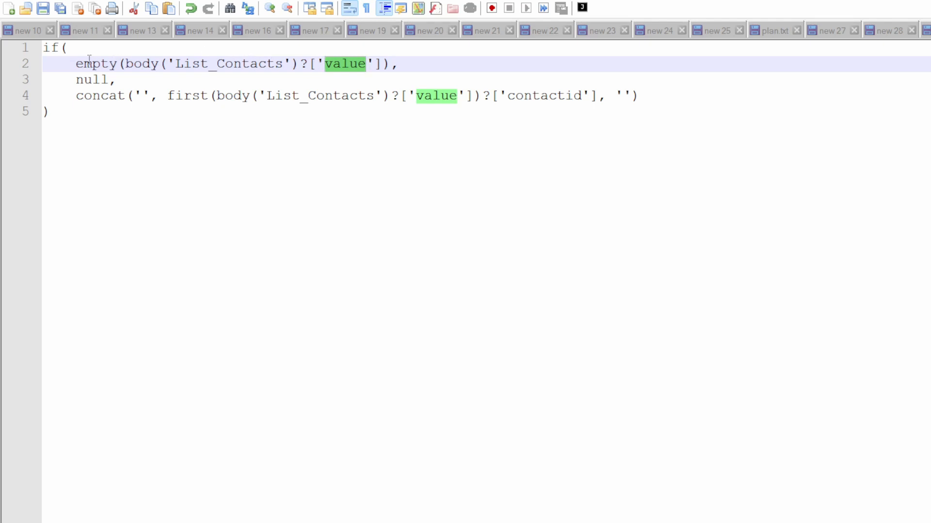
{"action": "left_click_drag", "start_coordinate": [76, 63], "coordinate": [322, 47]}
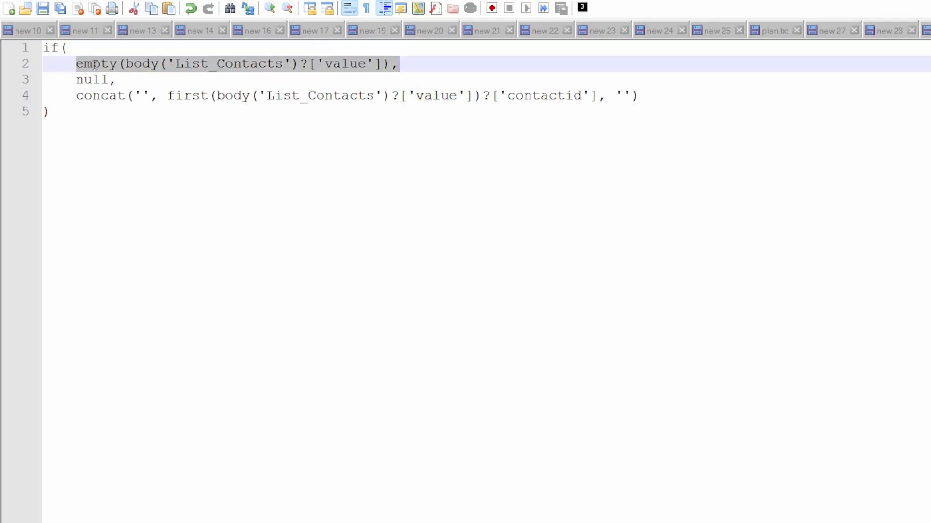
{"action": "left_click_drag", "start_coordinate": [117, 80], "coordinate": [75, 79]}
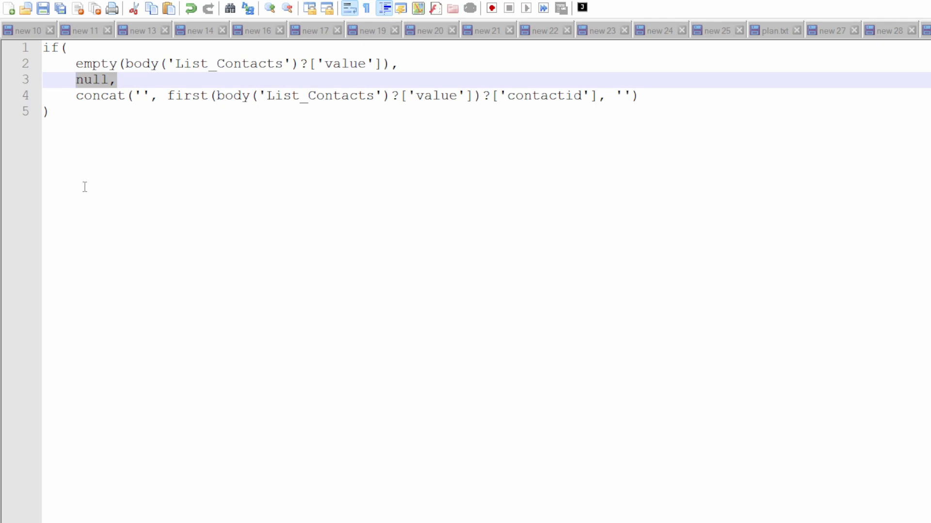
{"action": "left_click", "coordinate": [76, 79]}
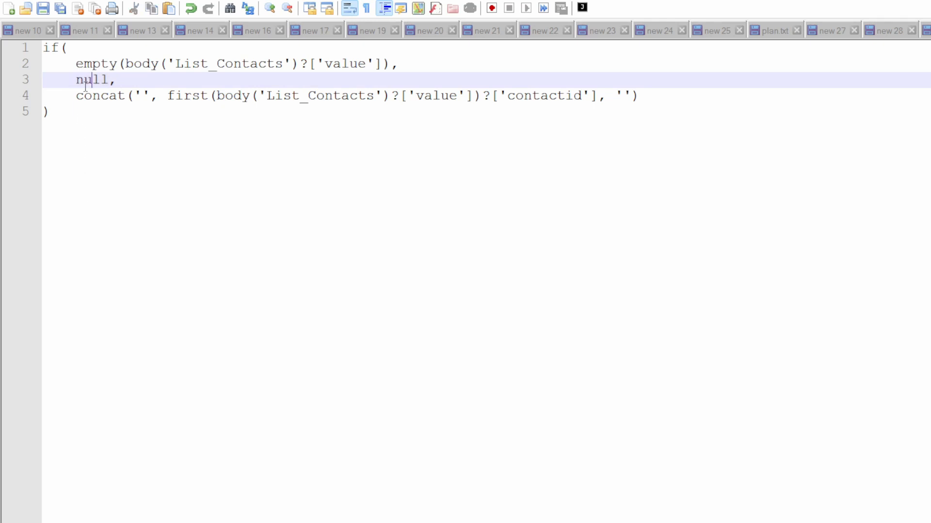
Remove the concat wrapper and its empty strings, leaving first(body('List_Contacts')?['value'])?['contactid'] as the last if argument
{"action": "key", "text": "End"}
{"action": "key", "text": "Down"}
{"action": "key", "text": "Right"}
{"action": "key", "text": "Right"}
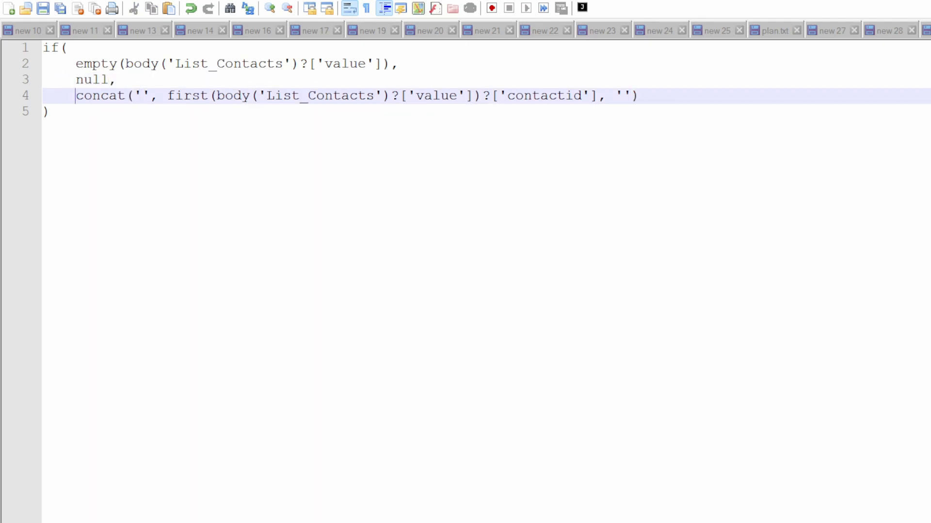
{"action": "key", "text": "Home"}
{"action": "key", "text": "shift+Right"}
{"action": "key", "text": "shift+Right"}
{"action": "key", "text": "shift+Right"}
{"action": "key", "text": "shift+Right"}
{"action": "key", "text": "shift+Right"}
{"action": "key", "text": "shift+Right"}
{"action": "key", "text": "shift+Right"}
{"action": "key", "text": "shift+Right"}
{"action": "key", "text": "shift+Right"}
{"action": "key", "text": "shift+Right"}
{"action": "key", "text": "shift+Right"}
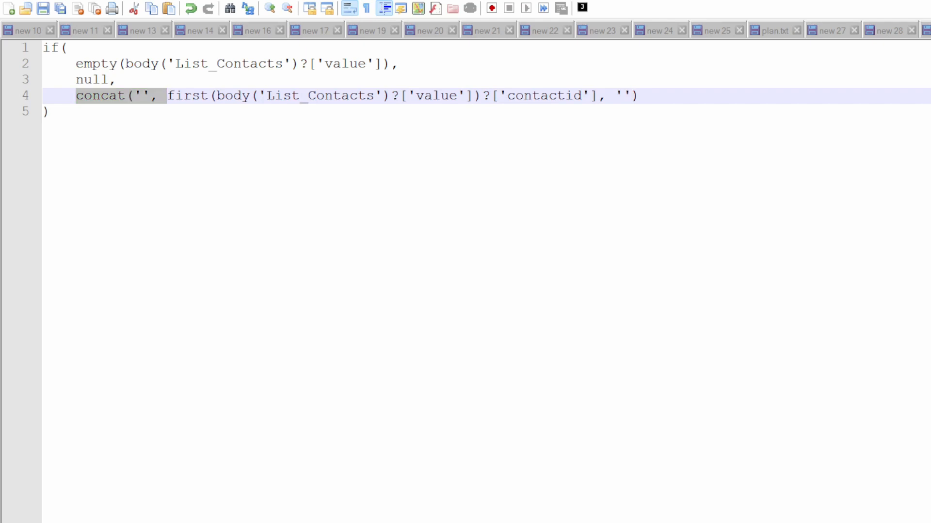
{"action": "key", "text": "Delete"}
{"action": "key", "text": "End"}
{"action": "key", "text": "Left"}
{"action": "key", "text": "Left"}
{"action": "key", "text": "Left"}
{"action": "key", "text": "Left"}
{"action": "key", "text": "Left"}
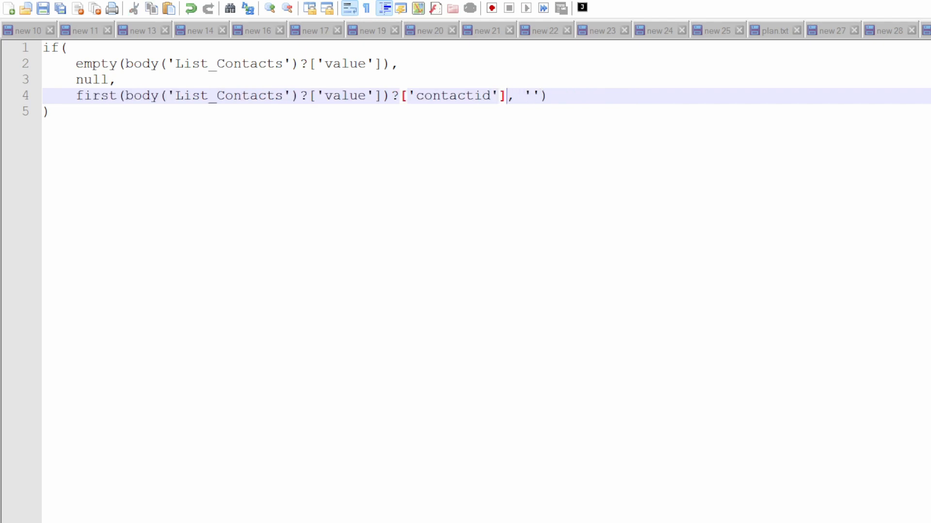
{"action": "key", "text": "shift+End"}
{"action": "key", "text": "Delete"}
Highlight the first(...) contactid argument to examine what the expression returns when a contact exists
{"action": "key", "text": "Home"}
{"action": "key", "text": "shift+Right"}
{"action": "key", "text": "shift+Right"}
{"action": "key", "text": "shift+Right"}
{"action": "key", "text": "shift+Right"}
{"action": "key", "text": "shift+Right"}
{"action": "key", "text": "shift+Right"}
{"action": "key", "text": "shift+Right"}
{"action": "key", "text": "shift+Right"}
{"action": "key", "text": "shift+Right"}
{"action": "key", "text": "shift+Right"}
{"action": "key", "text": "shift+Right"}
{"action": "key", "text": "shift+Right"}
{"action": "key", "text": "shift+Right"}
{"action": "key", "text": "shift+Right"}
{"action": "key", "text": "shift+Right"}
{"action": "key", "text": "shift+Right"}
{"action": "key", "text": "shift+Right"}
{"action": "key", "text": "shift+End"}
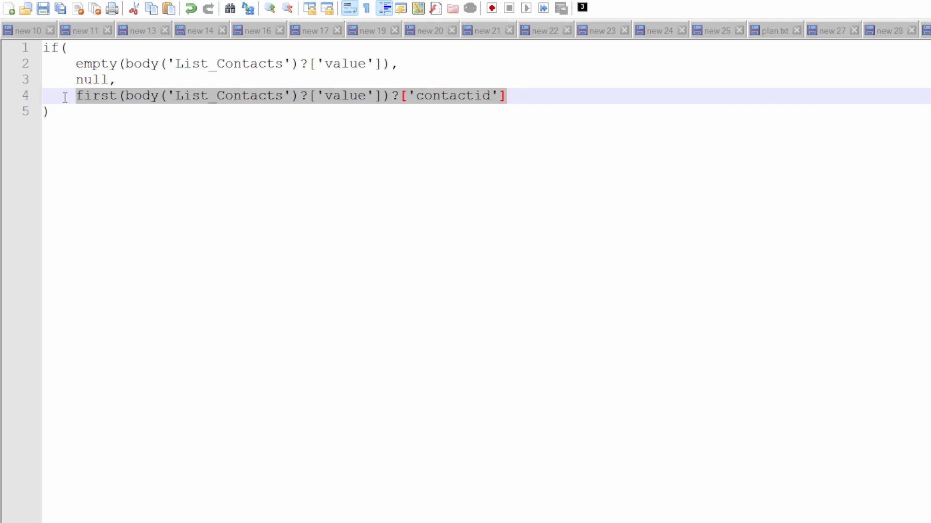
Join the formatted if expression back into a single line and remove the extra indentation
{"action": "key", "text": "Left"}
{"action": "key", "text": "ctrl+Right"}
{"action": "key", "text": "End"}
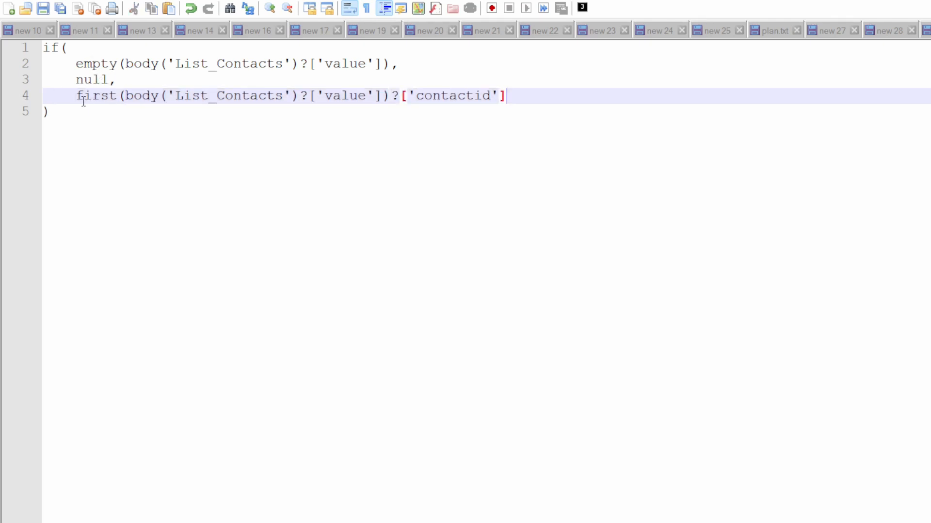
{"action": "key", "text": "Delete"}
{"action": "key", "text": "Up"}
{"action": "key", "text": "End"}
{"action": "key", "text": "Delete"}
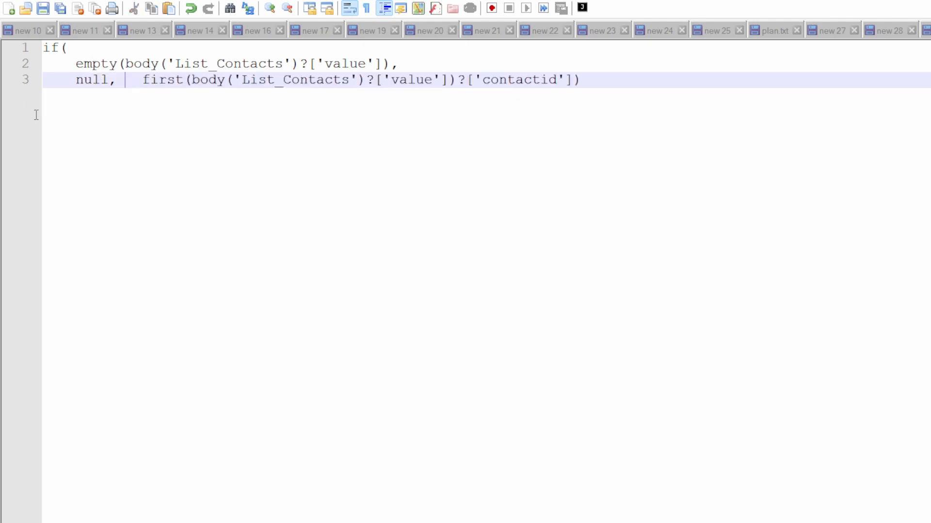
{"action": "key", "text": "Delete"}
{"action": "key", "text": "Delete"}
{"action": "key", "text": "Delete"}
{"action": "key", "text": "Up"}
{"action": "key", "text": "End"}
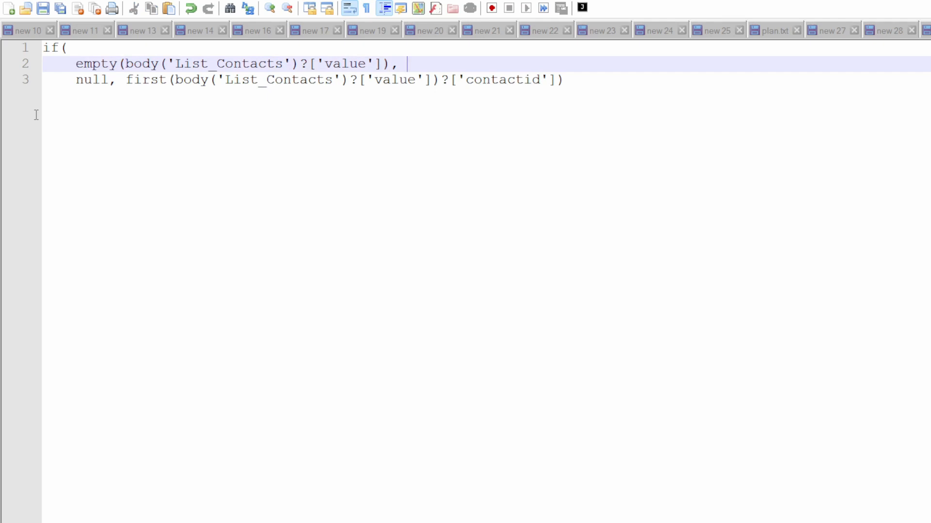
{"action": "key", "text": "Delete"}
{"action": "key", "text": "Delete"}
{"action": "key", "text": "Delete"}
{"action": "key", "text": "Delete"}
{"action": "key", "text": "Delete"}
{"action": "key", "text": "Up"}
{"action": "key", "text": "End"}
{"action": "key", "text": "Delete"}
{"action": "key", "text": "Delete"}
{"action": "key", "text": "Delete"}
{"action": "key", "text": "Delete"}
{"action": "key", "text": "Delete"}
{"action": "key", "text": "End"}
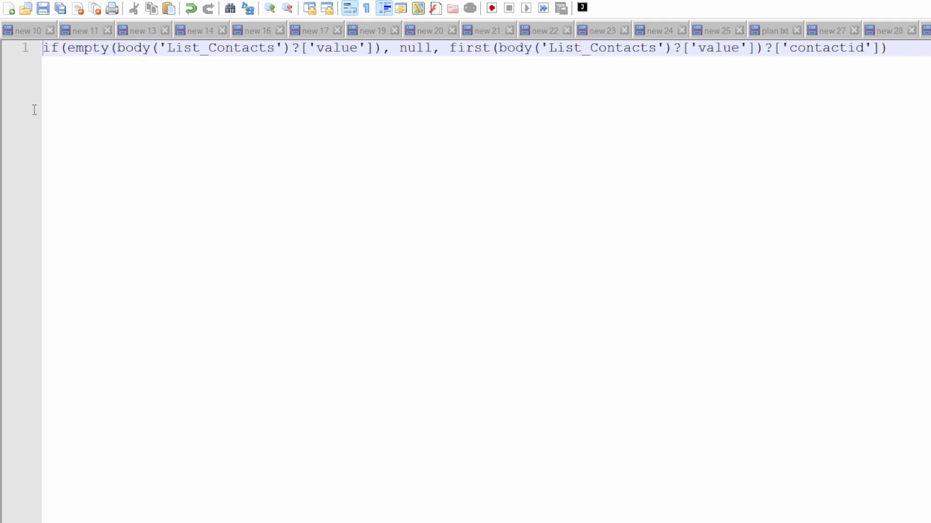
Copy the simplified expression and update the Contact parameter in Azure with if(empty(body('List_Contacts')?['value']), null, first(body('List_Contacts')?['value'])?['contactid'])
{"action": "key", "text": "shift+Home"}
{"action": "key", "text": "Home"}
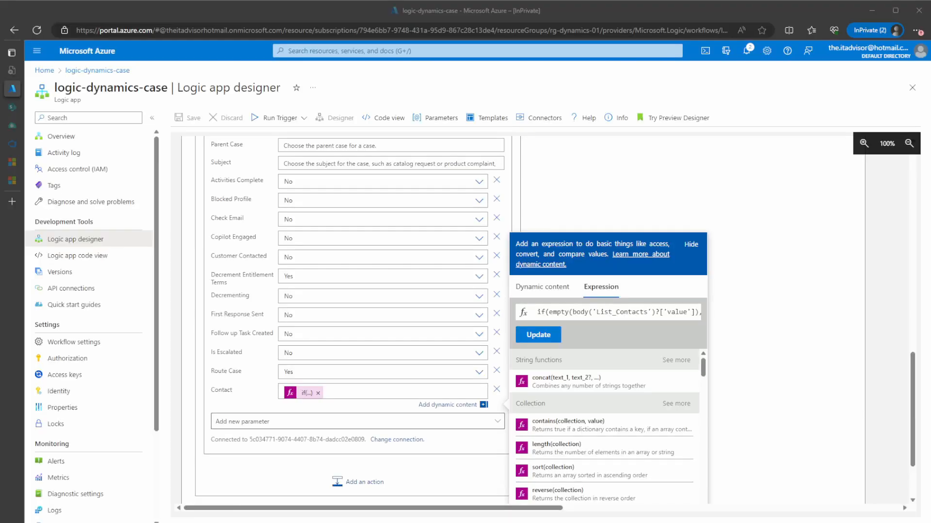
{"action": "left_click", "coordinate": [309, 394]}
{"action": "left_click", "coordinate": [552, 314]}
{"action": "key", "text": "ctrl+a"}
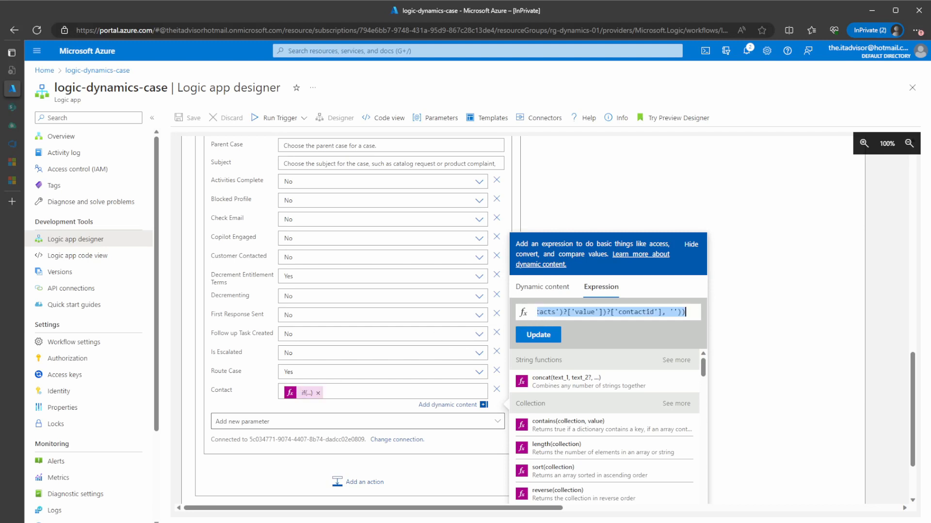
{"action": "key", "text": "BackSpace"}
{"action": "key", "text": "ctrl+v"}
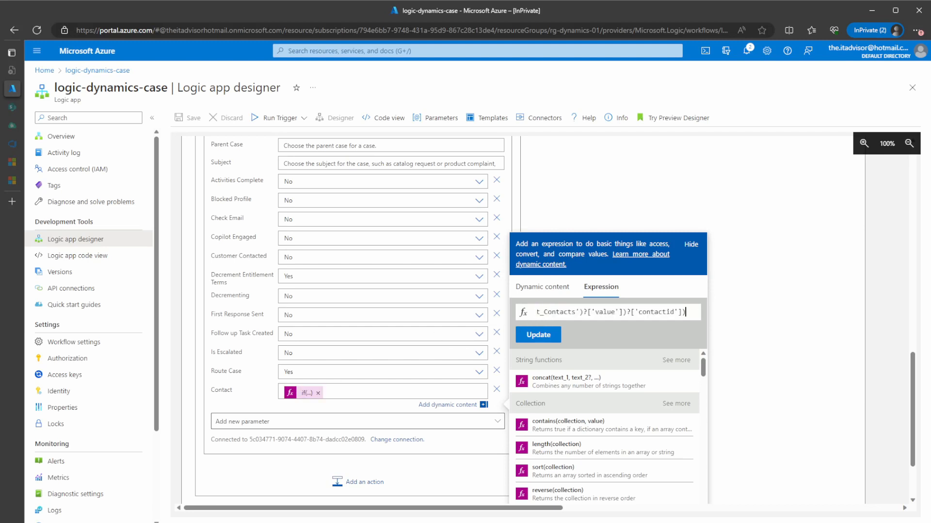
{"action": "left_click", "coordinate": [533, 335]}
Expand the Update Case (legacy) action to examine its parameters, especially the Row identifier, and return to the List Cases action
{"action": "scroll", "coordinate": [612, 239], "scroll_direction": "up", "scroll_amount": 15}
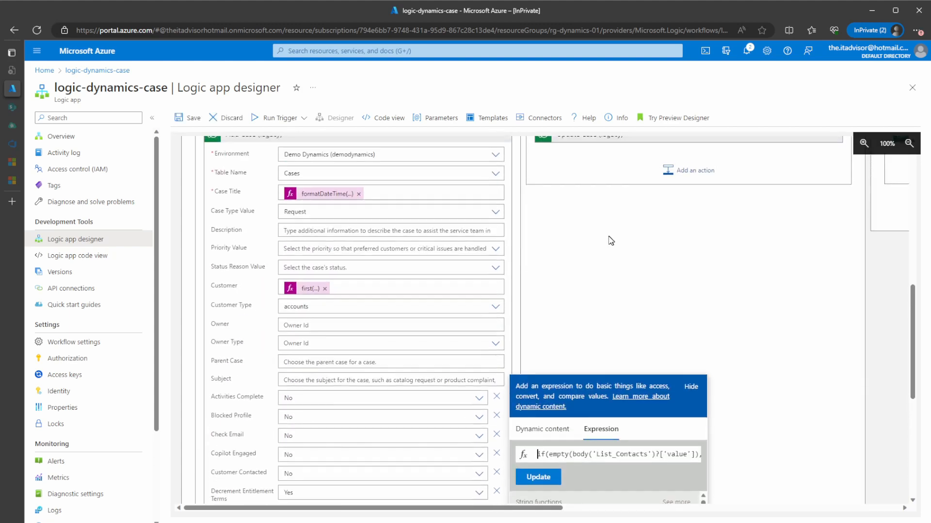
{"action": "left_click", "coordinate": [616, 360]}
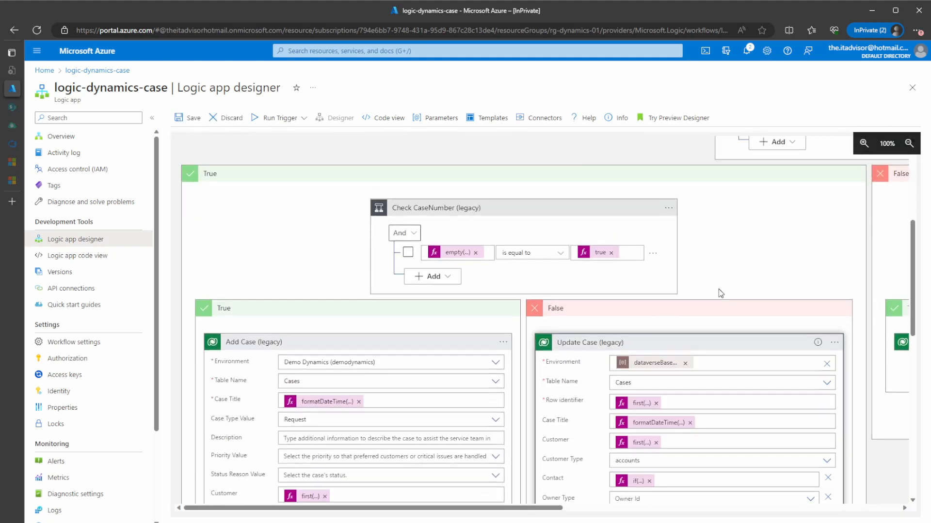
{"action": "scroll", "coordinate": [688, 295], "scroll_direction": "down", "scroll_amount": 5}
{"action": "scroll", "coordinate": [660, 300], "scroll_direction": "up", "scroll_amount": 2}
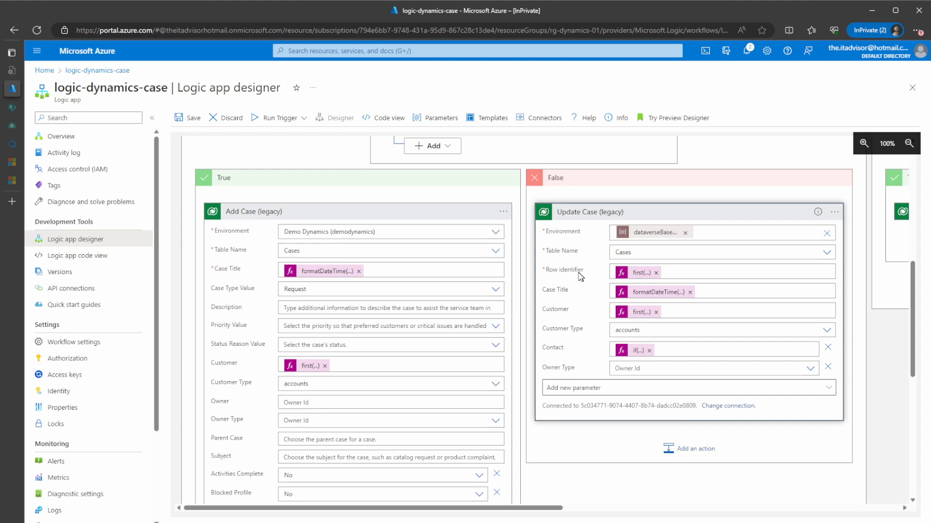
{"action": "scroll", "coordinate": [642, 277], "scroll_direction": "up", "scroll_amount": 3}
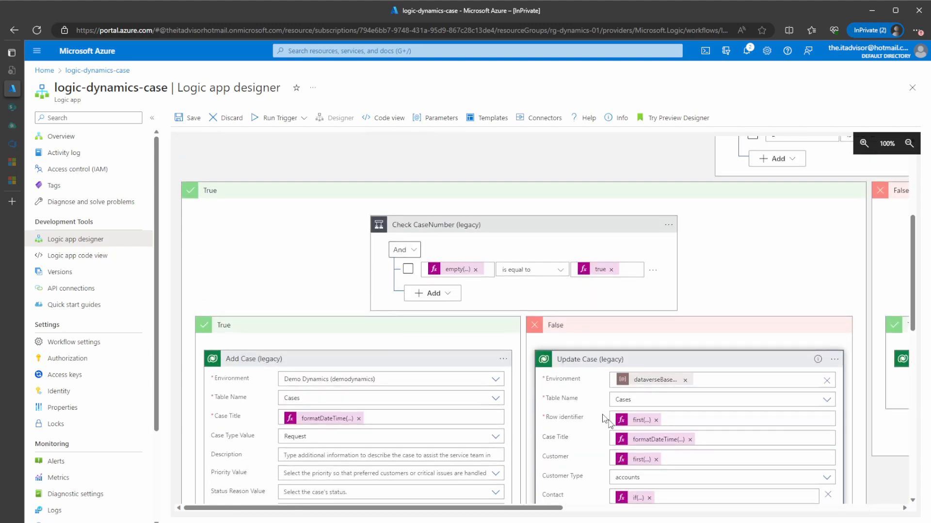
{"action": "scroll", "coordinate": [707, 334], "scroll_direction": "up", "scroll_amount": 3}
{"action": "scroll", "coordinate": [708, 334], "scroll_direction": "up", "scroll_amount": 2}
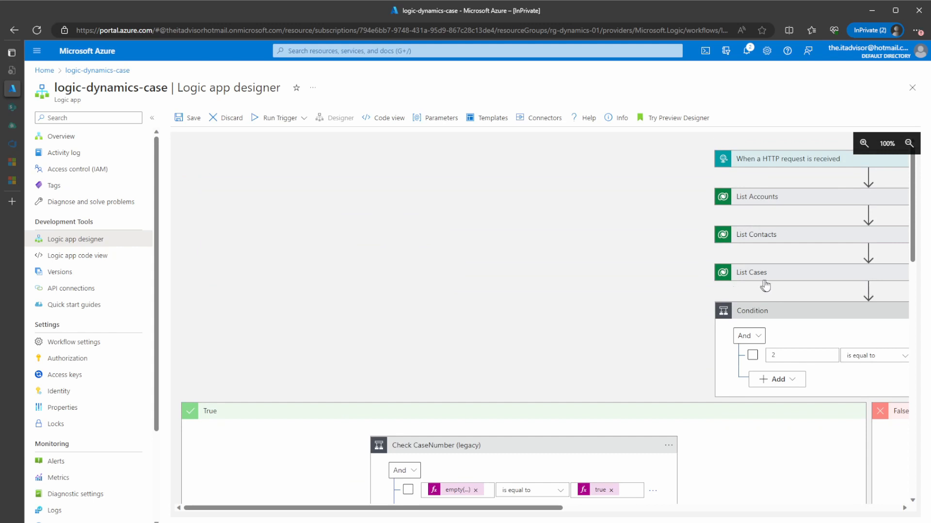
Expand the List Cases action to examine its parameters, especially the ticketnumber filter on caseNumber, and collapse it again
{"action": "left_click", "coordinate": [746, 281]}
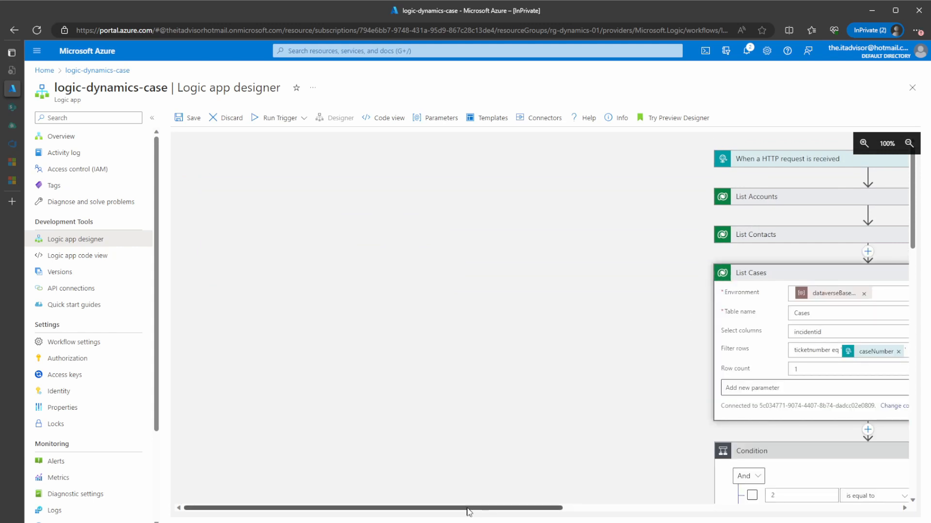
{"action": "left_click_drag", "start_coordinate": [468, 509], "coordinate": [574, 509]}
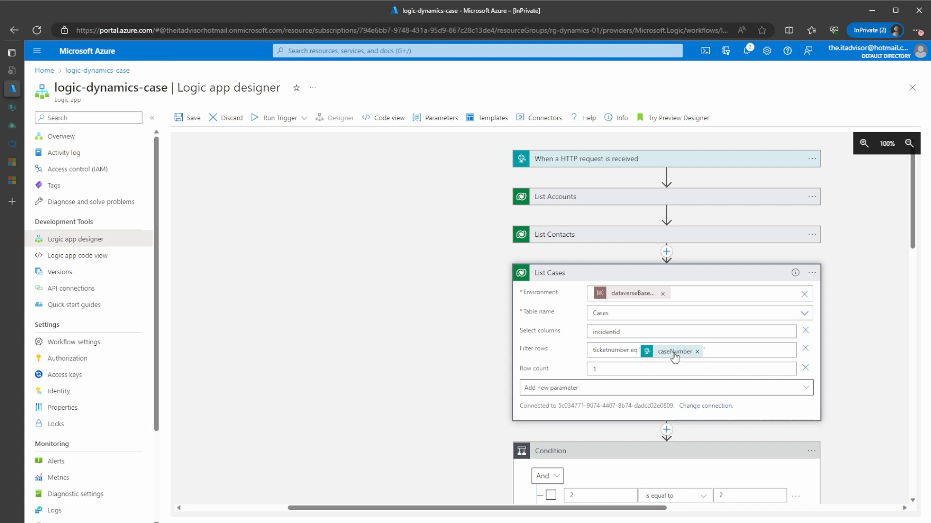
{"action": "double_click", "coordinate": [605, 350]}
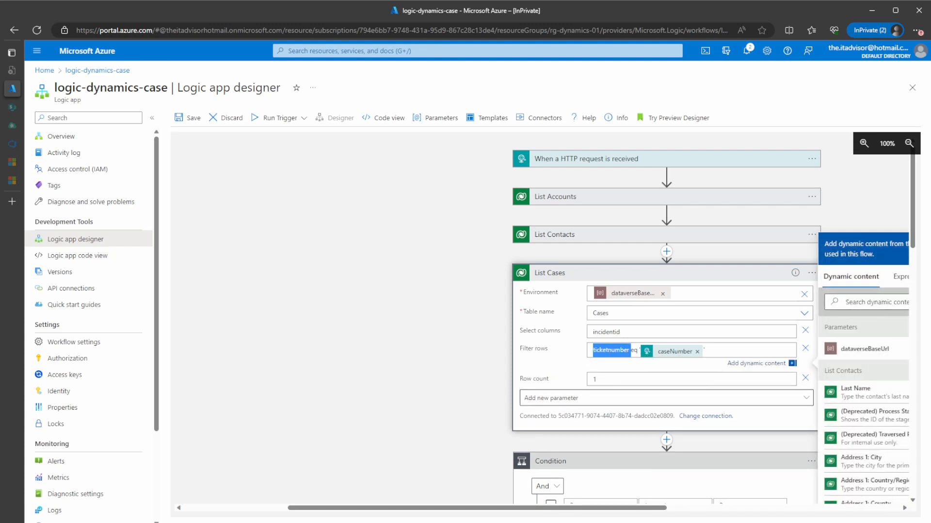
{"action": "left_click", "coordinate": [580, 276]}
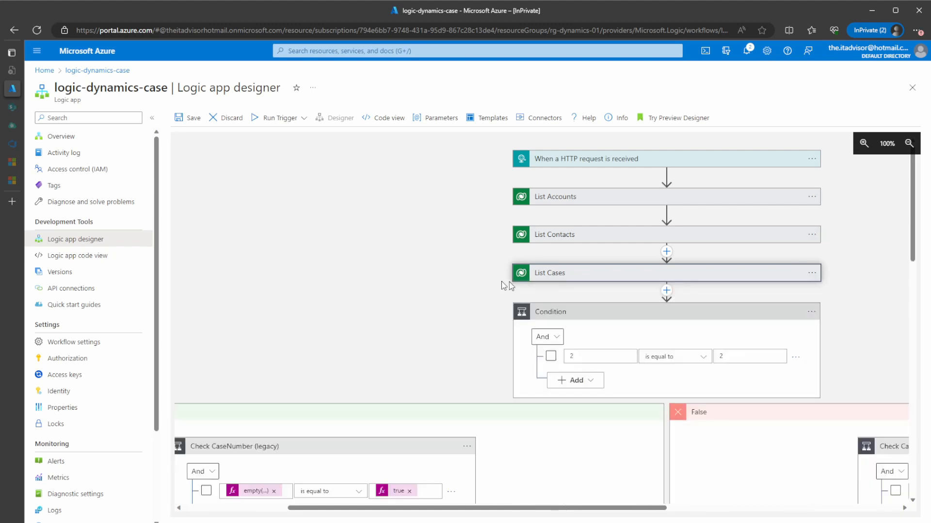
Open the Contact expression of the Update Case (legacy) action and remove the concat function's trailing empty-string argument and closing parenthesis
{"action": "scroll", "coordinate": [446, 271], "scroll_direction": "down", "scroll_amount": 8}
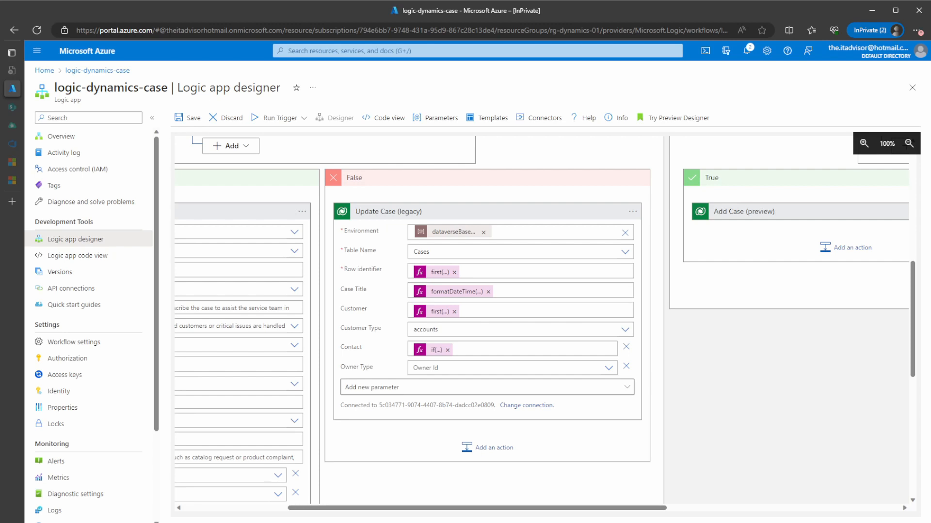
{"action": "left_click", "coordinate": [438, 351]}
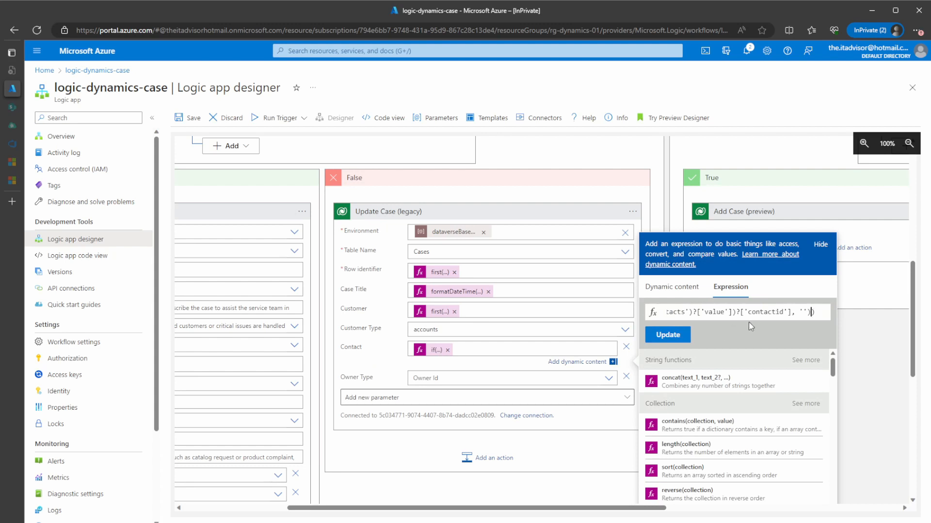
{"action": "key", "text": "BackSpace"}
{"action": "key", "text": "BackSpace"}
{"action": "key", "text": "BackSpace"}
{"action": "key", "text": "BackSpace"}
{"action": "key", "text": "BackSpace"}
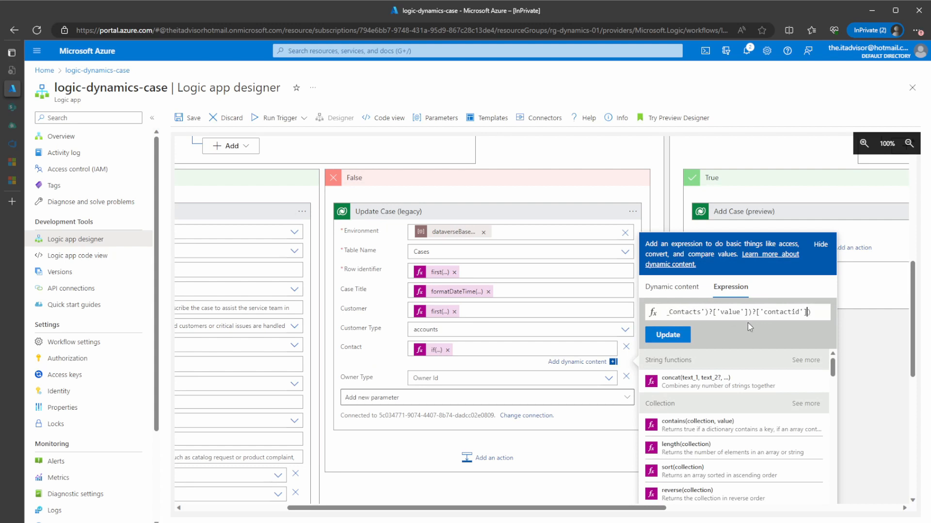
Remove the opening concat('', in front of first(body('List_Contacts')?['value']) in the Contact expression
{"action": "key", "text": "Right"}
{"action": "key", "text": "Left"}
{"action": "key", "text": "Left"}
{"action": "key", "text": "Left"}
{"action": "key", "text": "Left"}
{"action": "key", "text": "Left"}
{"action": "key", "text": "Left"}
{"action": "key", "text": "Left"}
{"action": "key", "text": "Left"}
{"action": "key", "text": "Left"}
{"action": "key", "text": "Left"}
{"action": "key", "text": "Left"}
{"action": "key", "text": "Left"}
{"action": "key", "text": "Left"}
{"action": "key", "text": "Left"}
{"action": "key", "text": "Left"}
{"action": "key", "text": "Left"}
{"action": "key", "text": "Left"}
{"action": "key", "text": "Left"}
{"action": "key", "text": "Left"}
{"action": "key", "text": "Left"}
{"action": "key", "text": "Left"}
{"action": "key", "text": "Left"}
{"action": "key", "text": "Left"}
{"action": "key", "text": "Left"}
{"action": "key", "text": "Left"}
{"action": "key", "text": "Left"}
{"action": "key", "text": "Left"}
{"action": "key", "text": "Left"}
{"action": "key", "text": "Left"}
{"action": "key", "text": "Left"}
{"action": "key", "text": "Left"}
{"action": "key", "text": "Left"}
{"action": "key", "text": "Left"}
{"action": "key", "text": "Left"}
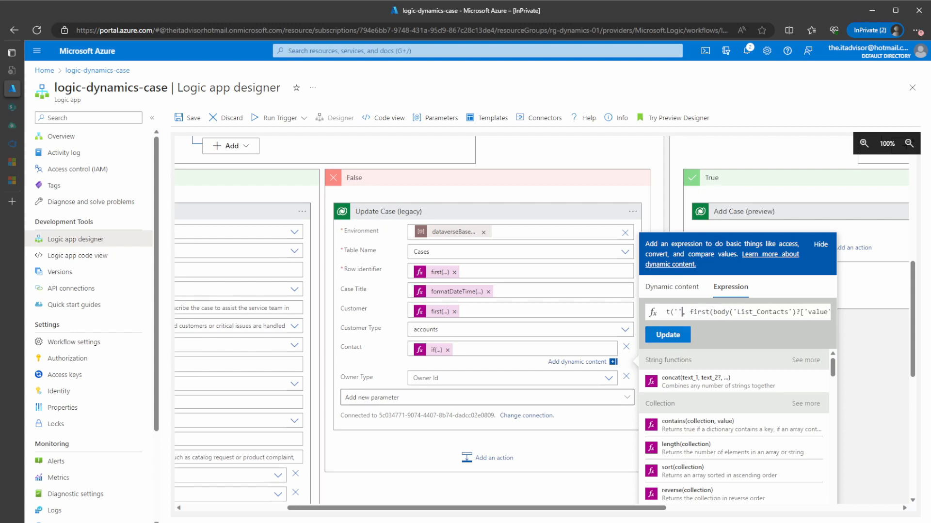
{"action": "key", "text": "Left"}
{"action": "key", "text": "Left"}
{"action": "key", "text": "Left"}
{"action": "key", "text": "Left"}
{"action": "key", "text": "Left"}
{"action": "key", "text": "Left"}
{"action": "key", "text": "Left"}
{"action": "key", "text": "Left"}
{"action": "key", "text": "Left"}
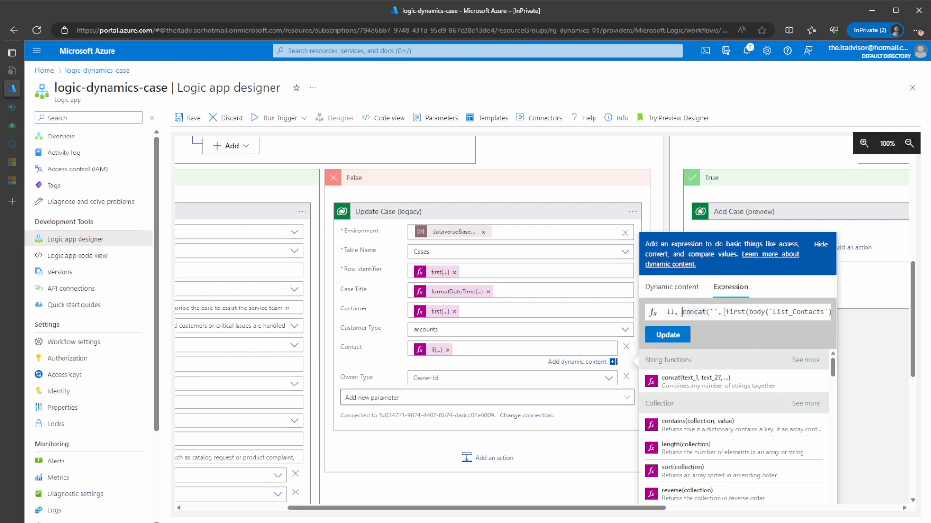
{"action": "left_click", "coordinate": [723, 312], "text": "shift"}
{"action": "key", "text": "Delete"}
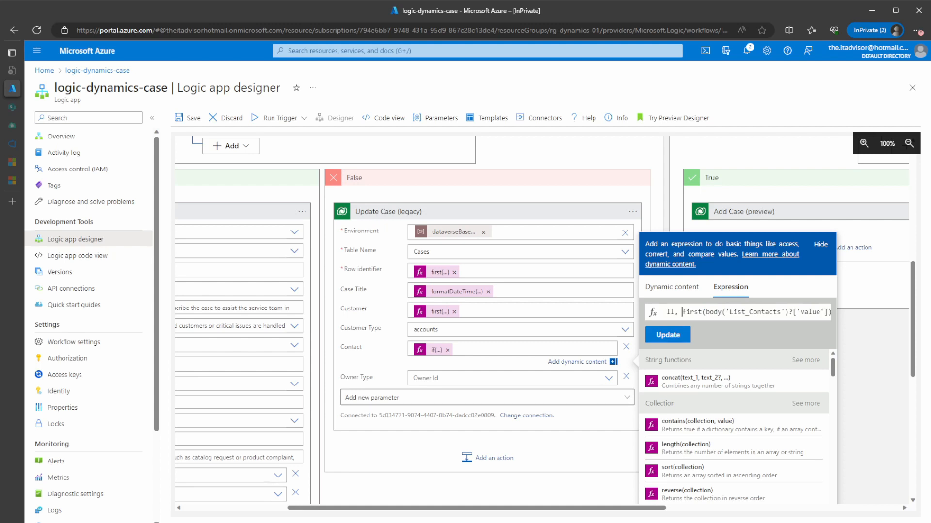
Review the shortened expression through ?['contactid']) and update the Contact parameter with it
{"action": "double_click", "coordinate": [692, 312]}
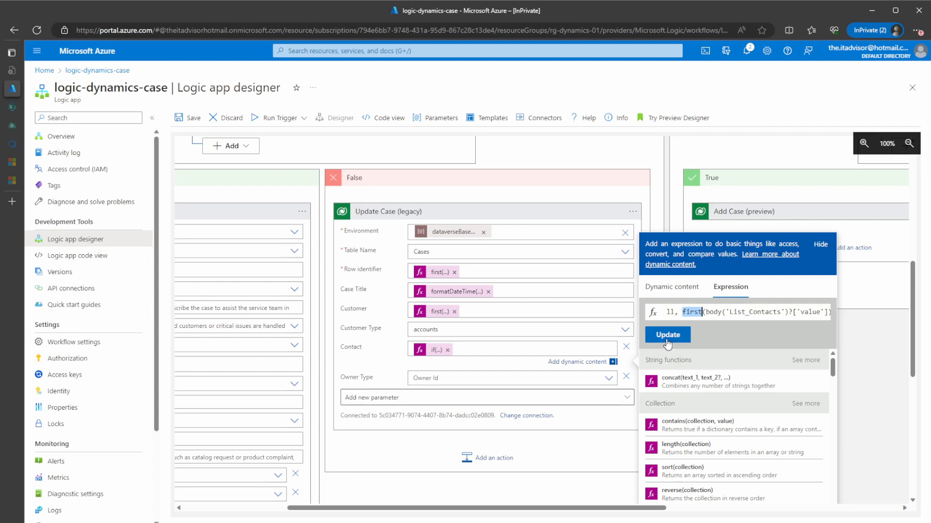
{"action": "left_click", "coordinate": [713, 312]}
{"action": "left_click", "coordinate": [696, 316]}
{"action": "key", "text": "ctrl+Right"}
{"action": "key", "text": "ctrl+Right"}
{"action": "key", "text": "ctrl+Right"}
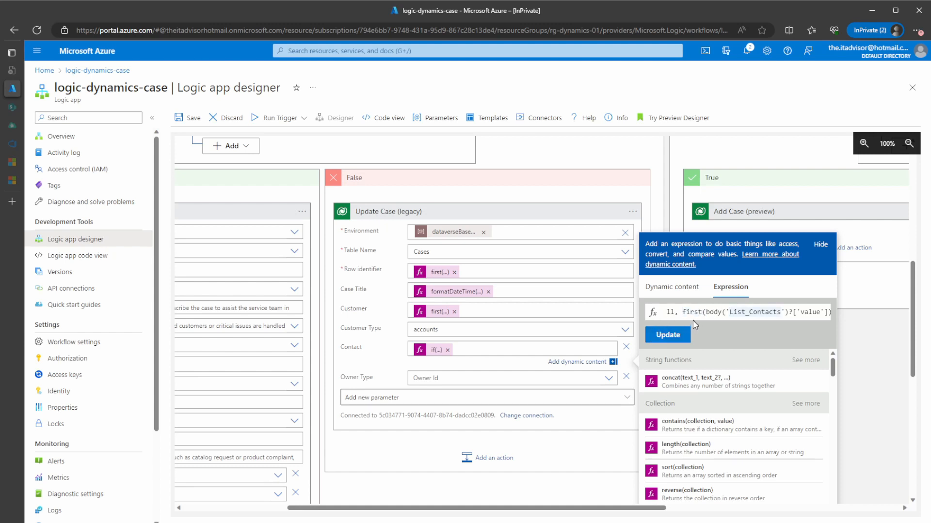
{"action": "key", "text": "End"}
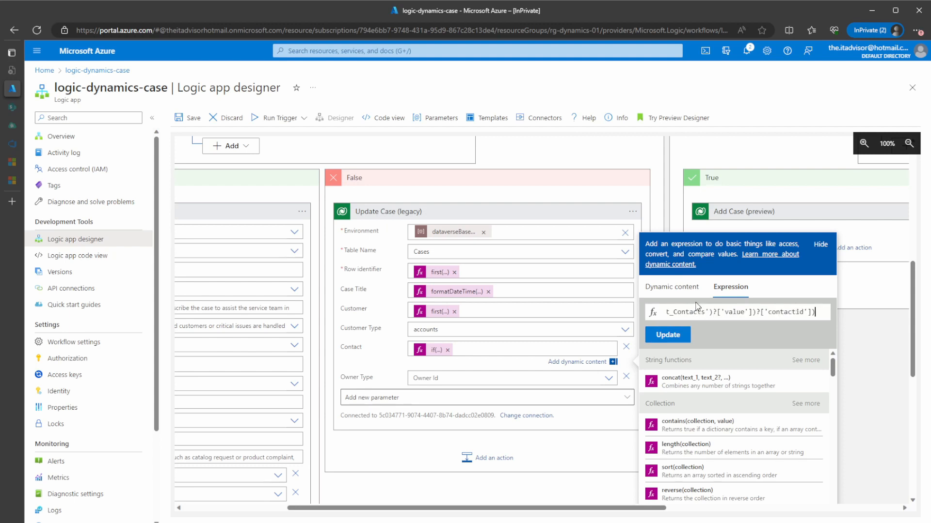
{"action": "left_click", "coordinate": [706, 312]}
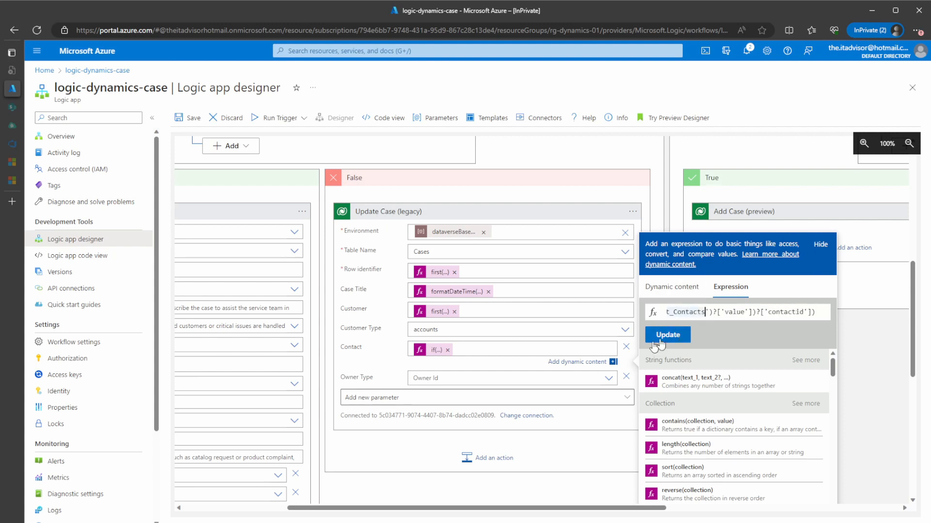
{"action": "key", "text": "Right"}
{"action": "key", "text": "Right"}
{"action": "key", "text": "Right"}
{"action": "key", "text": "Right"}
{"action": "key", "text": "Right"}
{"action": "key", "text": "Right"}
{"action": "key", "text": "Right"}
{"action": "key", "text": "Right"}
{"action": "key", "text": "Right"}
{"action": "key", "text": "Right"}
{"action": "key", "text": "Right"}
{"action": "key", "text": "Right"}
{"action": "key", "text": "Right"}
{"action": "key", "text": "Right"}
{"action": "key", "text": "Right"}
{"action": "key", "text": "Right"}
{"action": "key", "text": "Right"}
{"action": "key", "text": "Right"}
{"action": "key", "text": "Right"}
{"action": "key", "text": "Right"}
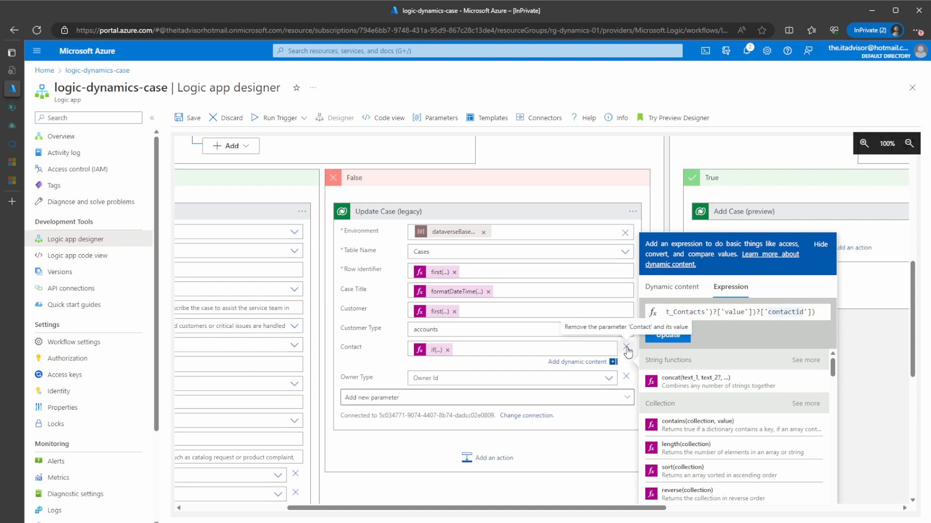
{"action": "left_click", "coordinate": [663, 335]}
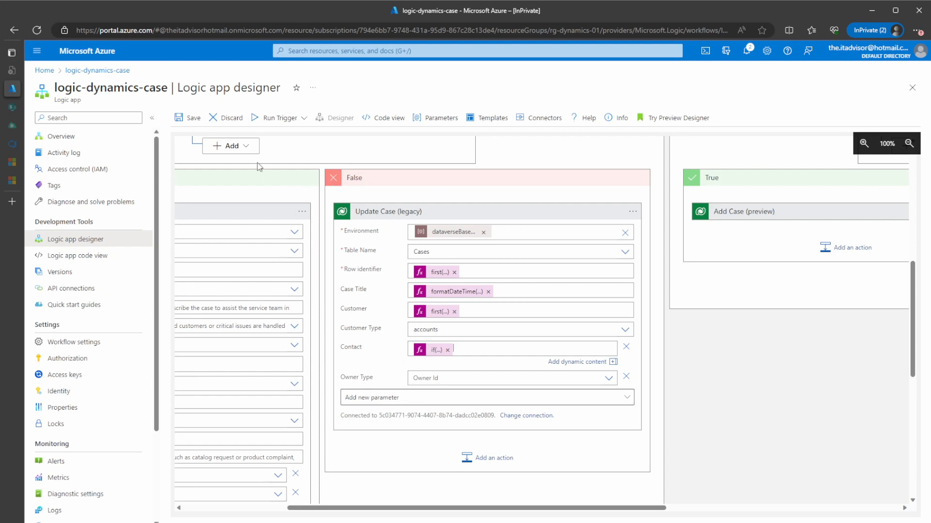
Save the logic app and run it with a JSON payload setting accountName to "Monsters, Inc.", closing the payload pane once it is submitted
{"action": "left_click", "coordinate": [188, 124]}
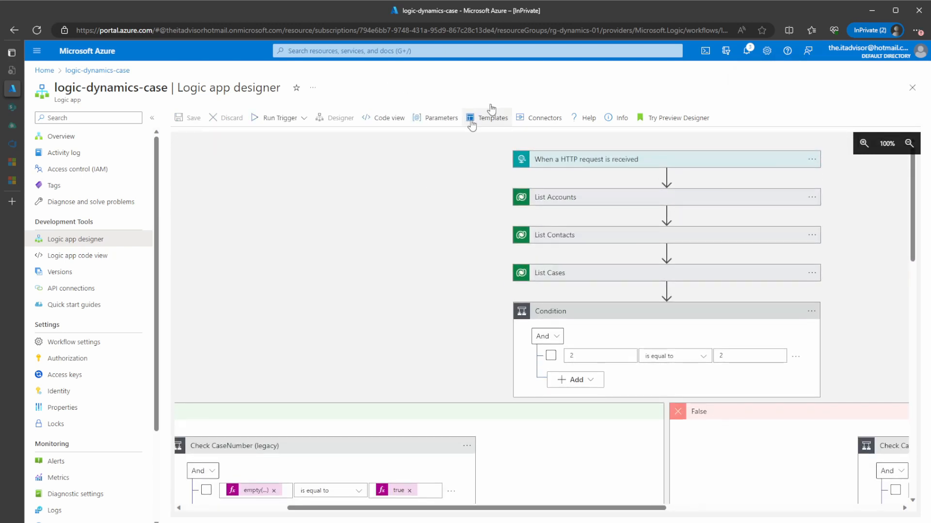
{"action": "left_click", "coordinate": [304, 120]}
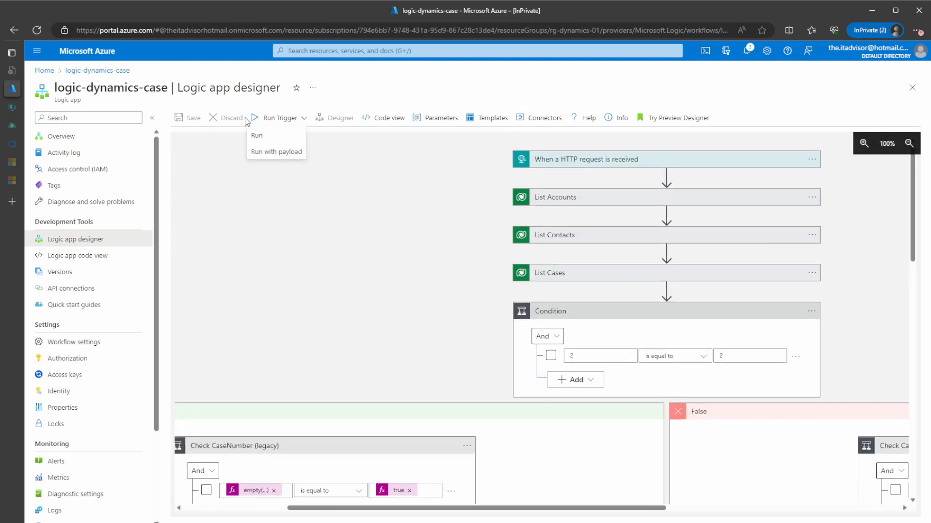
{"action": "left_click", "coordinate": [276, 153]}
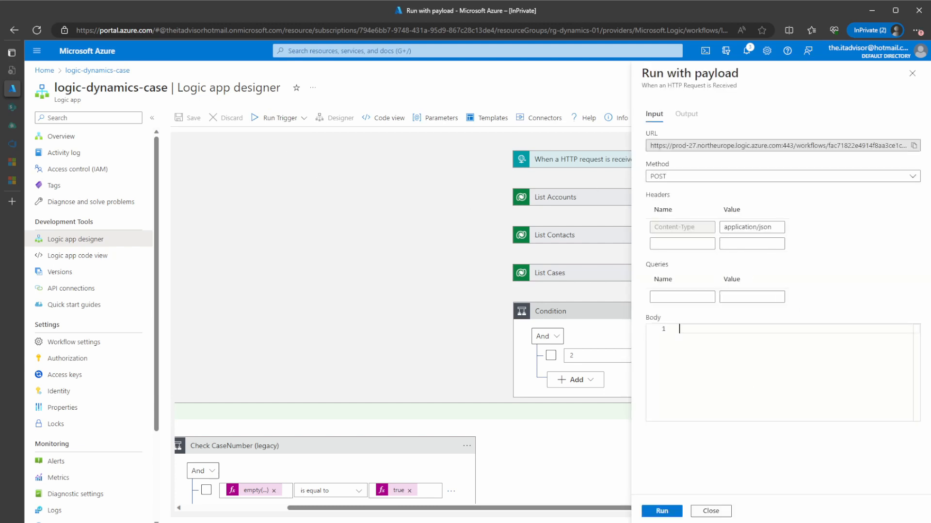
{"action": "type", "text": "{     \"accountName\": \"Monsters, Inc.\" }"}
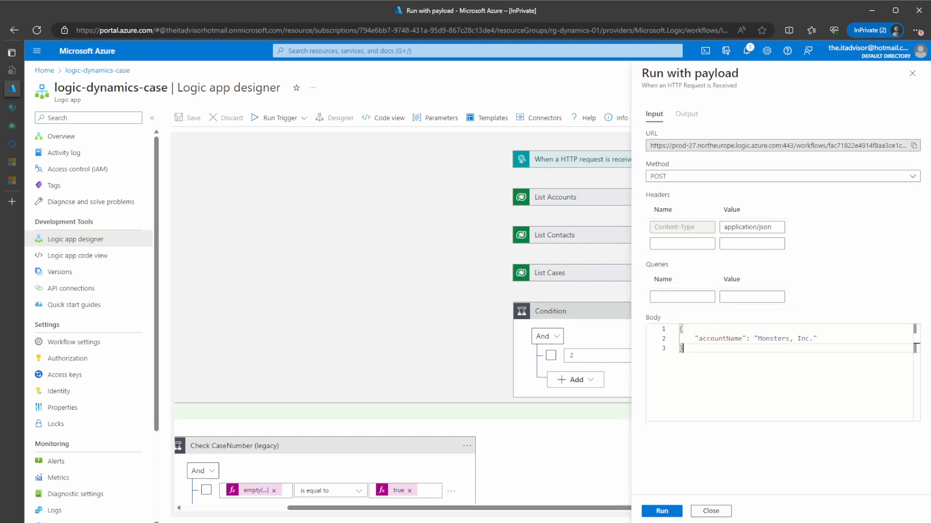
{"action": "left_click", "coordinate": [679, 339]}
{"action": "double_click", "coordinate": [773, 338]}
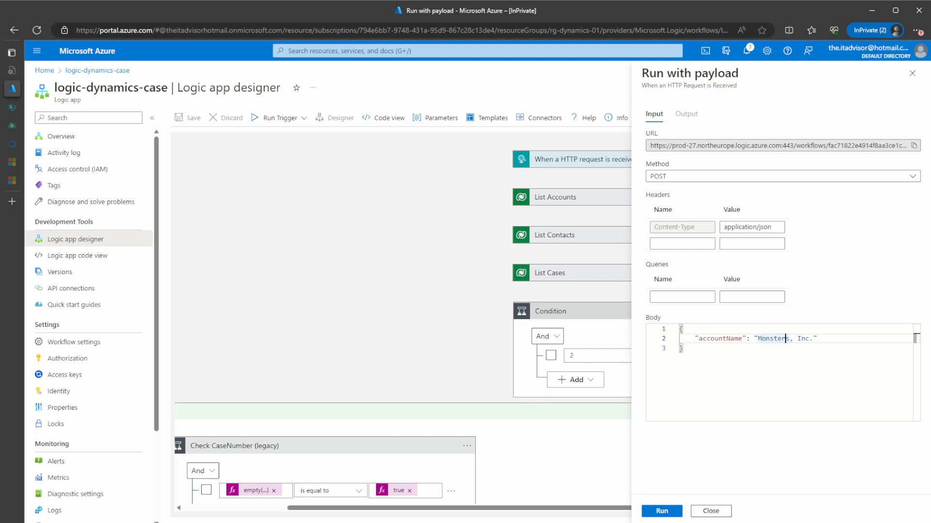
{"action": "double_click", "coordinate": [798, 339]}
{"action": "left_click", "coordinate": [662, 512]}
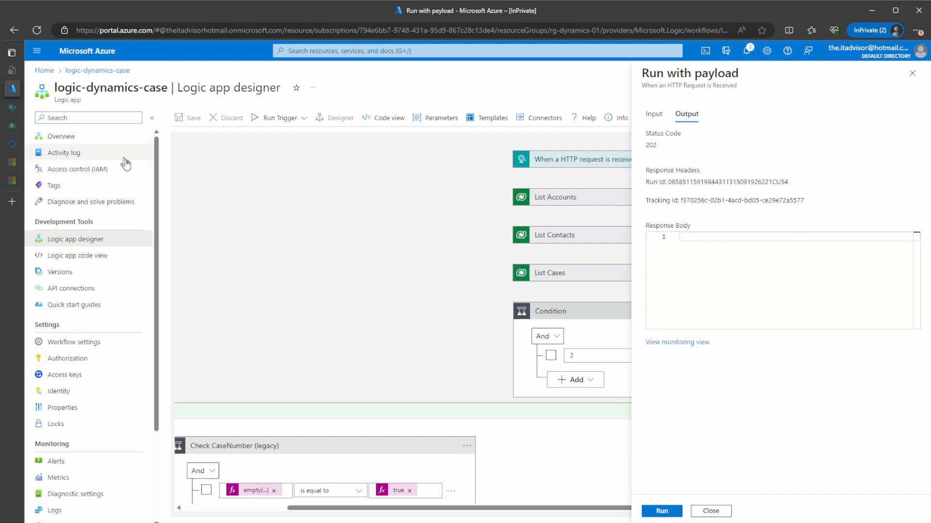
{"action": "left_click", "coordinate": [711, 512]}
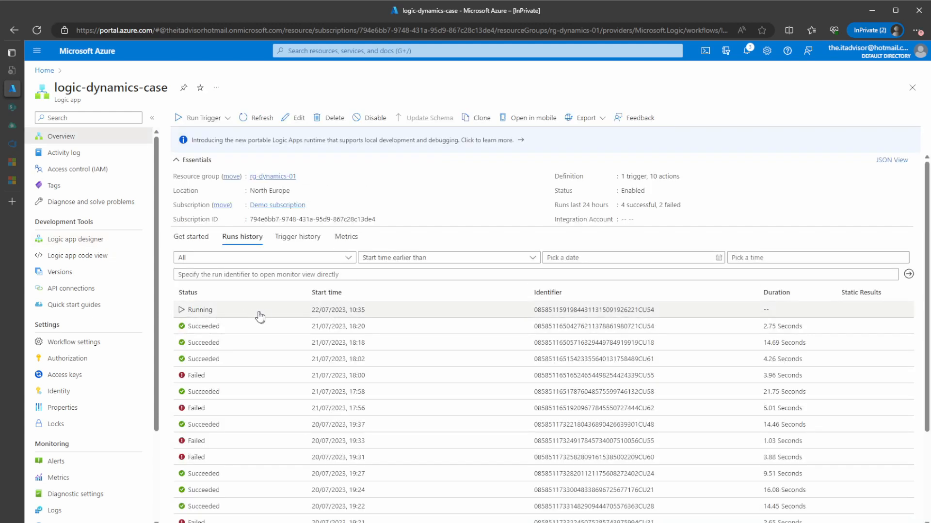
Open the newest run from the runs history and examine the raw outputs of the HTTP request trigger
{"action": "left_click", "coordinate": [293, 313]}
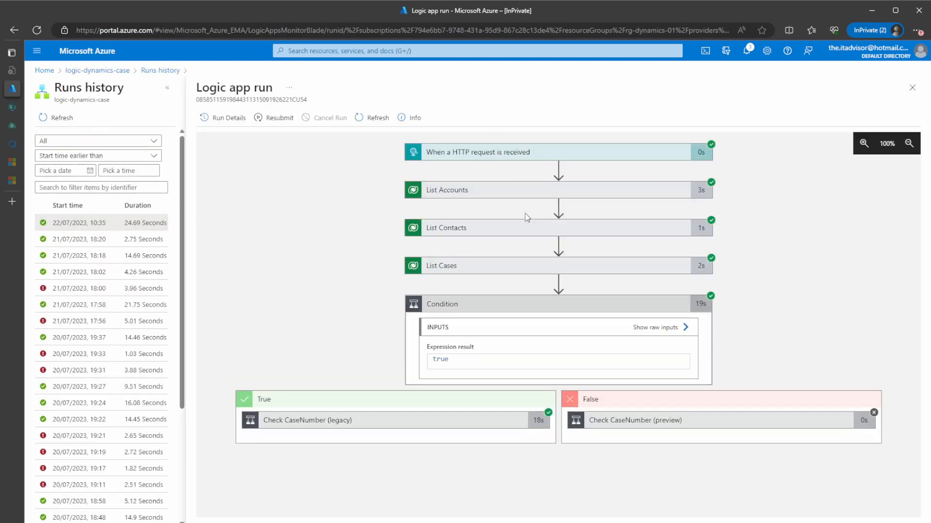
{"action": "left_click", "coordinate": [513, 194]}
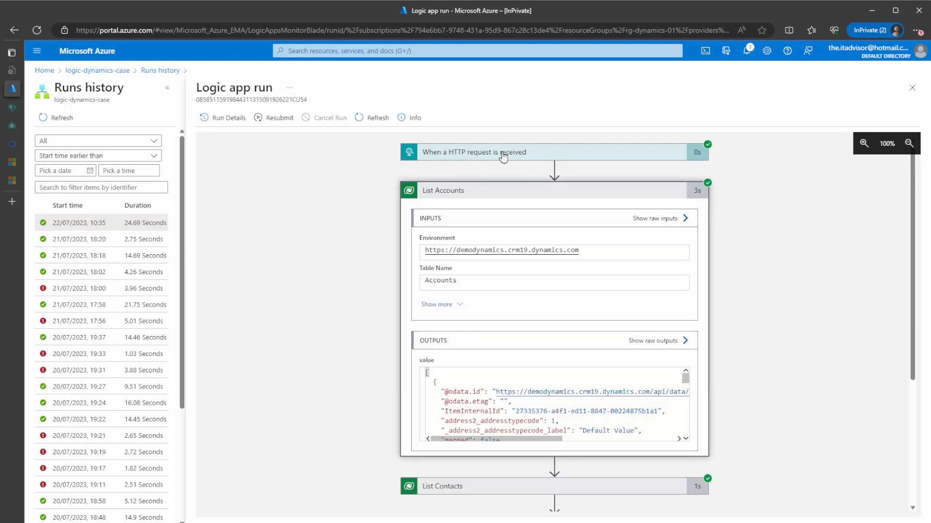
{"action": "left_click", "coordinate": [503, 153]}
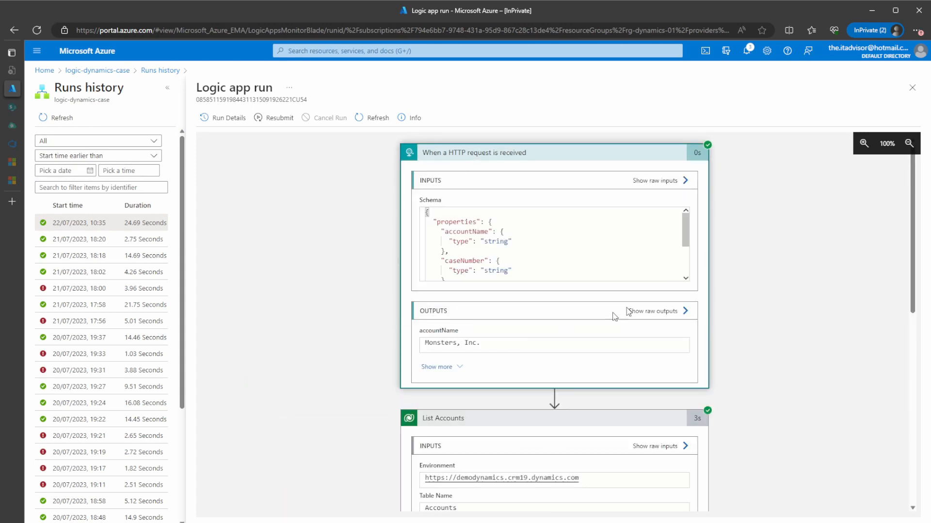
{"action": "left_click", "coordinate": [640, 313]}
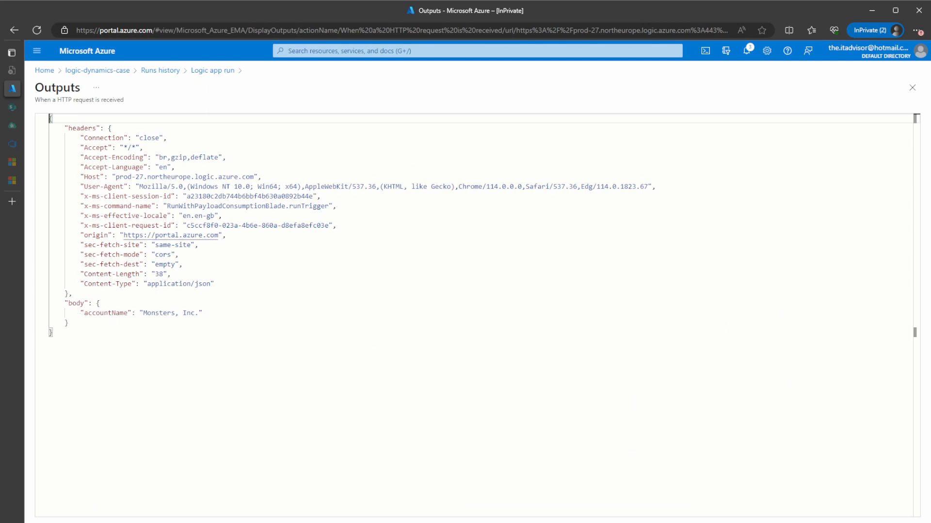
{"action": "left_click", "coordinate": [911, 89]}
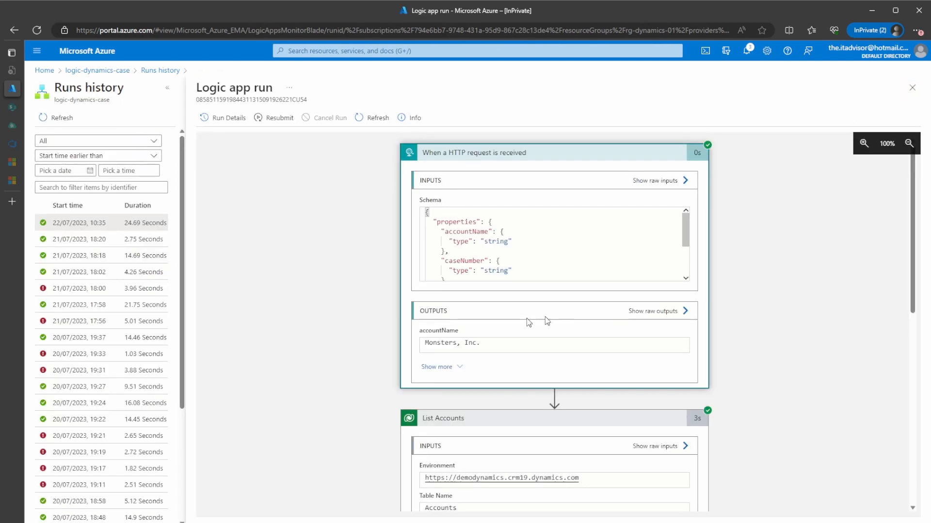
Examine the raw outputs of the List Accounts action for the returned account record and collapse the action
{"action": "scroll", "coordinate": [545, 316], "scroll_direction": "down", "scroll_amount": 5}
{"action": "scroll", "coordinate": [461, 245], "scroll_direction": "up", "scroll_amount": 1}
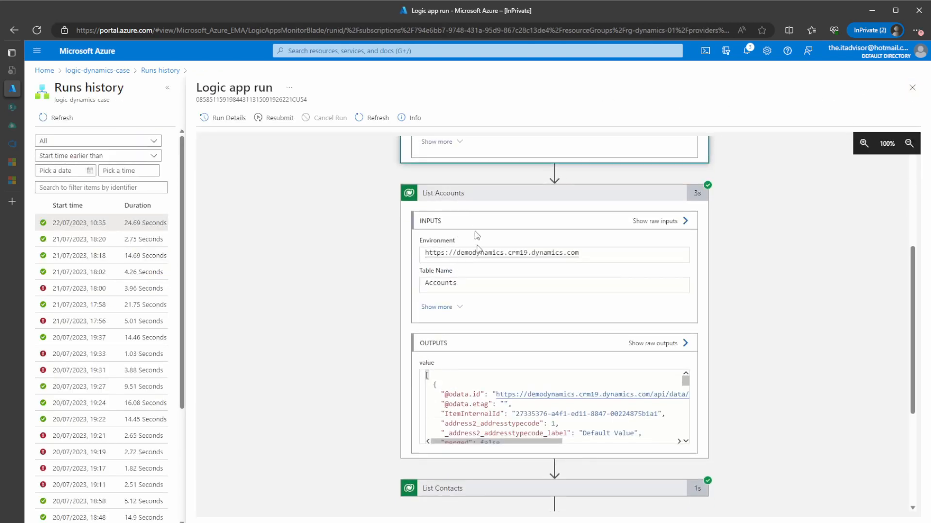
{"action": "left_click", "coordinate": [654, 343]}
{"action": "scroll", "coordinate": [158, 328], "scroll_direction": "down", "scroll_amount": 5}
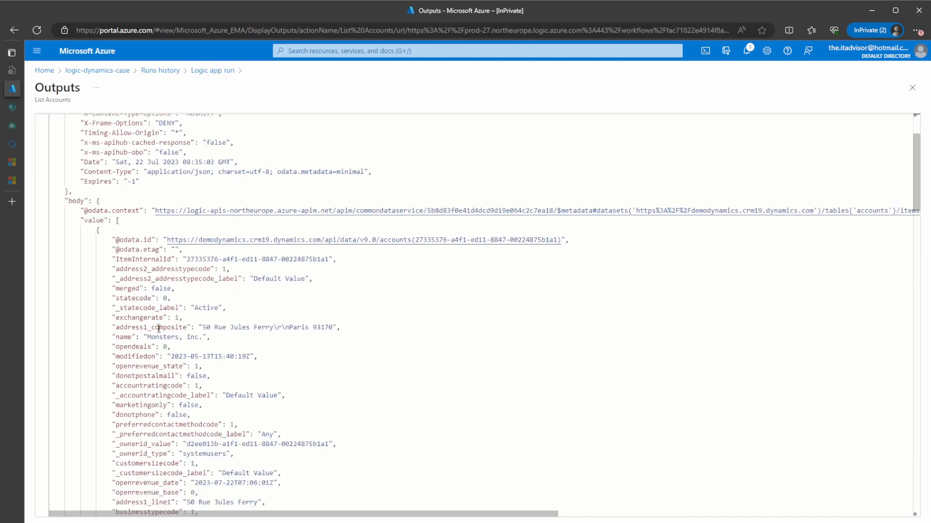
{"action": "scroll", "coordinate": [466, 315], "scroll_direction": "down", "scroll_amount": 8}
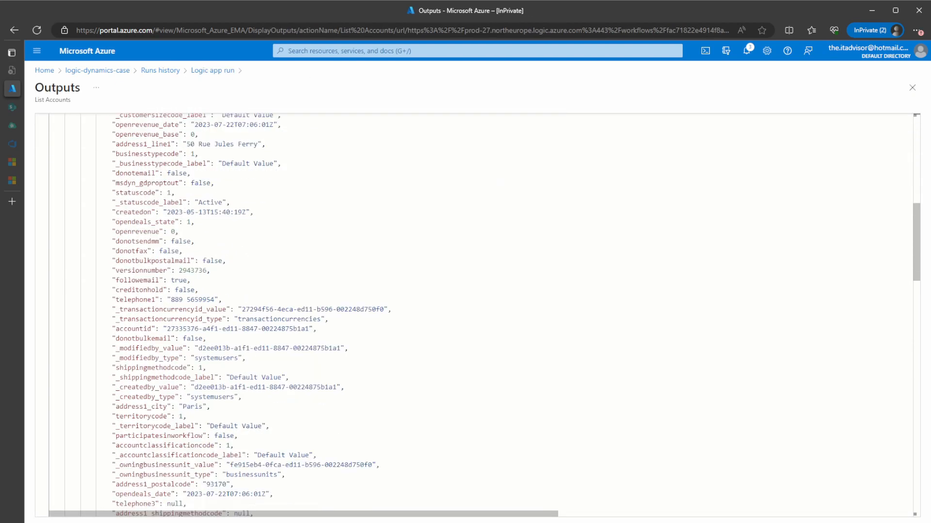
{"action": "left_click", "coordinate": [912, 87]}
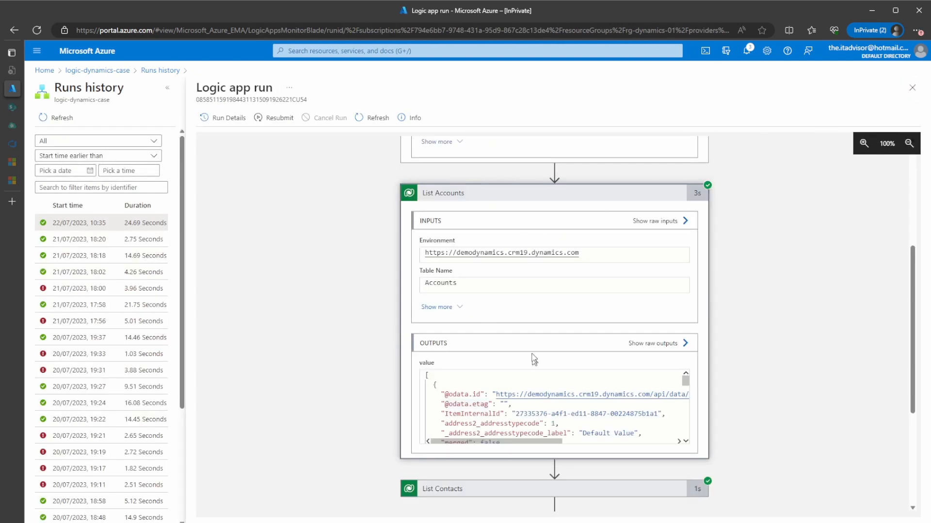
{"action": "left_click", "coordinate": [475, 196]}
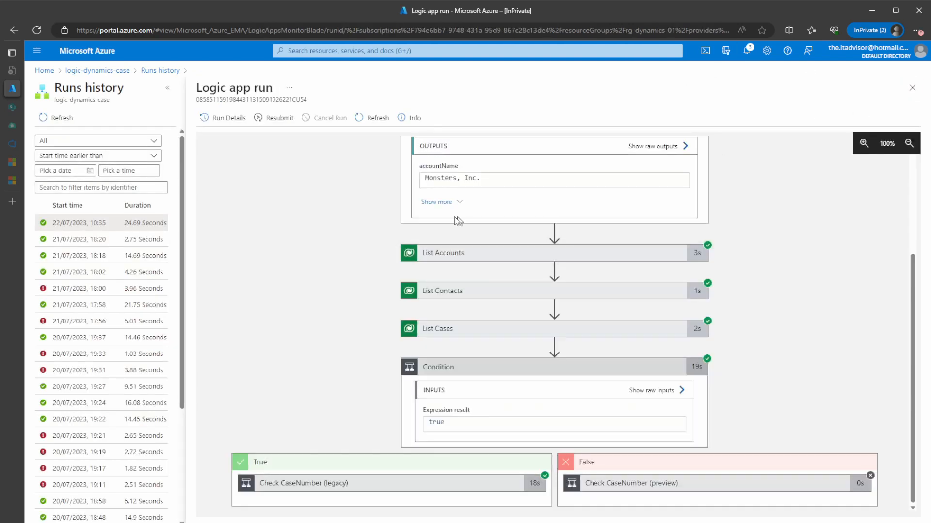
Expand the List Contacts action and reveal its additional inputs to check the filter query against the output value
{"action": "left_click", "coordinate": [453, 292]}
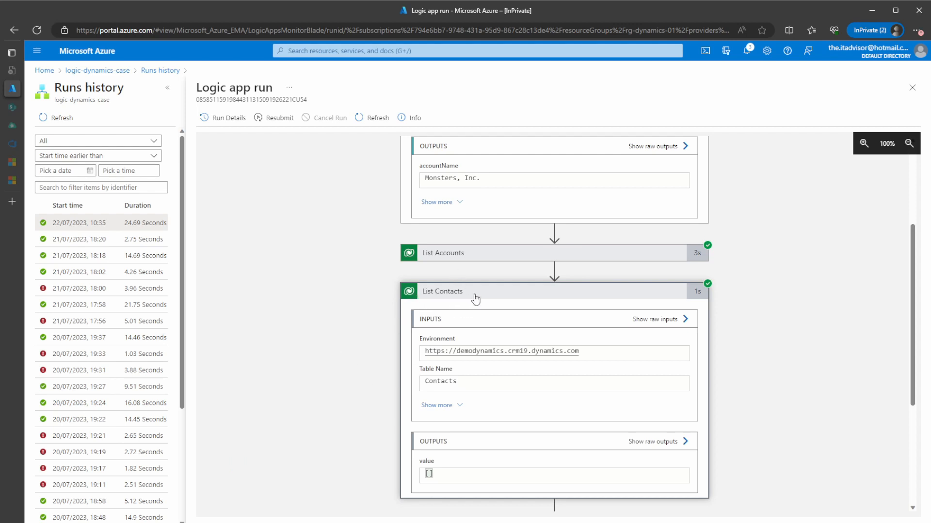
{"action": "left_click", "coordinate": [436, 406]}
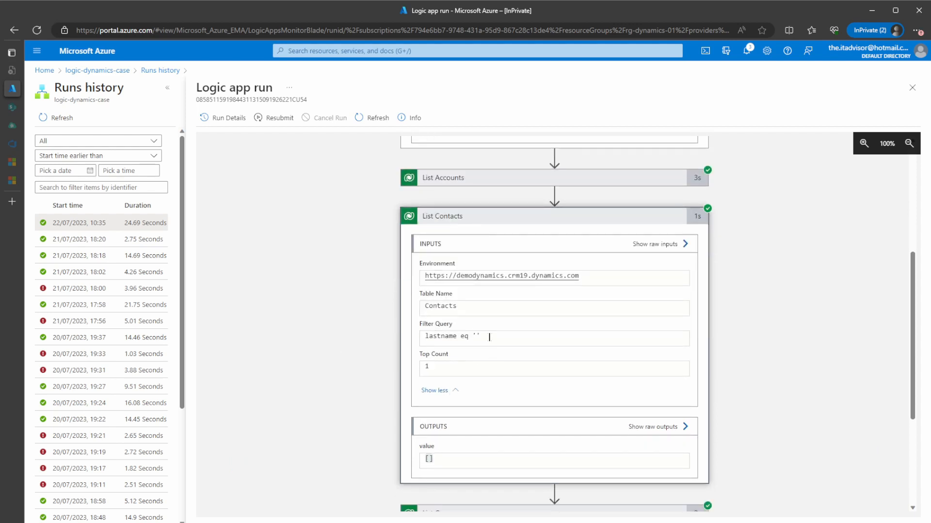
Check the List Contacts filter query against its output value and collapse the action
{"action": "left_click_drag", "start_coordinate": [484, 338], "coordinate": [420, 341]}
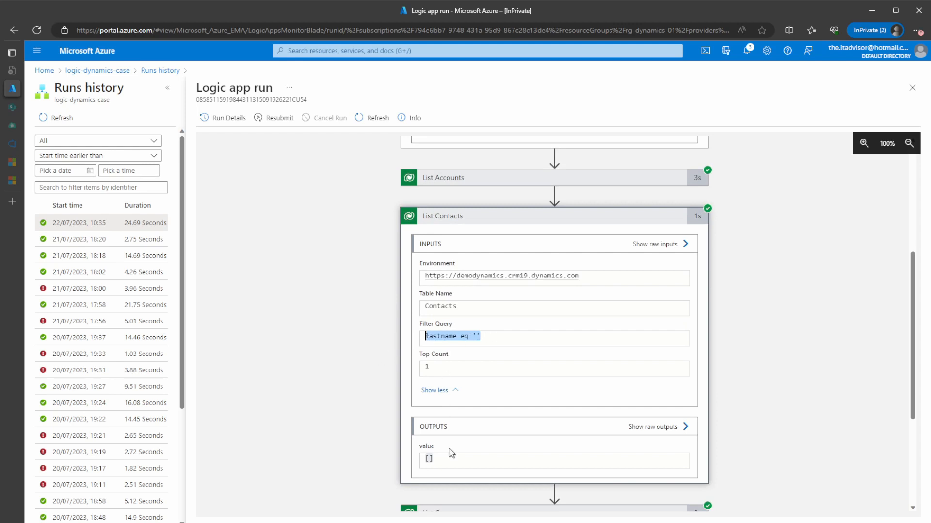
{"action": "left_click", "coordinate": [429, 459]}
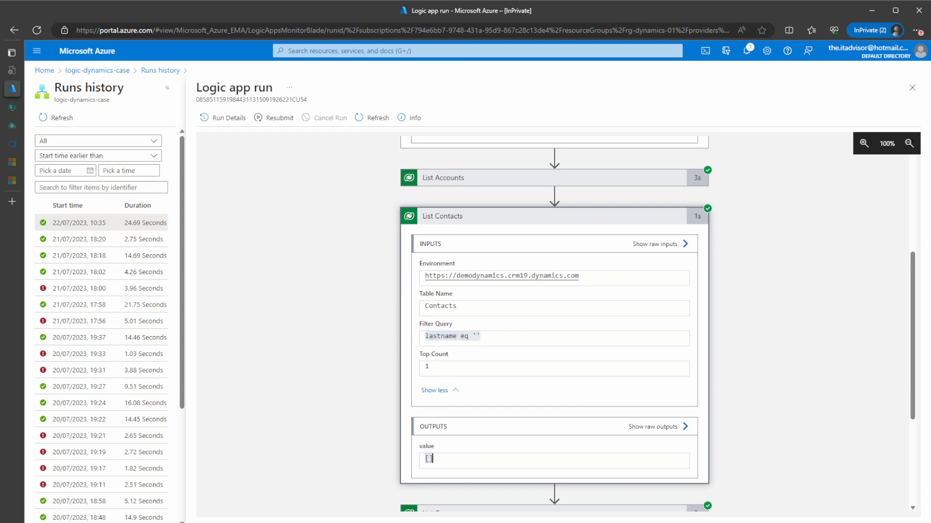
{"action": "left_click", "coordinate": [466, 222]}
Expand the List Cases action and reveal its additional inputs to check the filter rows against the output value
{"action": "left_click", "coordinate": [423, 334]}
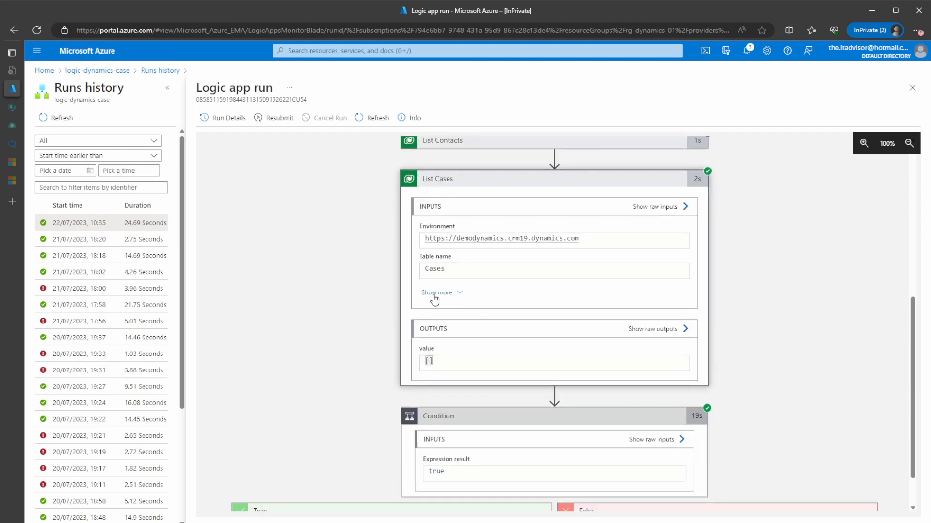
{"action": "left_click", "coordinate": [435, 293]}
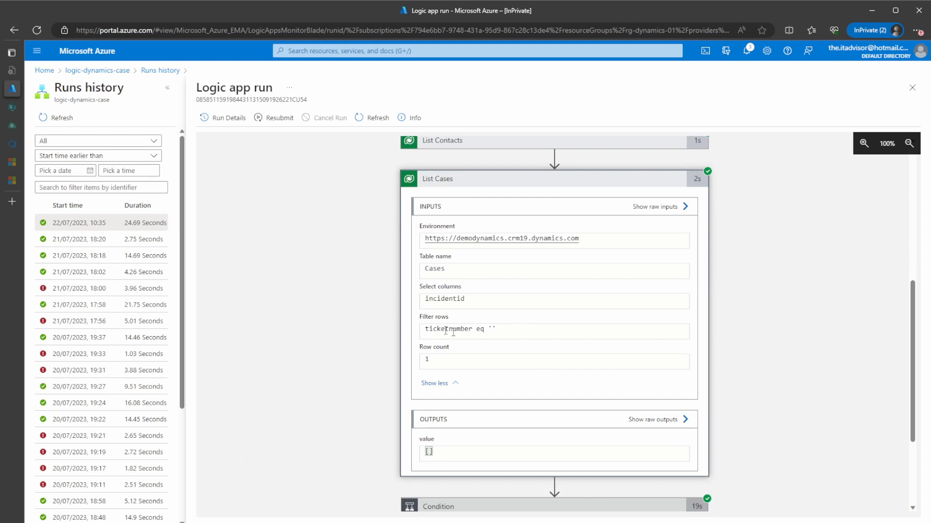
{"action": "scroll", "coordinate": [449, 382], "scroll_direction": "down", "scroll_amount": 2}
{"action": "left_click_drag", "start_coordinate": [450, 376], "coordinate": [403, 380]}
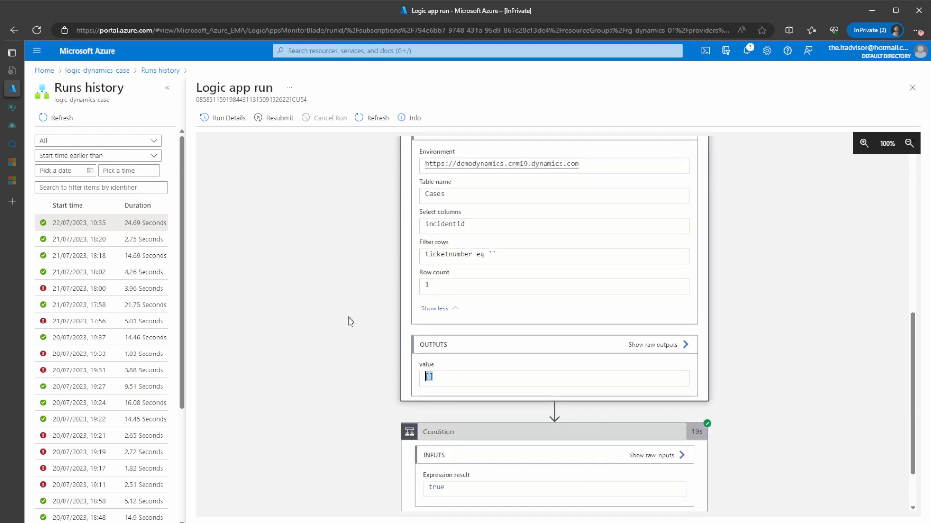
{"action": "scroll", "coordinate": [349, 319], "scroll_direction": "down", "scroll_amount": 2}
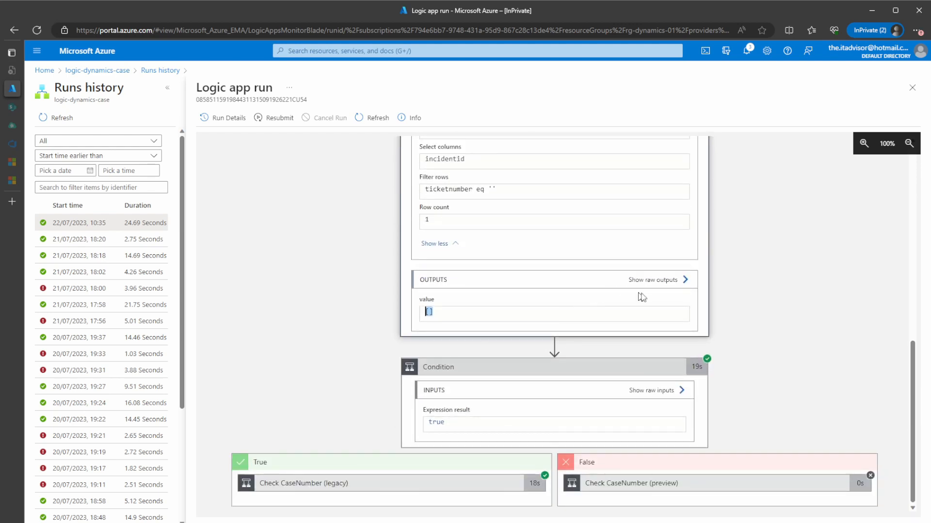
{"action": "scroll", "coordinate": [640, 297], "scroll_direction": "up", "scroll_amount": 3}
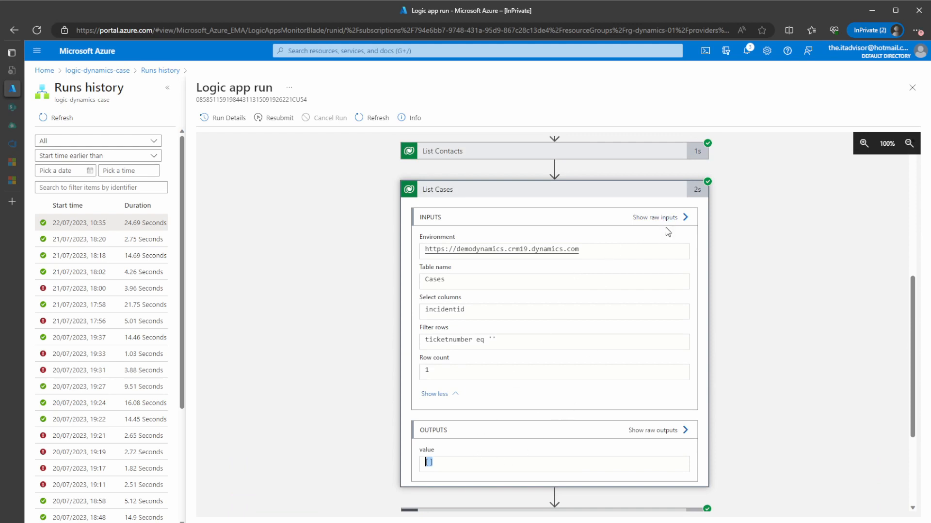
Examine the body and value array in the raw outputs of the List Cases action, and return to the run
{"action": "left_click", "coordinate": [658, 430]}
{"action": "scroll", "coordinate": [322, 249], "scroll_direction": "down", "scroll_amount": 3}
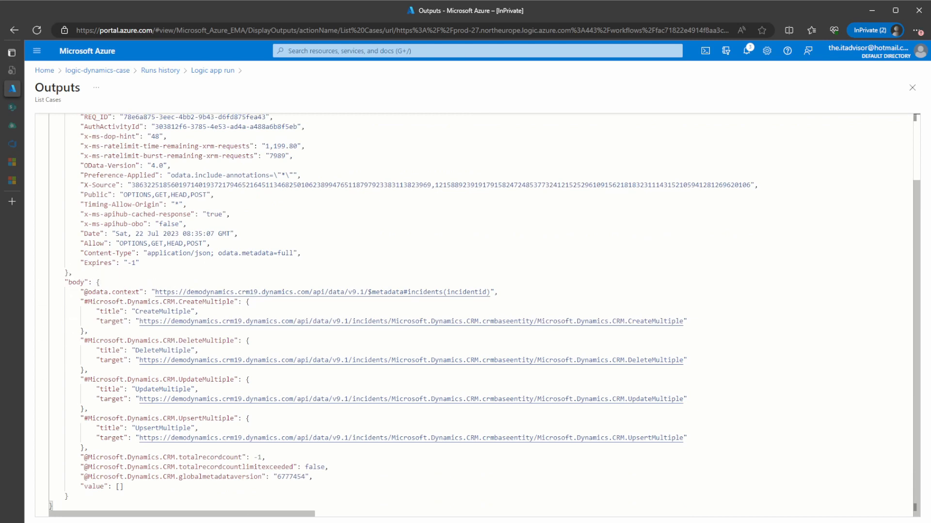
{"action": "left_click_drag", "start_coordinate": [97, 282], "coordinate": [90, 493]}
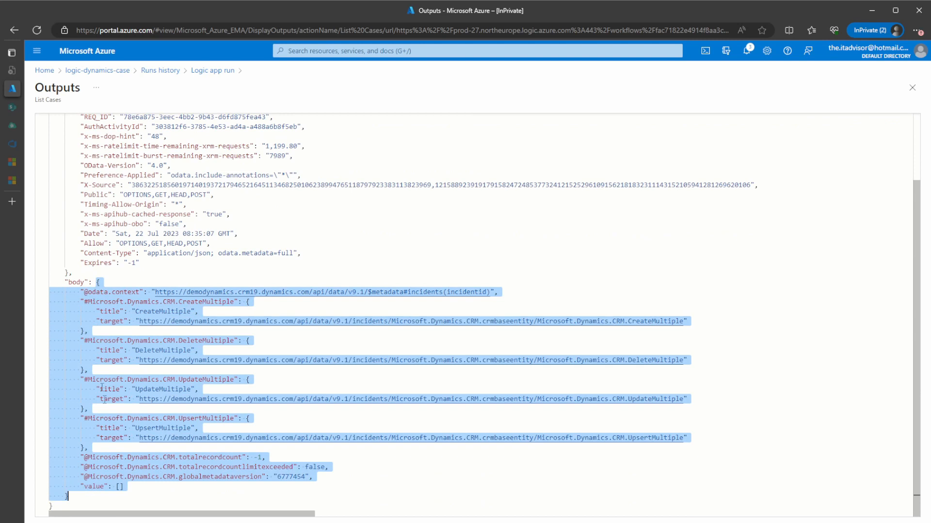
{"action": "left_click", "coordinate": [92, 293]}
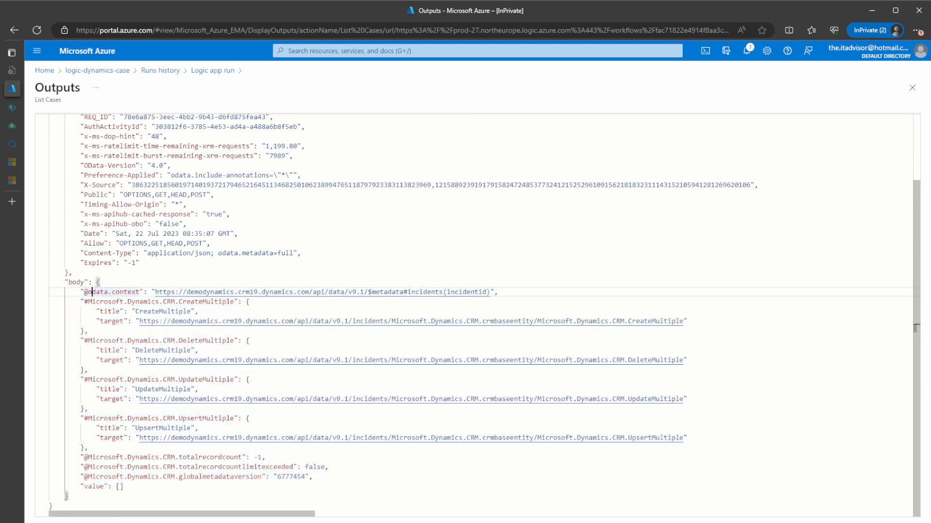
{"action": "left_click_drag", "start_coordinate": [124, 487], "coordinate": [81, 486]}
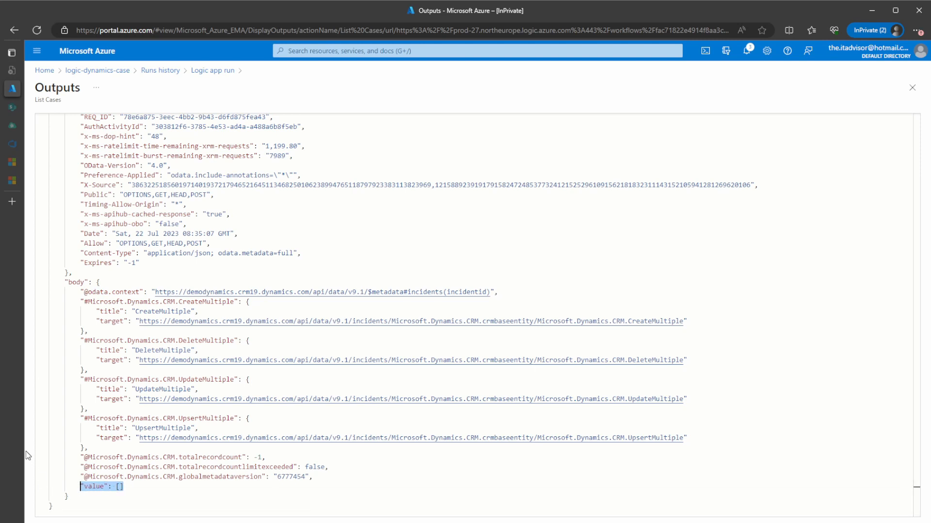
{"action": "left_click", "coordinate": [123, 487]}
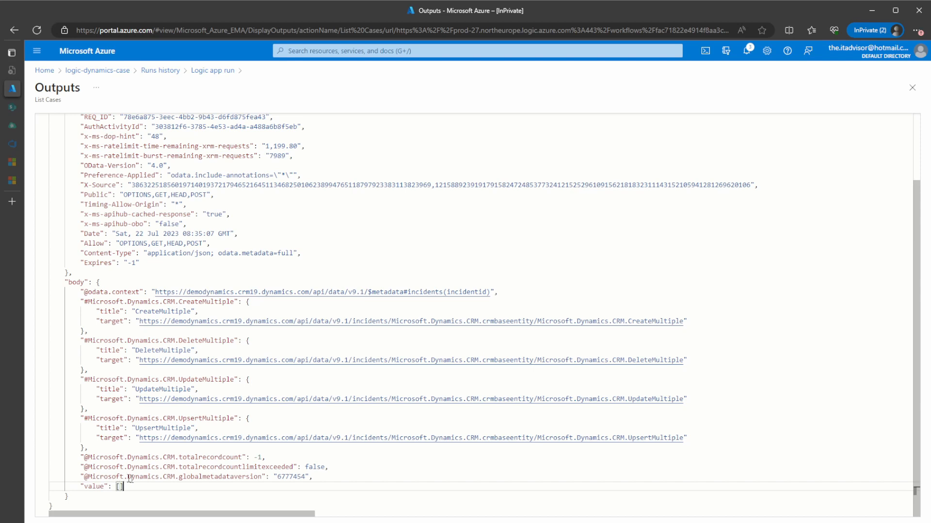
{"action": "left_click_drag", "start_coordinate": [124, 487], "coordinate": [112, 486]}
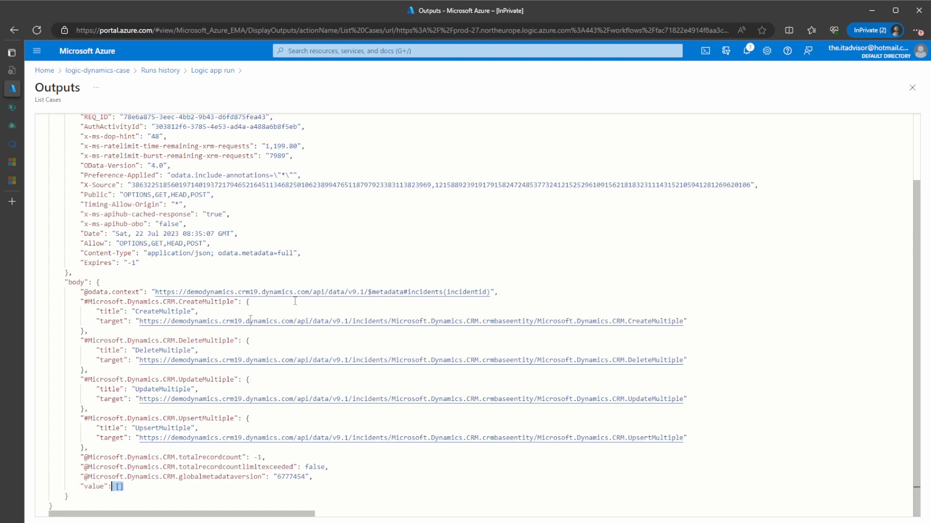
{"action": "left_click", "coordinate": [912, 88]}
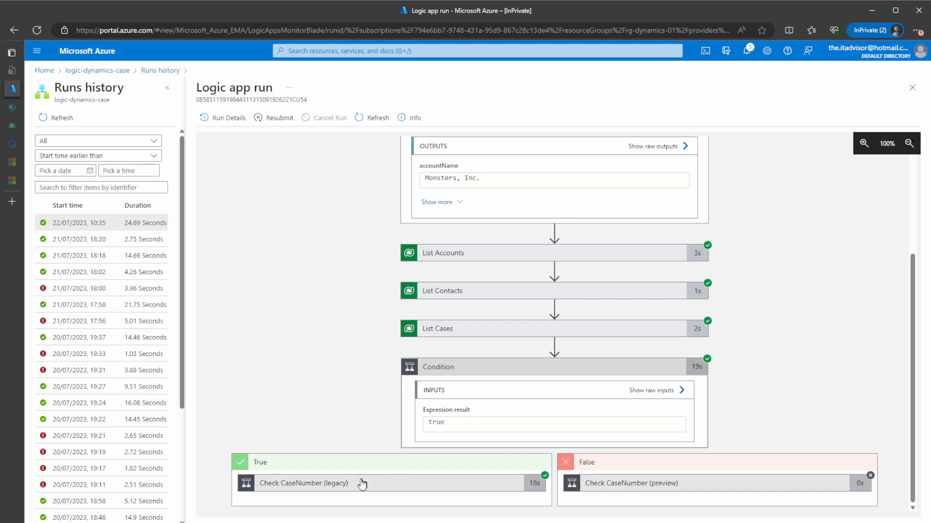
Expand the Check CaseNumber (legacy) condition and its Add Case (legacy) action to review the case inputs and outputs
{"action": "left_click", "coordinate": [348, 485]}
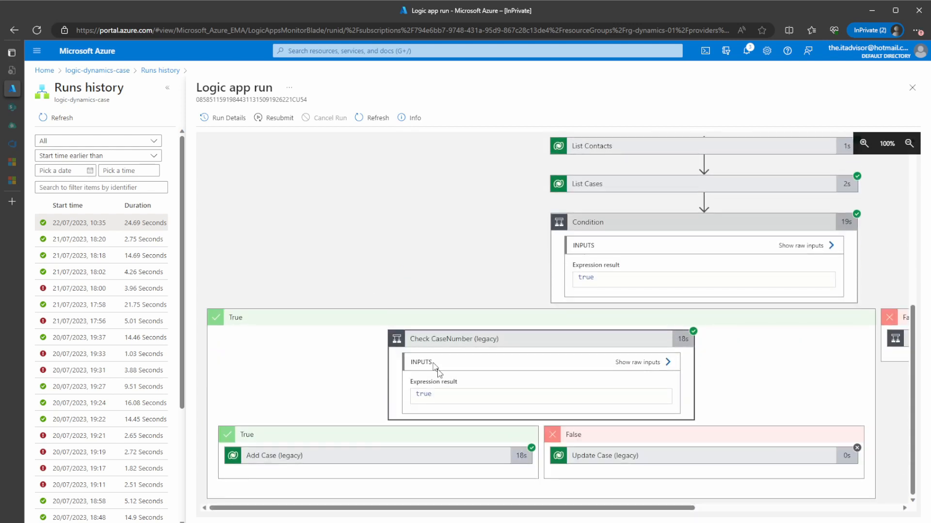
{"action": "left_click", "coordinate": [363, 456]}
{"action": "scroll", "coordinate": [324, 314], "scroll_direction": "down", "scroll_amount": 2}
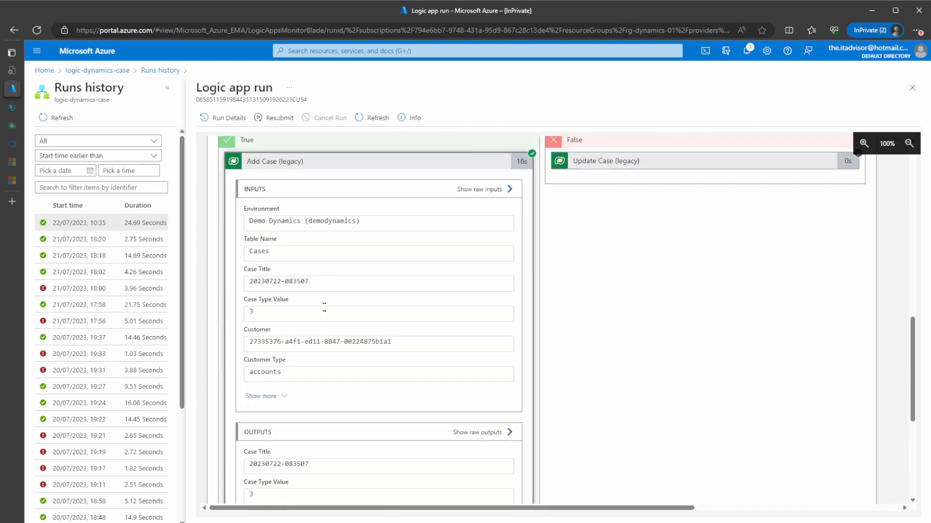
{"action": "scroll", "coordinate": [425, 289], "scroll_direction": "down", "scroll_amount": 4}
{"action": "scroll", "coordinate": [423, 287], "scroll_direction": "up", "scroll_amount": 7}
{"action": "scroll", "coordinate": [424, 288], "scroll_direction": "down", "scroll_amount": 1}
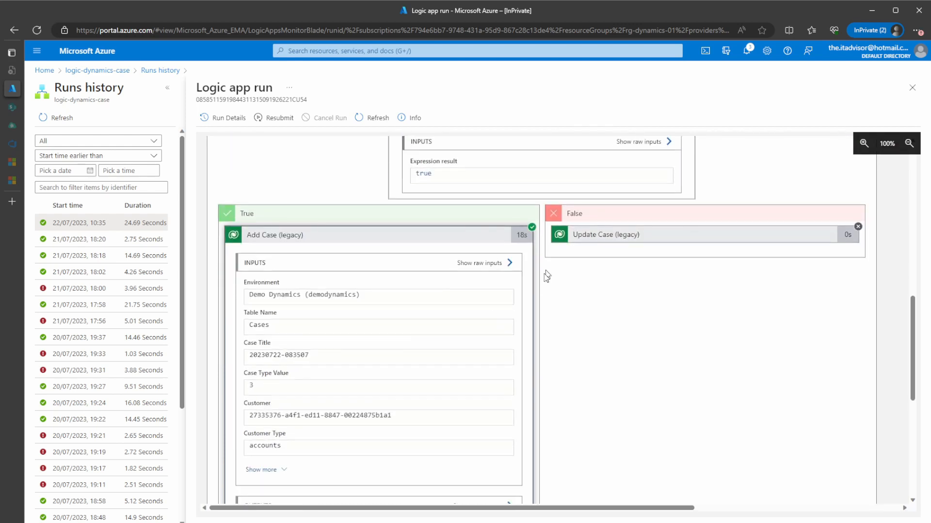
Examine the raw inputs of the Add Case (legacy) action, including the _customerid_value in the body, and close them
{"action": "left_click", "coordinate": [483, 264]}
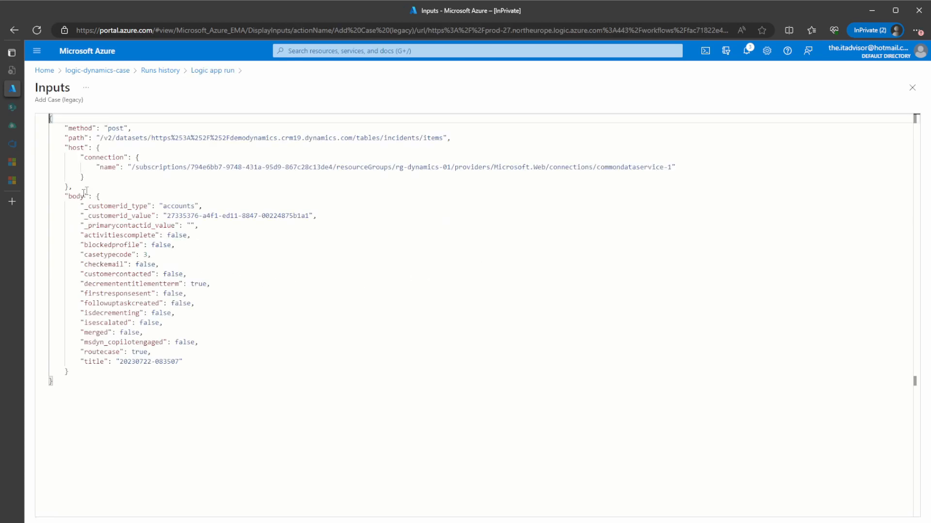
{"action": "left_click_drag", "start_coordinate": [97, 196], "coordinate": [94, 371]}
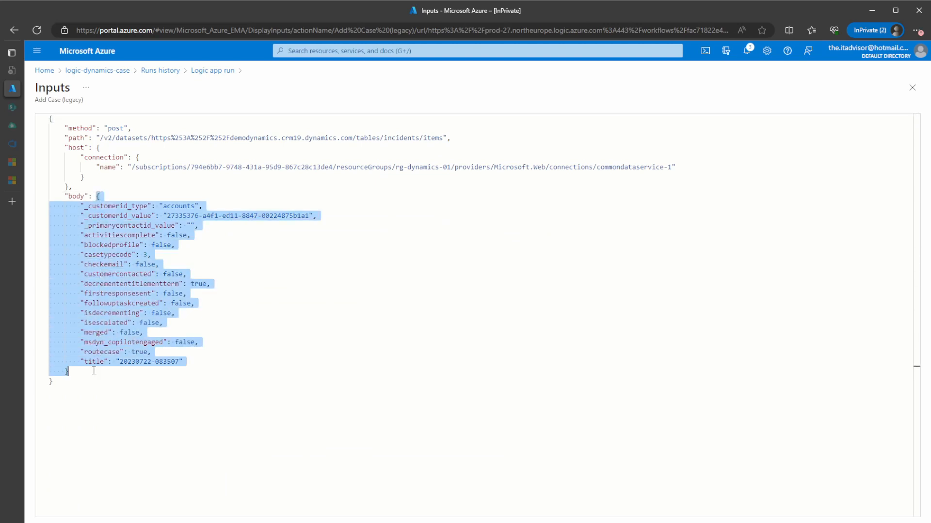
{"action": "left_click", "coordinate": [185, 274]}
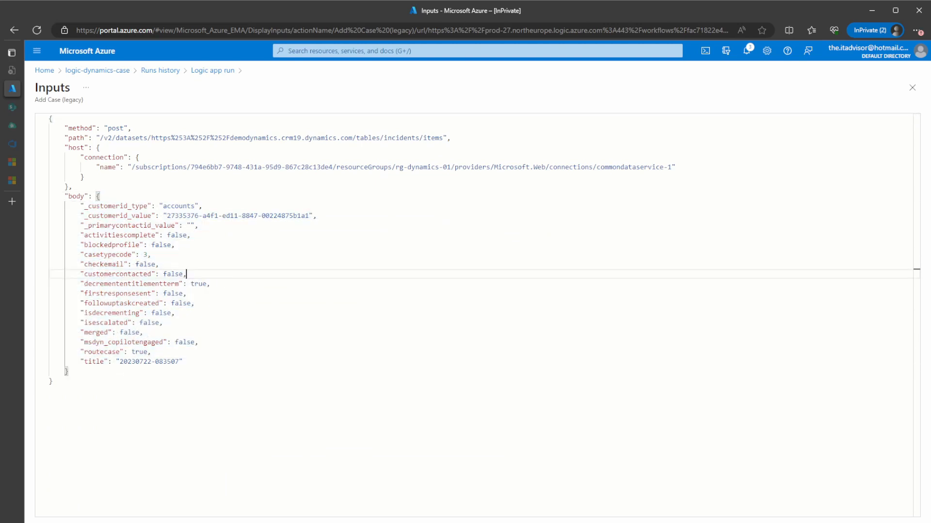
{"action": "left_click_drag", "start_coordinate": [81, 216], "coordinate": [317, 215]}
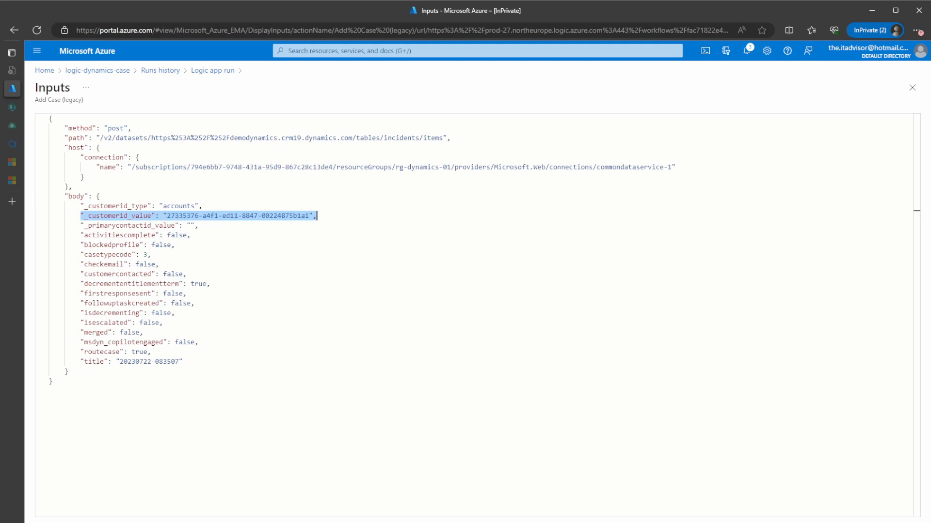
{"action": "left_click", "coordinate": [167, 216]}
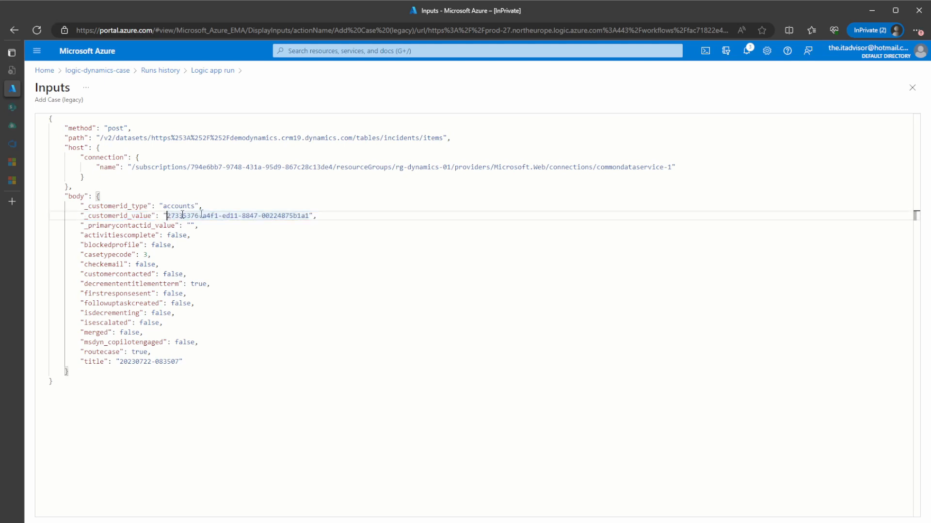
{"action": "left_click", "coordinate": [332, 221]}
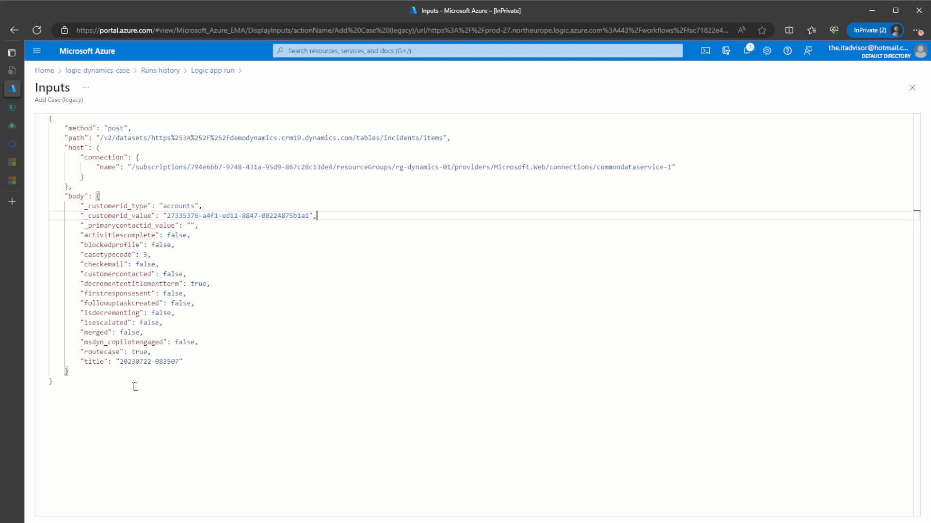
{"action": "left_click", "coordinate": [911, 87]}
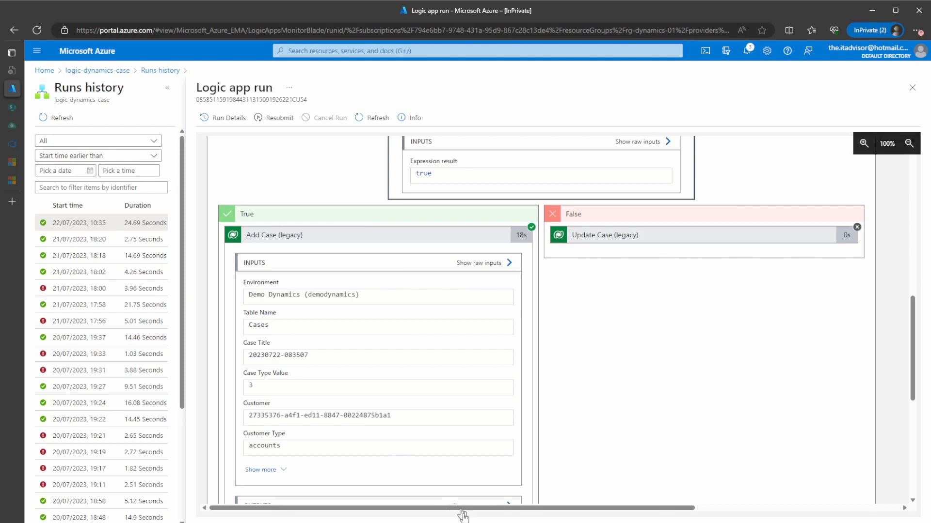
Reveal the additional outputs of the Add Case (legacy) action and copy the Case Number value
{"action": "scroll", "coordinate": [436, 330], "scroll_direction": "down", "scroll_amount": 5}
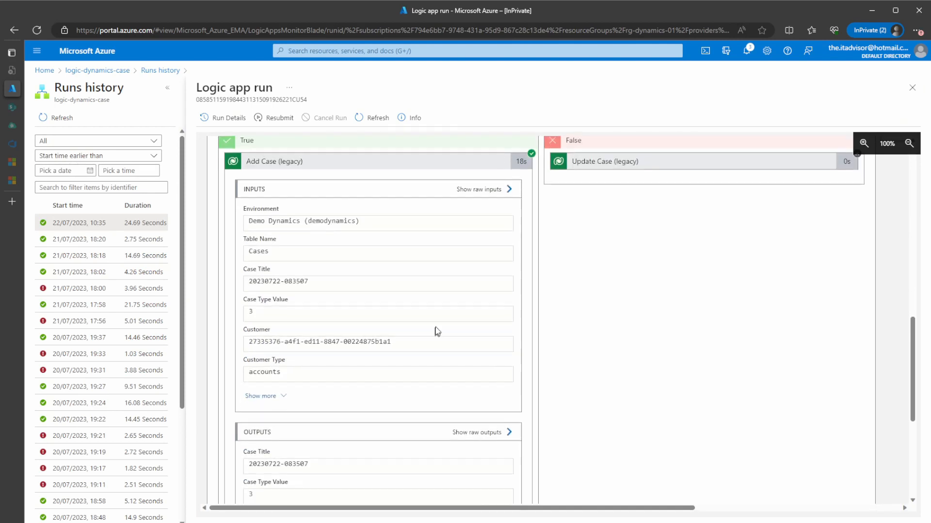
{"action": "scroll", "coordinate": [436, 329], "scroll_direction": "down", "scroll_amount": 2}
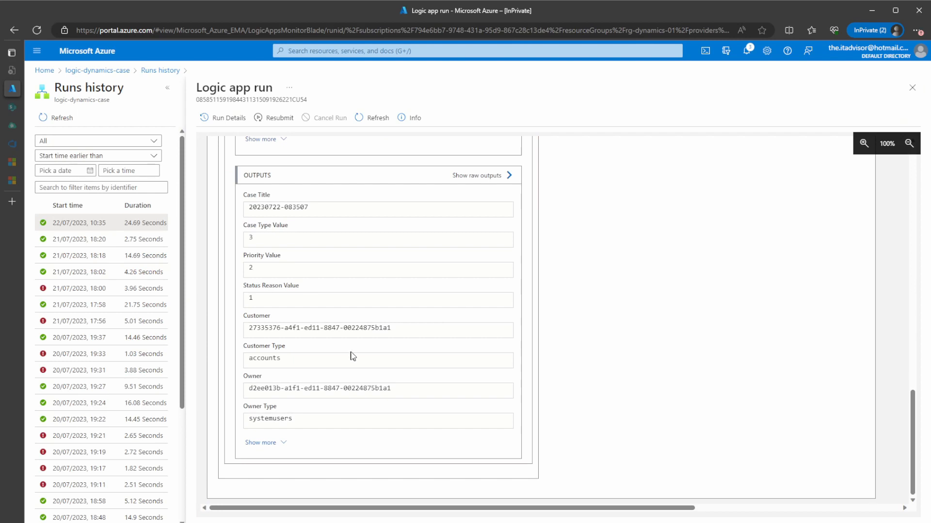
{"action": "left_click", "coordinate": [263, 442]}
{"action": "scroll", "coordinate": [344, 337], "scroll_direction": "down", "scroll_amount": 4}
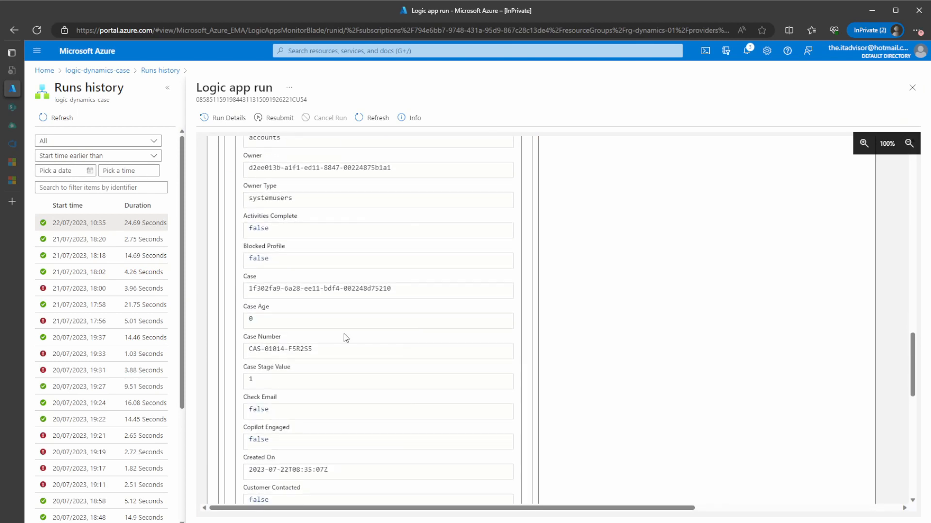
{"action": "left_click_drag", "start_coordinate": [315, 349], "coordinate": [248, 349]}
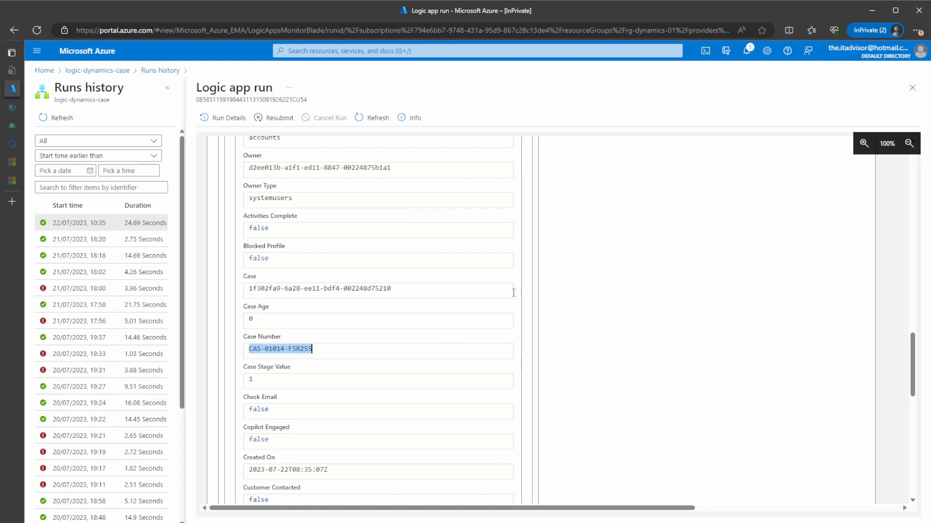
Return to the logic-dynamics-case overview and run it with a JSON payload of caseNumber set to the new case's number and accountName "Monsters, Inc."
{"action": "scroll", "coordinate": [422, 344], "scroll_direction": "up", "scroll_amount": 15}
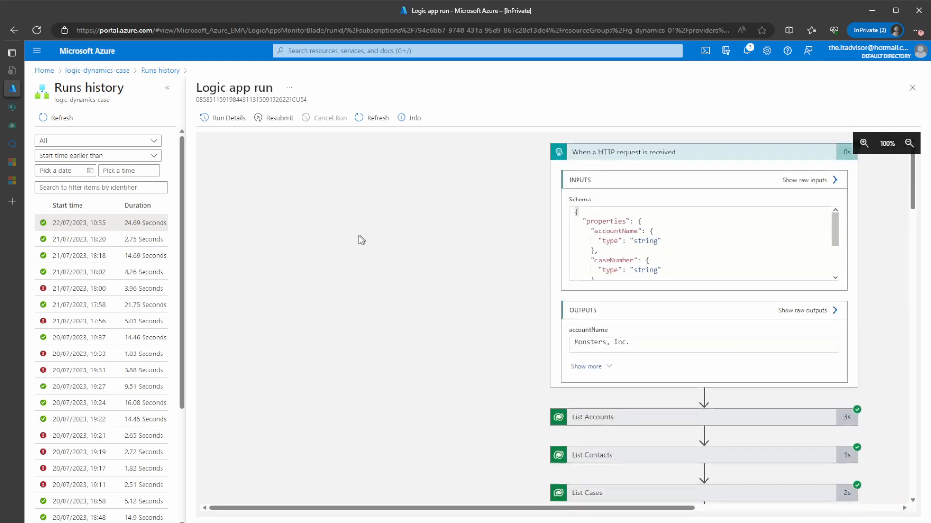
{"action": "left_click", "coordinate": [98, 71]}
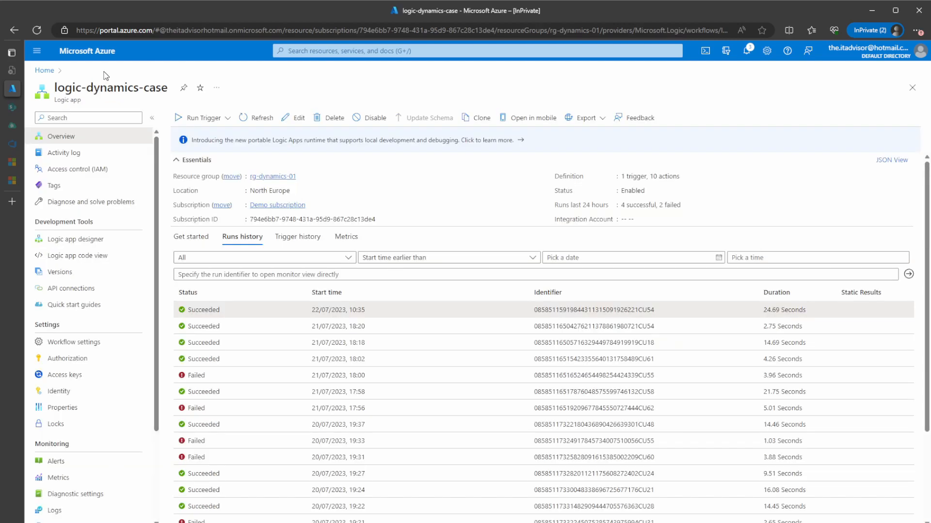
{"action": "left_click", "coordinate": [215, 118]}
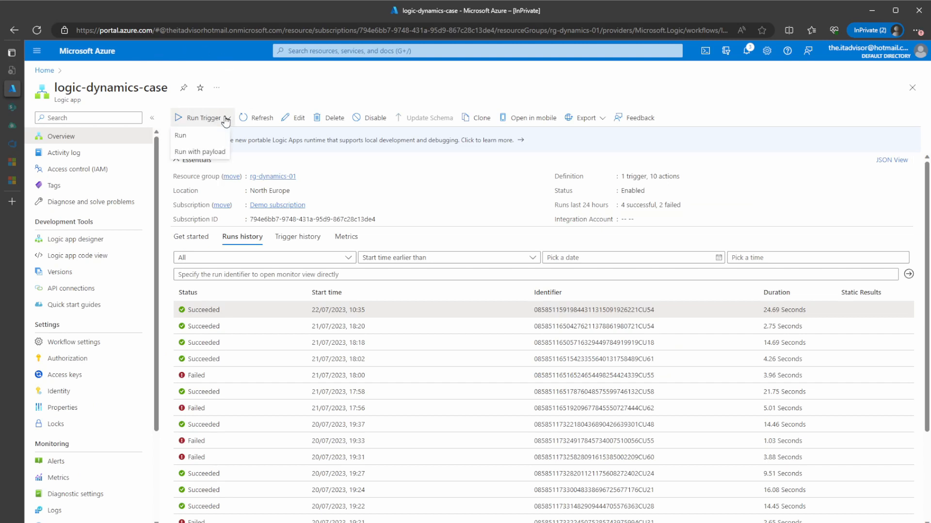
{"action": "left_click", "coordinate": [210, 153]}
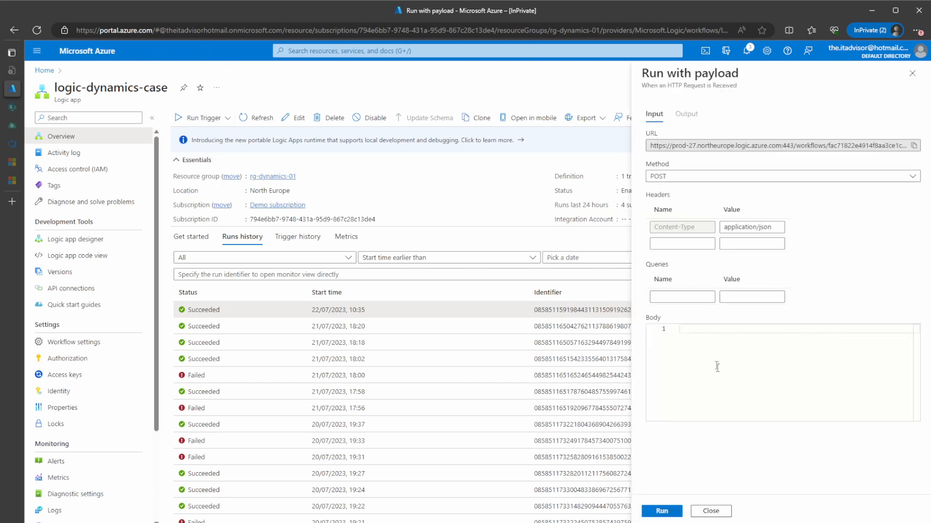
{"action": "type", "text": "{     \"caseNumber\": \"CAS-01014-F5R2S5\",     \"accountName\": \"Monsters, Inc.\" }"}
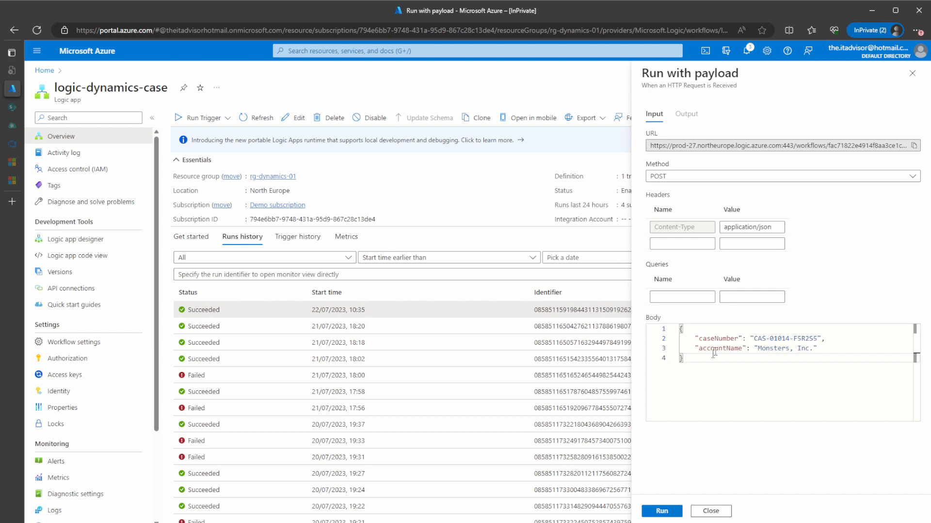
{"action": "left_click", "coordinate": [710, 339]}
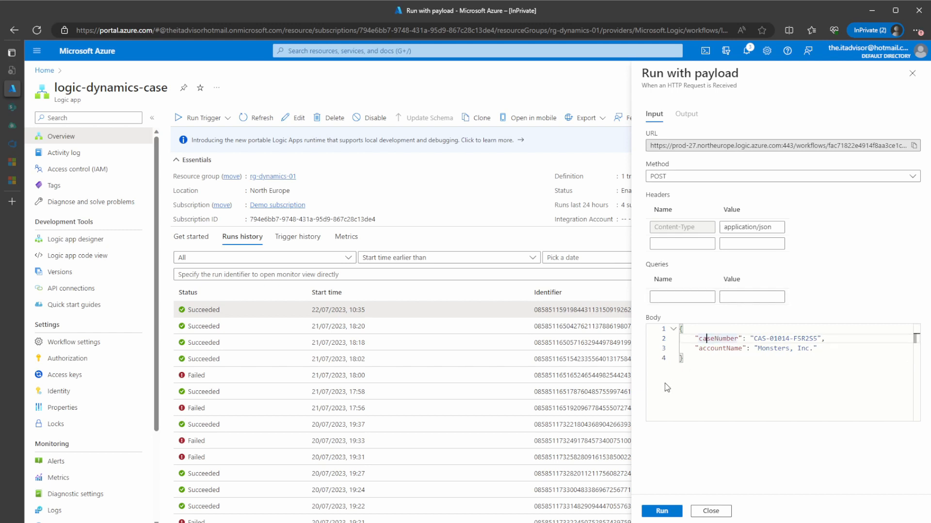
{"action": "double_click", "coordinate": [784, 338]}
{"action": "key", "text": "End"}
{"action": "left_click", "coordinate": [659, 513]}
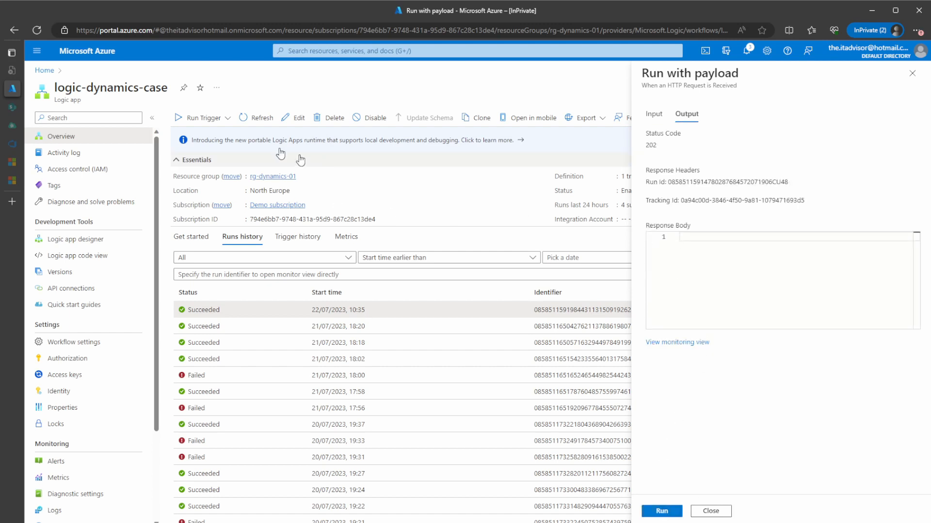
Open the newest run from the refreshed runs history and examine all List Cases inputs, including the Filter rows query
{"action": "left_click", "coordinate": [243, 118]}
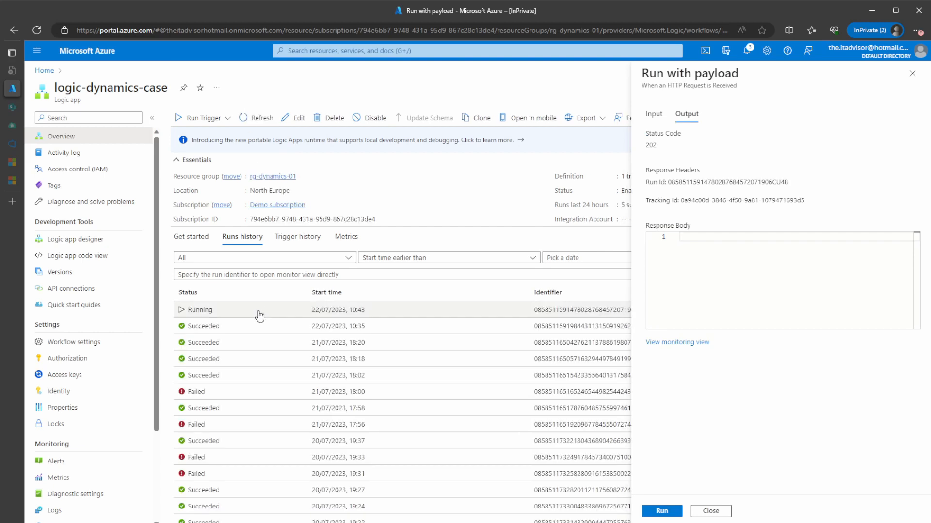
{"action": "left_click", "coordinate": [257, 312]}
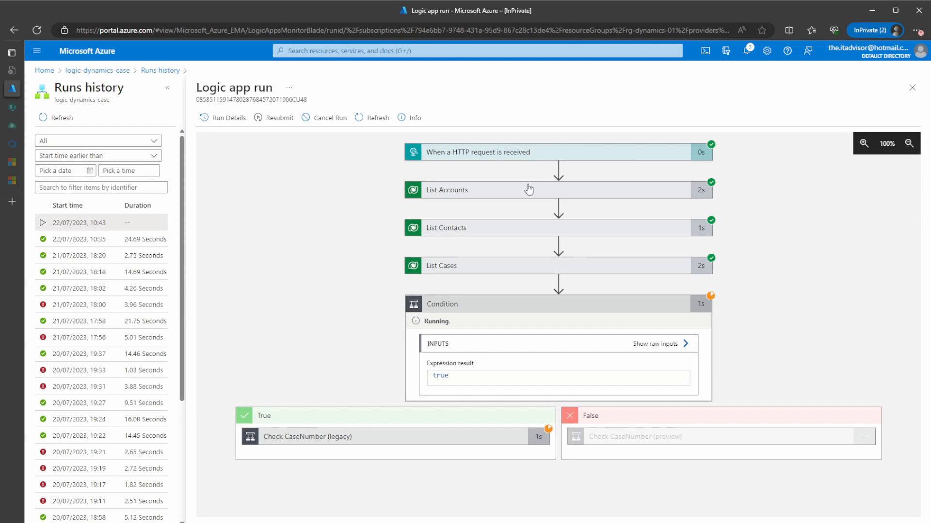
{"action": "left_click", "coordinate": [480, 267]}
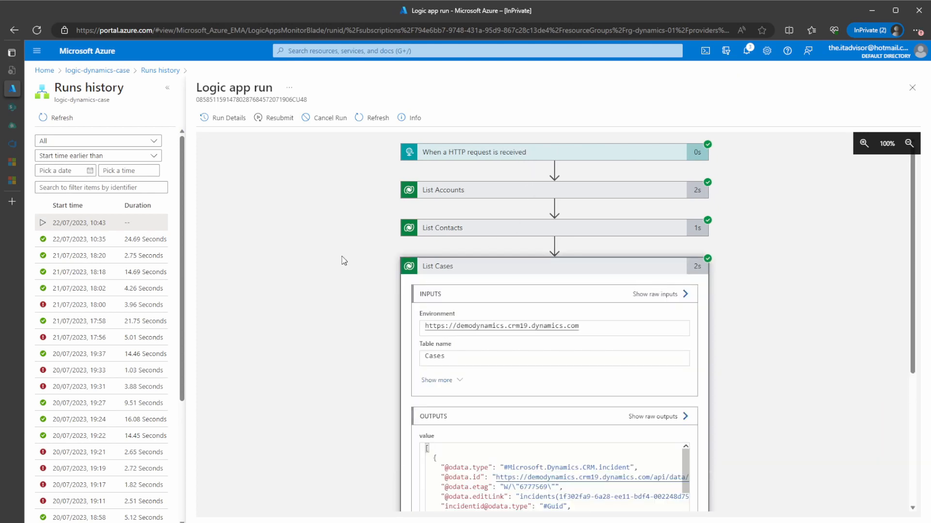
{"action": "scroll", "coordinate": [341, 261], "scroll_direction": "down", "scroll_amount": 3}
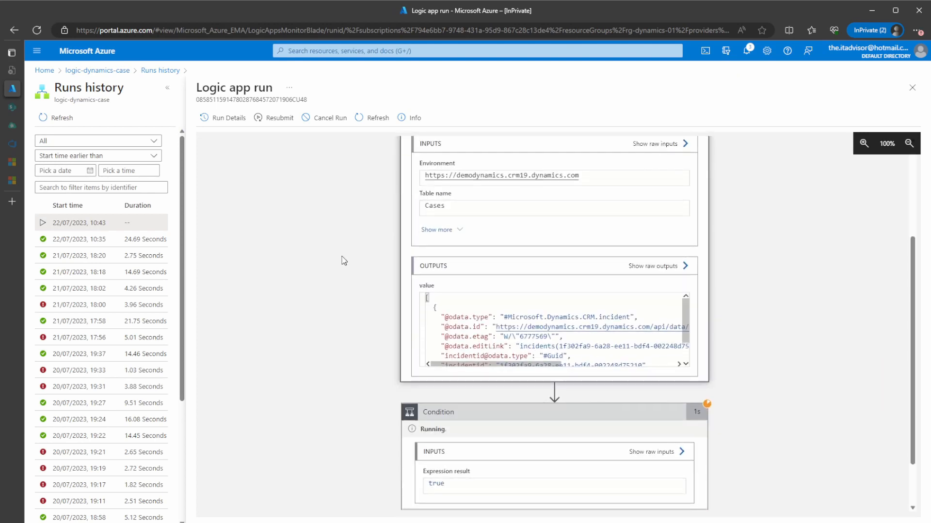
{"action": "left_click", "coordinate": [444, 230]}
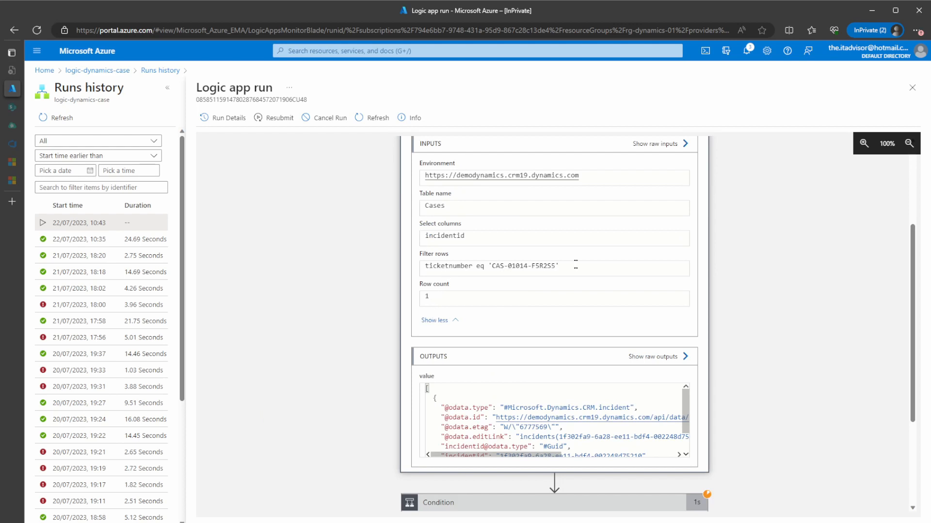
{"action": "left_click_drag", "start_coordinate": [575, 264], "coordinate": [411, 270]}
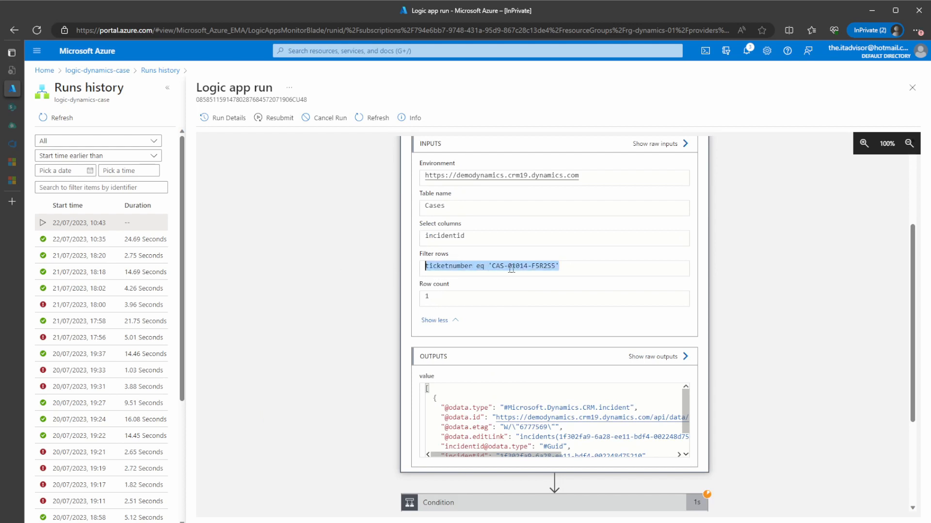
Examine the List Cases raw outputs down to the value array with the matching incident, and close them
{"action": "scroll", "coordinate": [492, 293], "scroll_direction": "down", "scroll_amount": 3}
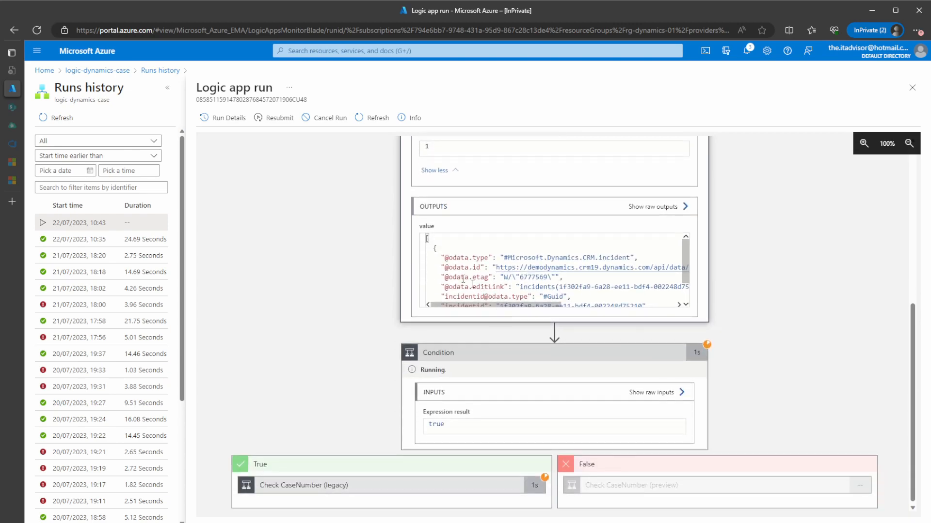
{"action": "scroll", "coordinate": [419, 288], "scroll_direction": "down", "scroll_amount": 2}
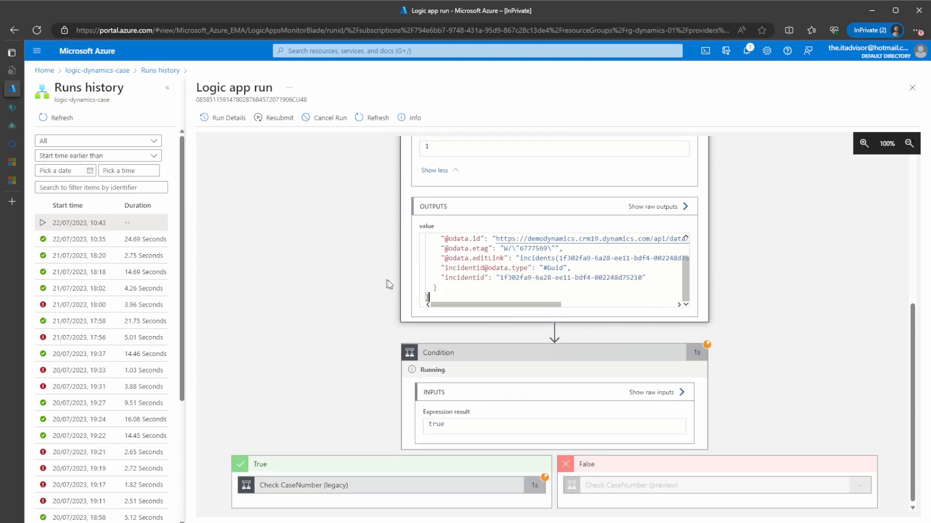
{"action": "left_click", "coordinate": [652, 207]}
{"action": "scroll", "coordinate": [319, 220], "scroll_direction": "down", "scroll_amount": 4}
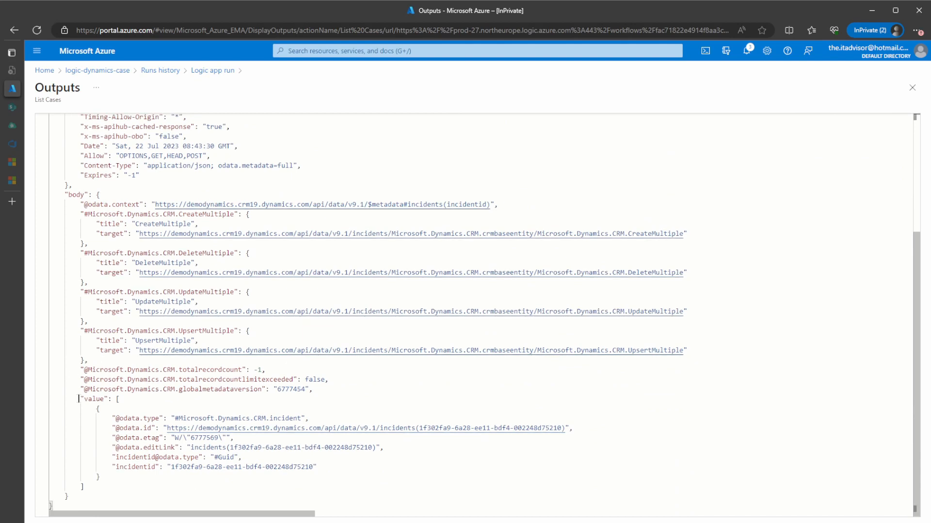
{"action": "left_click_drag", "start_coordinate": [79, 398], "coordinate": [83, 487]}
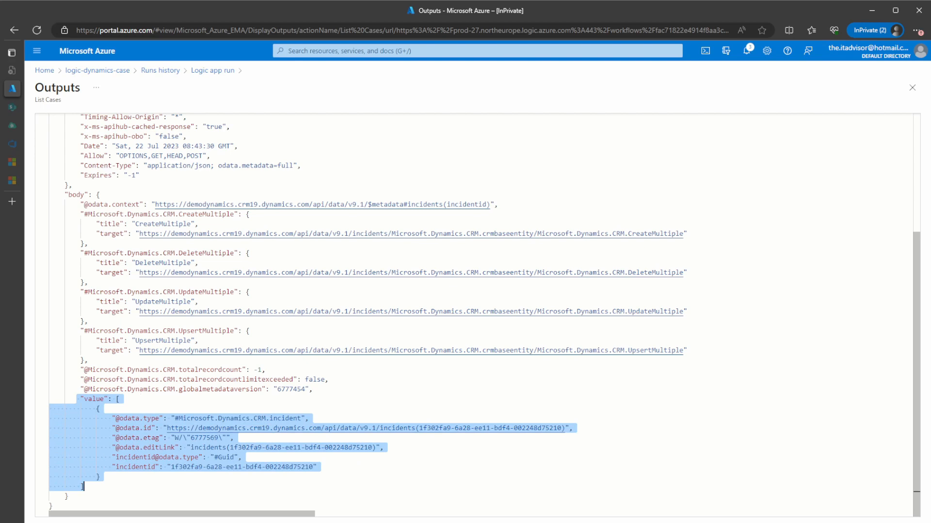
{"action": "left_click", "coordinate": [912, 87]}
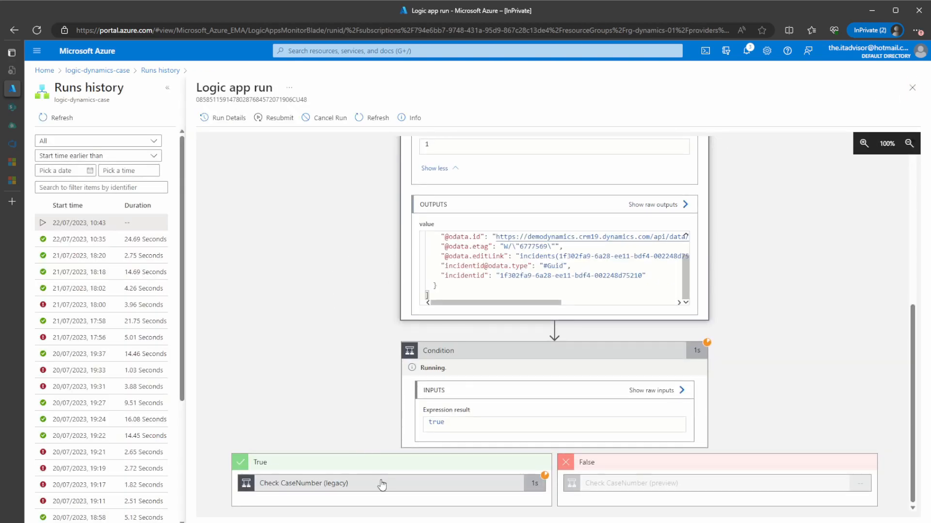
Refresh the run and expand Check CaseNumber (legacy) and its Update Case (legacy) action to review the case inputs and outputs
{"action": "left_click", "coordinate": [366, 119]}
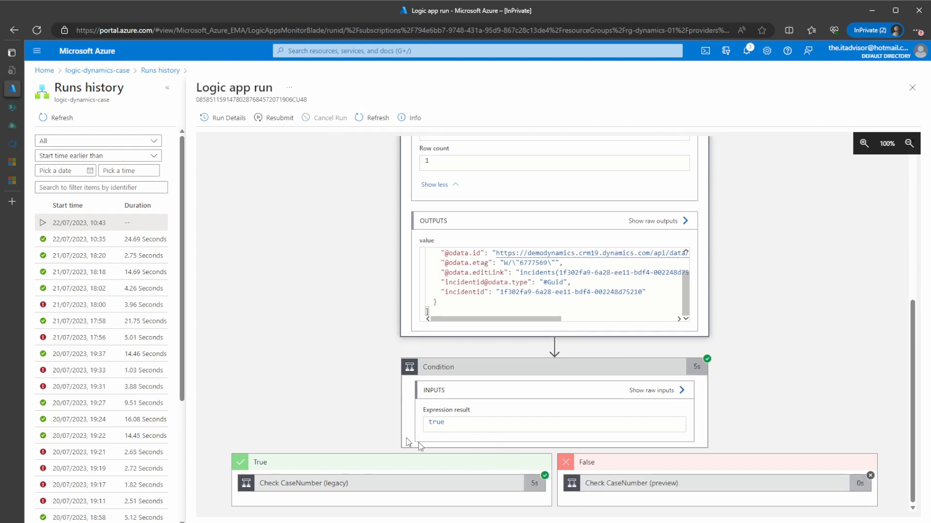
{"action": "left_click", "coordinate": [374, 489]}
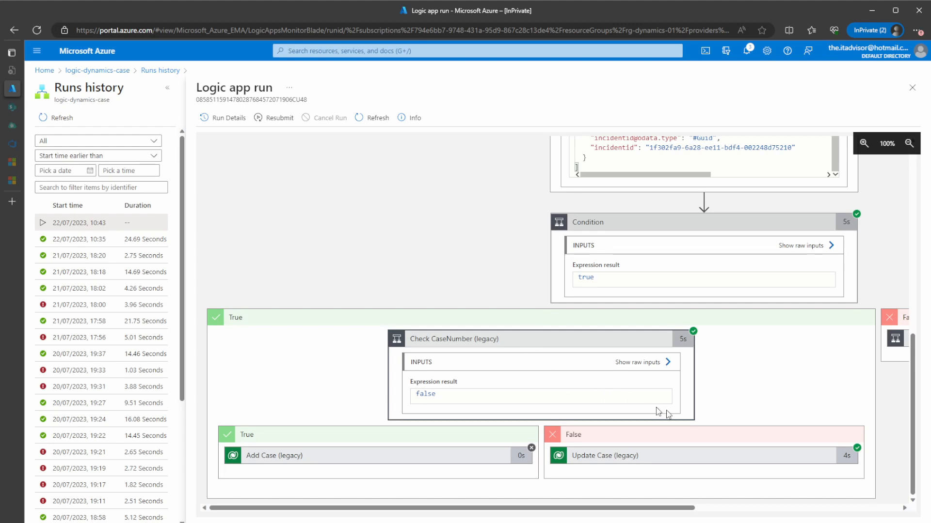
{"action": "left_click", "coordinate": [671, 458]}
{"action": "scroll", "coordinate": [731, 354], "scroll_direction": "down", "scroll_amount": 6}
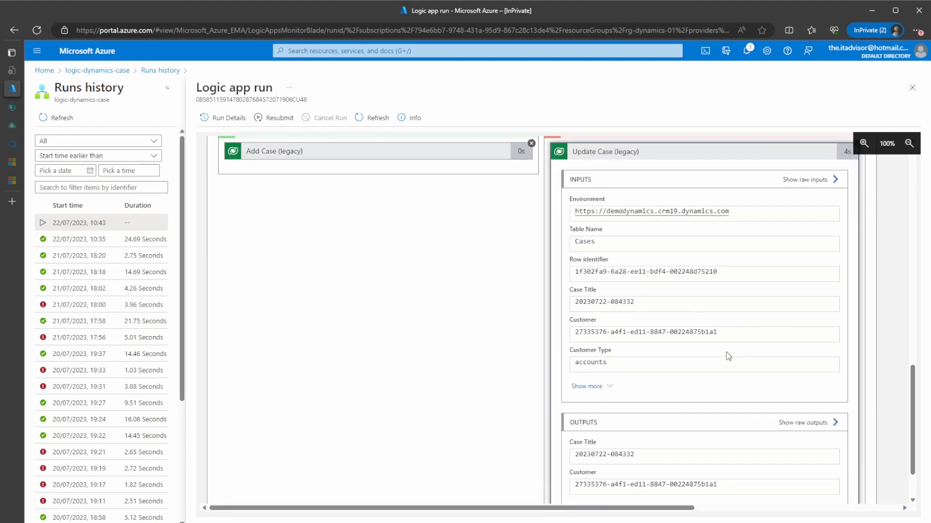
{"action": "scroll", "coordinate": [726, 351], "scroll_direction": "up", "scroll_amount": 3}
{"action": "scroll", "coordinate": [829, 291], "scroll_direction": "down", "scroll_amount": 2}
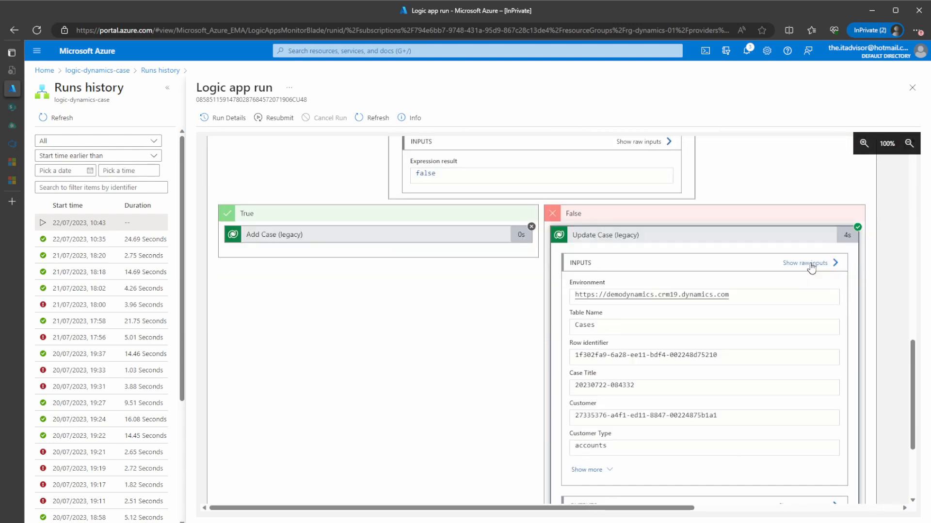
Examine the raw inputs of Update Case (legacy), including _customerid_value and _customerid_type in the body, and close them
{"action": "left_click", "coordinate": [811, 266]}
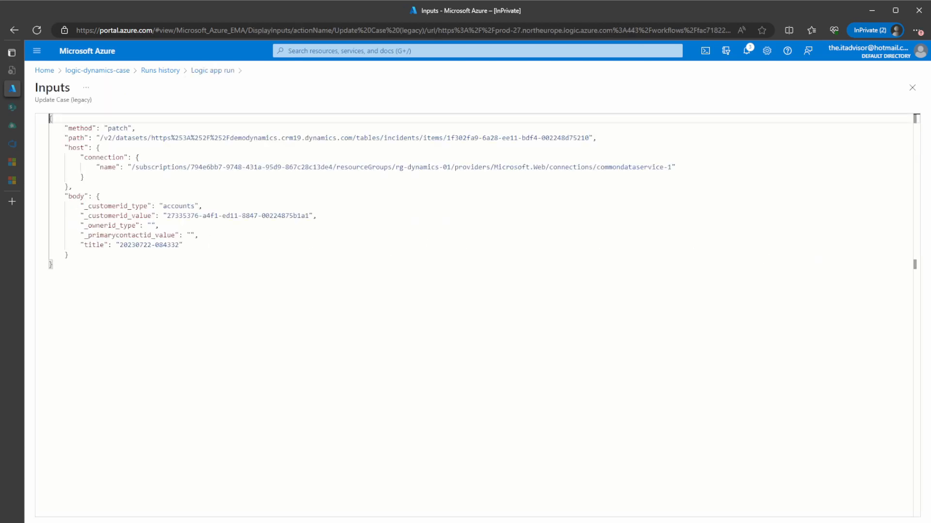
{"action": "left_click_drag", "start_coordinate": [329, 218], "coordinate": [87, 216]}
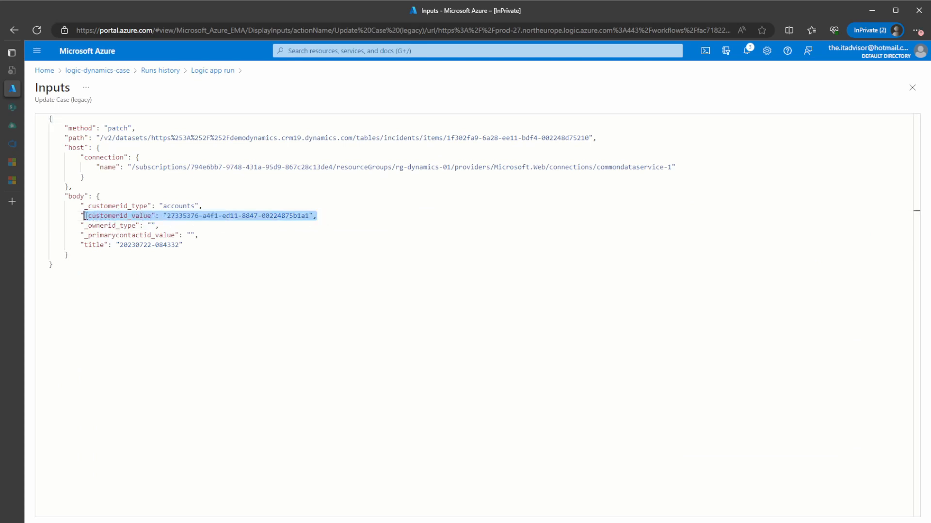
{"action": "left_click", "coordinate": [107, 206]}
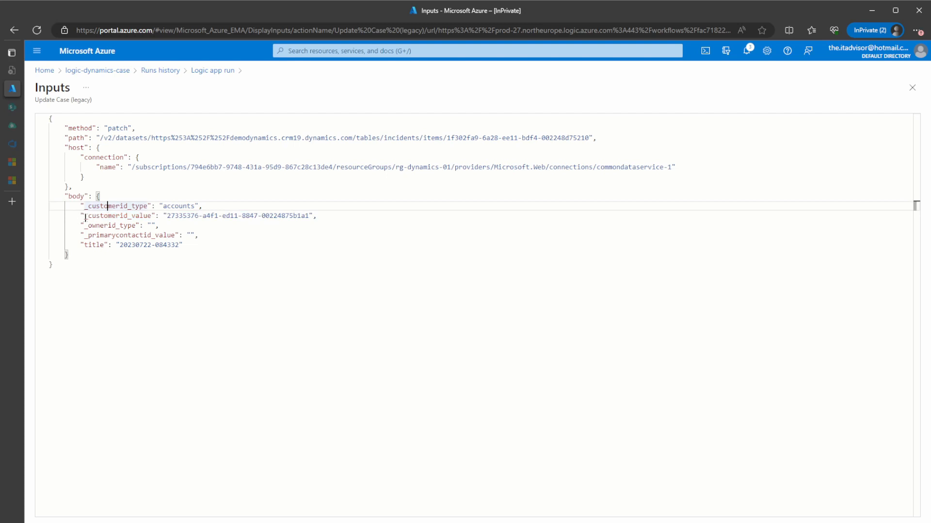
{"action": "left_click_drag", "start_coordinate": [85, 216], "coordinate": [187, 206]}
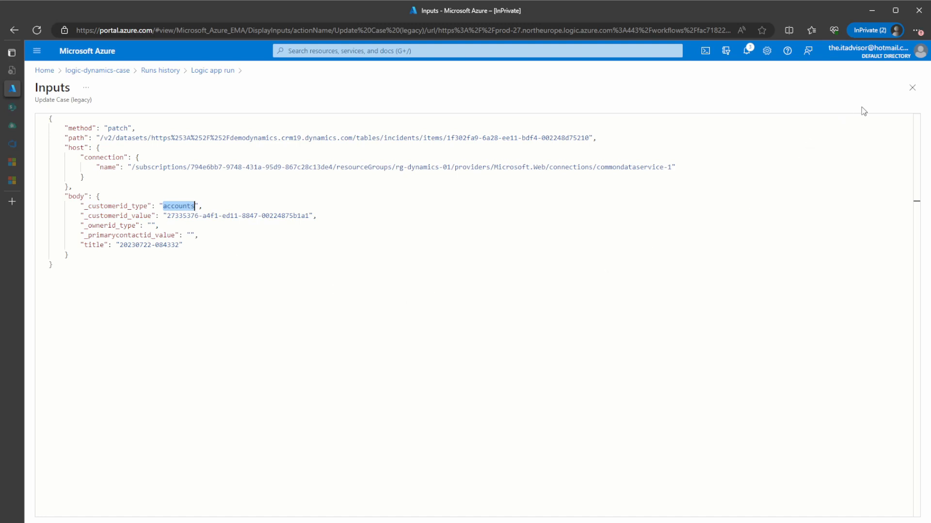
{"action": "left_click", "coordinate": [912, 87]}
Copy the request body from the raw outputs of the When a HTTP request is received trigger and return to the logic-dynamics-case overview
{"action": "scroll", "coordinate": [544, 325], "scroll_direction": "up", "scroll_amount": 5}
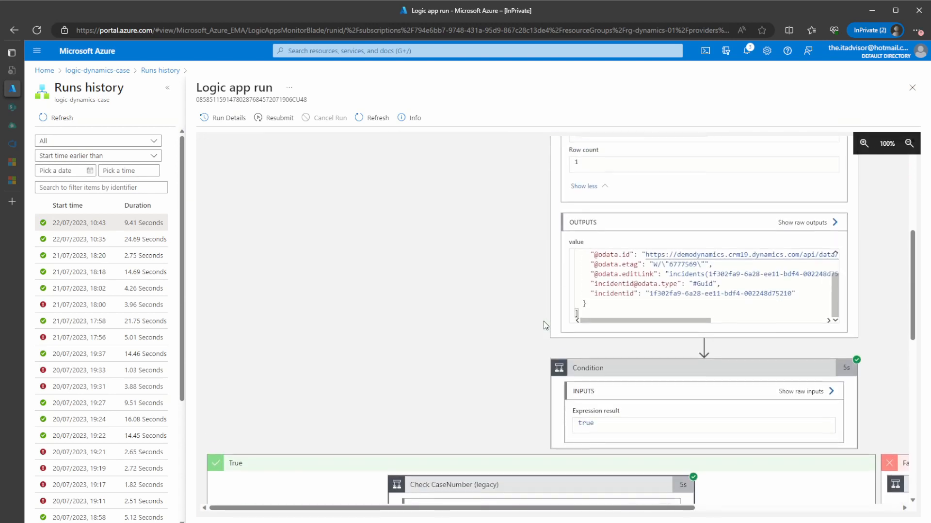
{"action": "scroll", "coordinate": [425, 240], "scroll_direction": "right", "scroll_amount": 5}
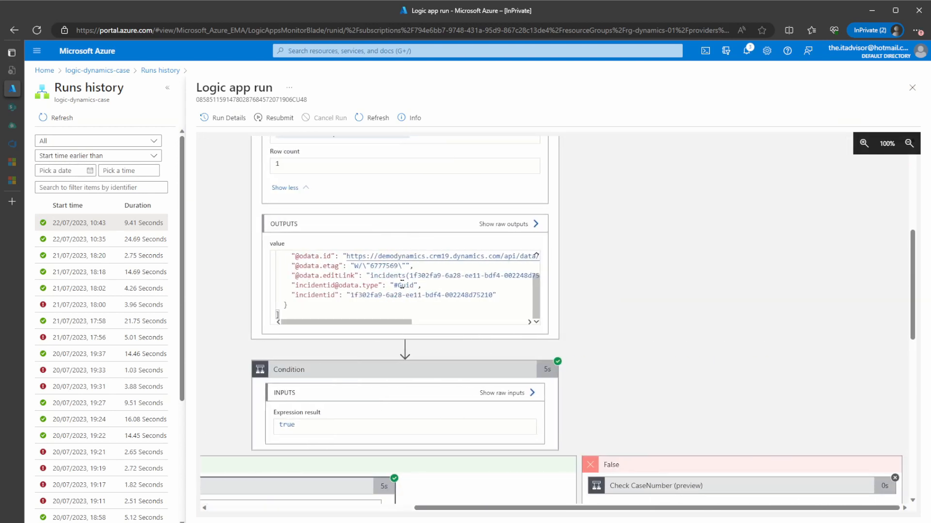
{"action": "scroll", "coordinate": [402, 284], "scroll_direction": "up", "scroll_amount": 5}
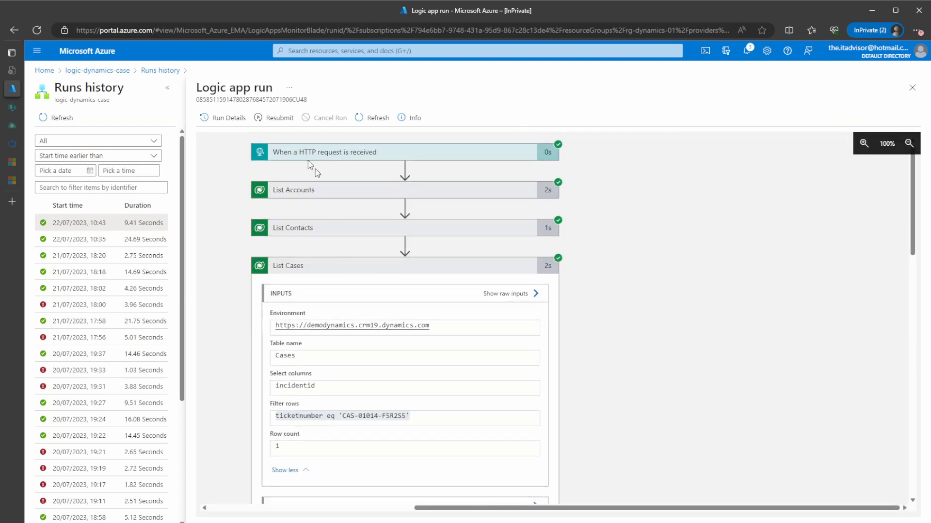
{"action": "left_click", "coordinate": [320, 158]}
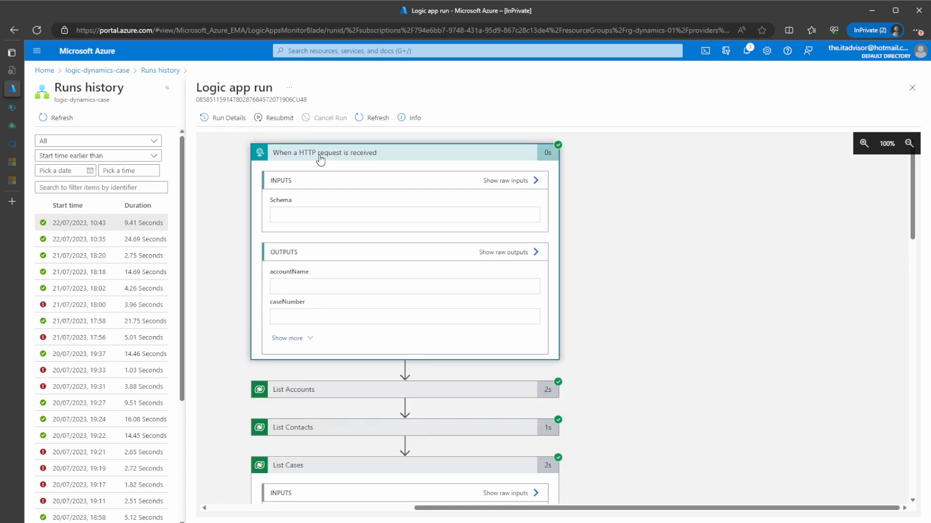
{"action": "left_click", "coordinate": [505, 311]}
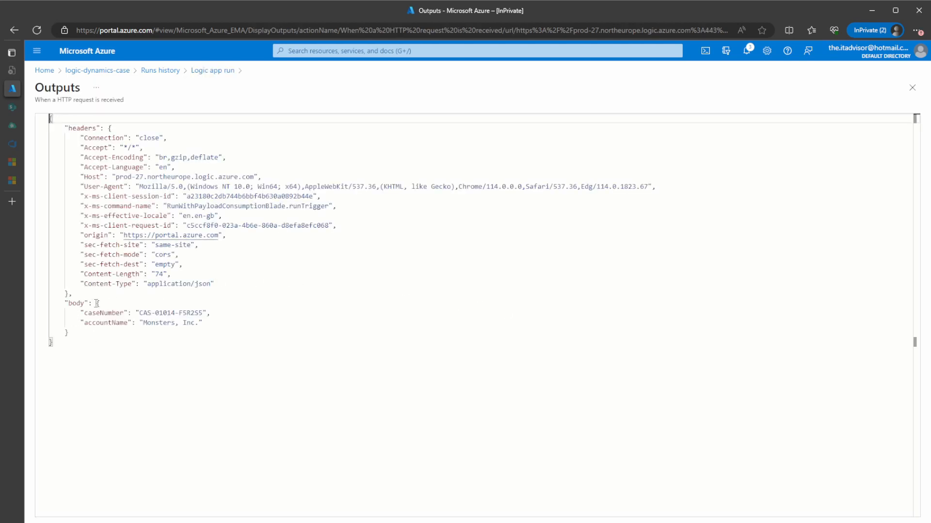
{"action": "left_click_drag", "start_coordinate": [97, 304], "coordinate": [68, 332]}
{"action": "key", "text": "ctrl+c"}
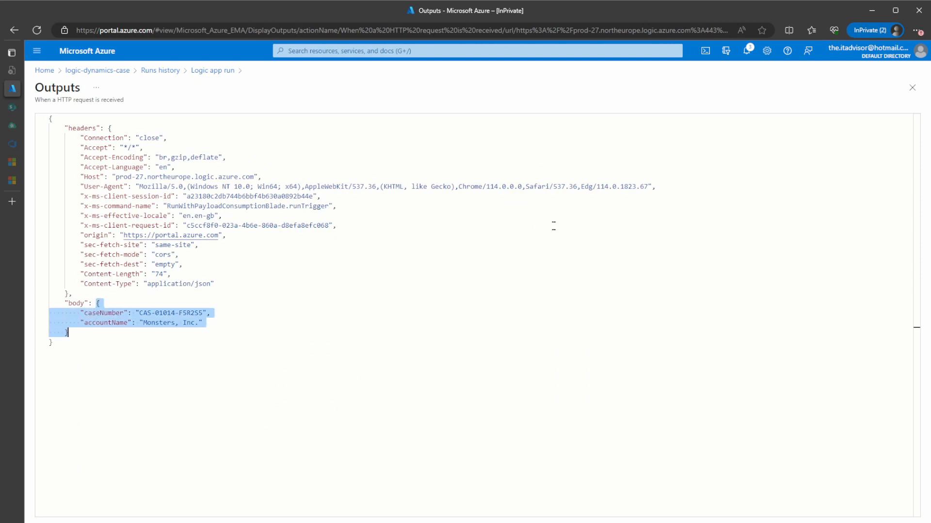
{"action": "left_click", "coordinate": [553, 226]}
{"action": "left_click", "coordinate": [912, 88]}
{"action": "scroll", "coordinate": [584, 324], "scroll_direction": "down", "scroll_amount": 5}
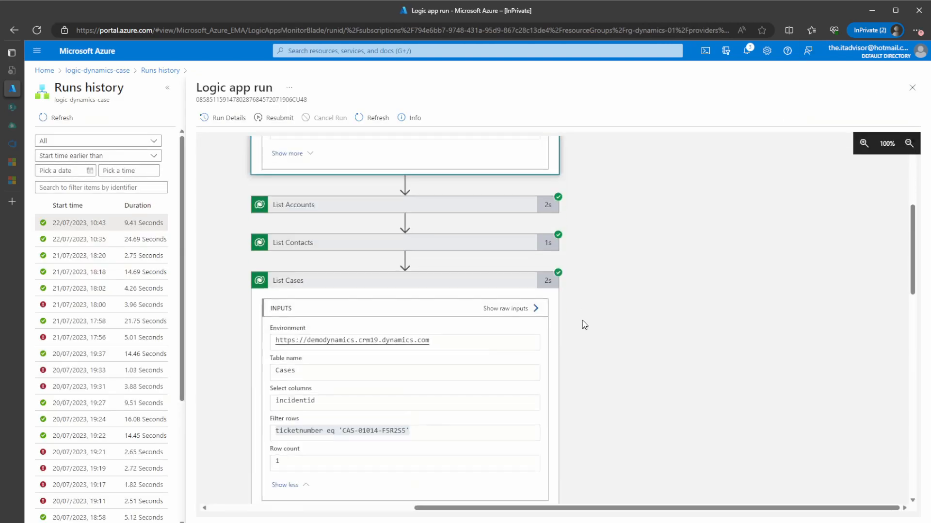
{"action": "scroll", "coordinate": [584, 324], "scroll_direction": "down", "scroll_amount": 8}
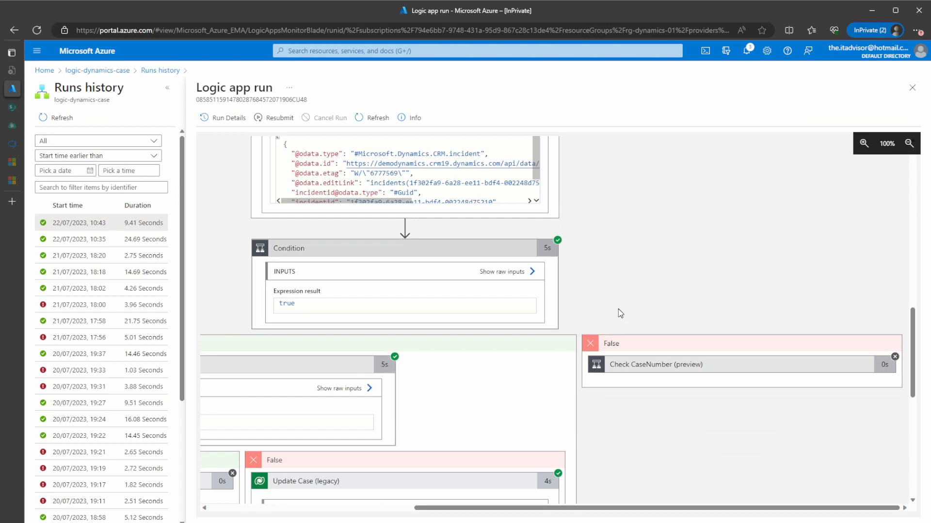
{"action": "left_click", "coordinate": [104, 70]}
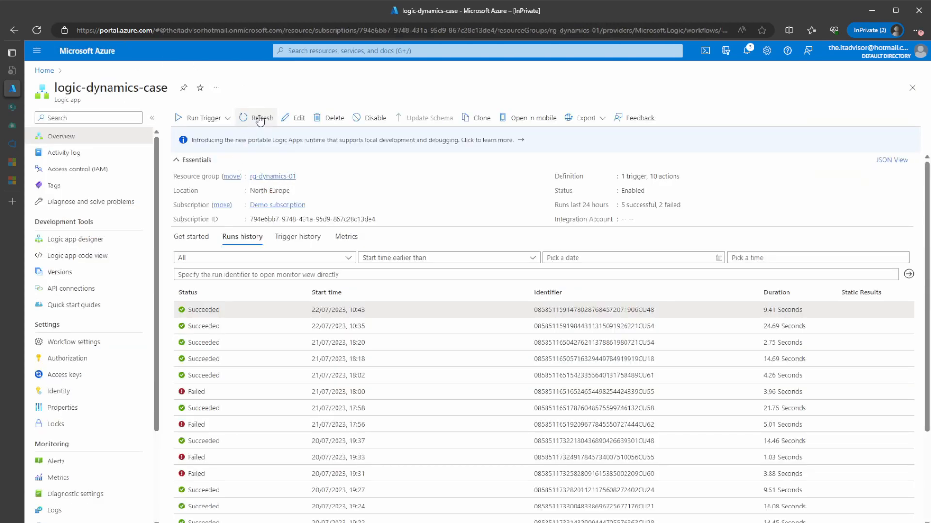
Prepare a run payload from the copied body, removing the caseNumber line and keeping only accountName "Monsters, Inc."
{"action": "left_click", "coordinate": [227, 118]}
{"action": "left_click", "coordinate": [201, 151]}
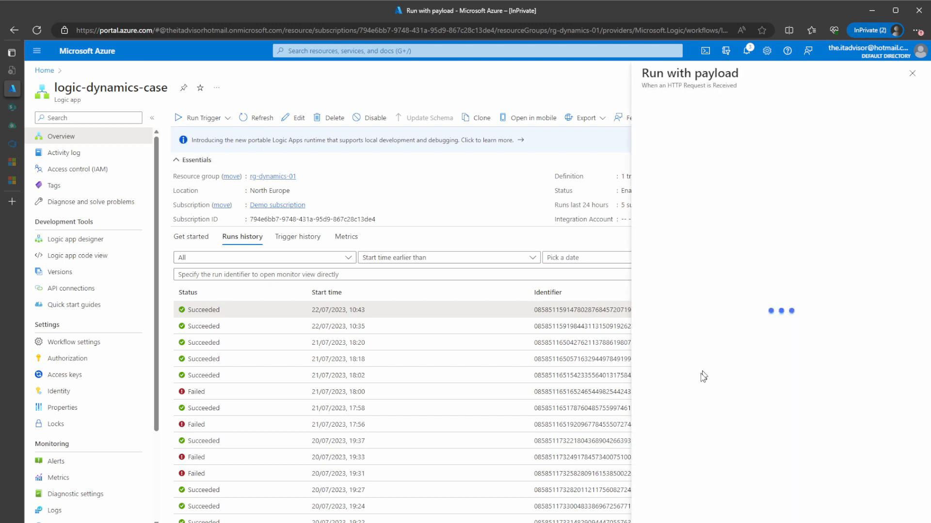
{"action": "key", "text": "ctrl+v"}
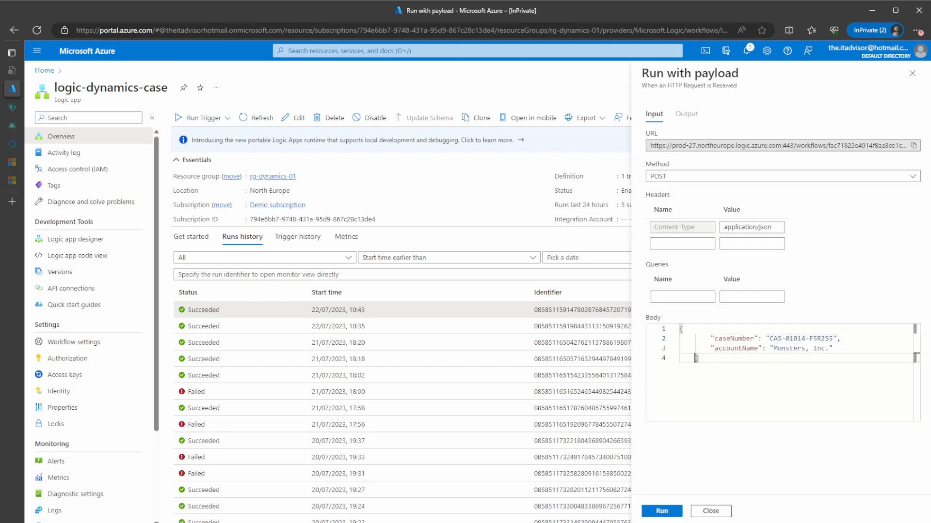
{"action": "key", "text": "shift+Home"}
{"action": "key", "text": "Up"}
{"action": "key", "text": "Up"}
{"action": "key", "text": "shift+Down"}
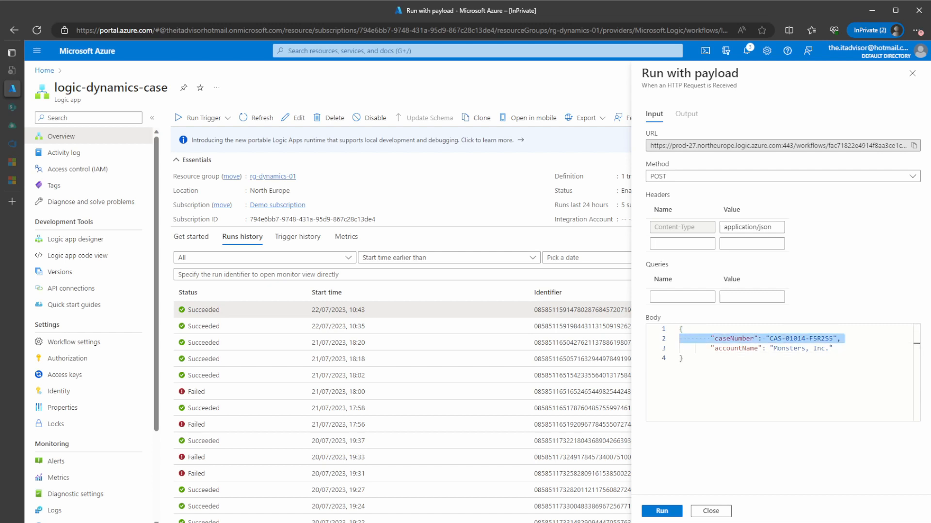
{"action": "key", "text": "Delete"}
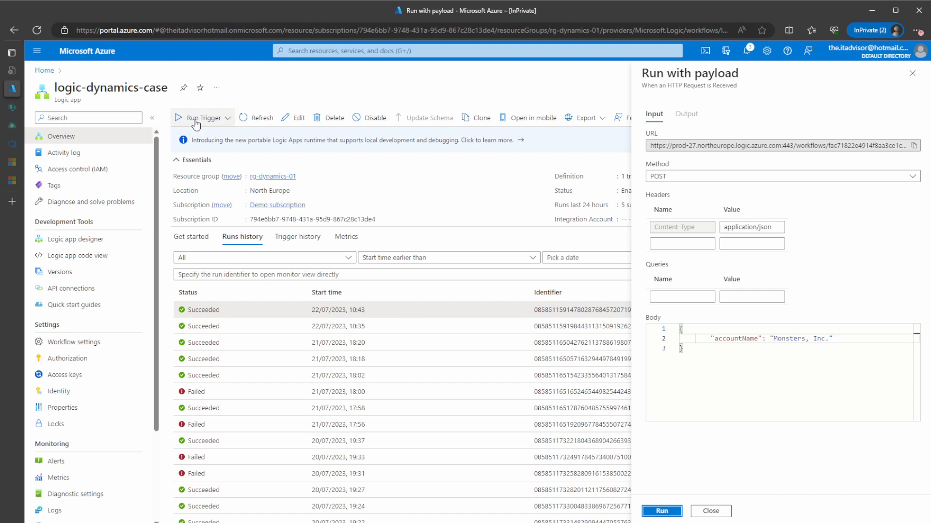
Open the logic app designer and set the first operand of the top-level Condition to 1
{"action": "left_click", "coordinate": [77, 240]}
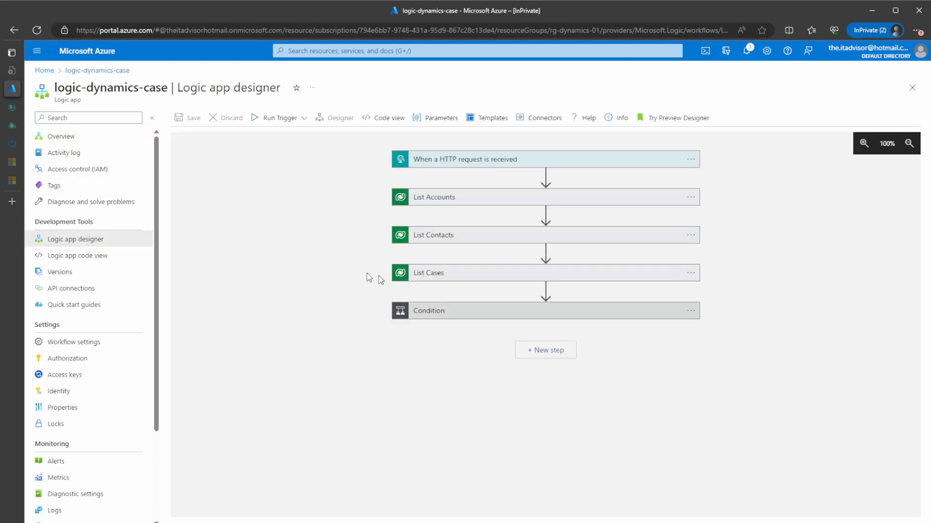
{"action": "left_click", "coordinate": [507, 311]}
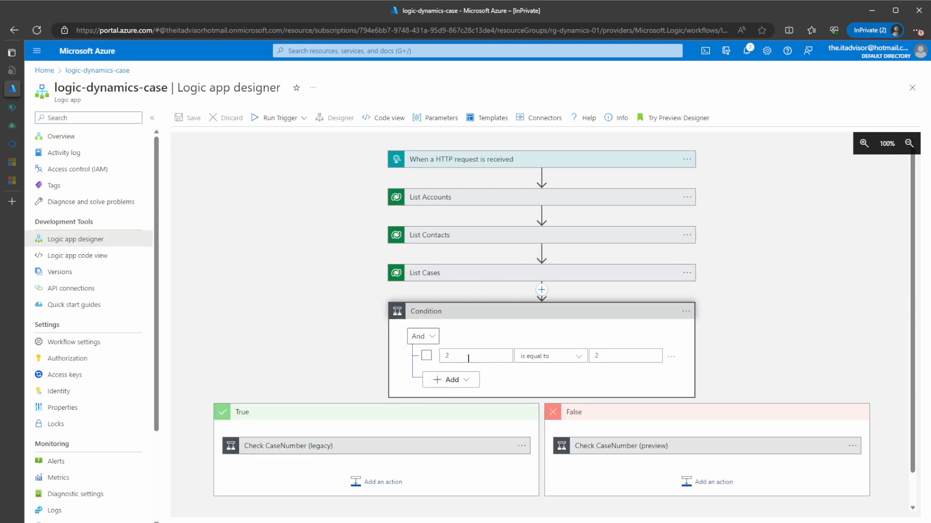
{"action": "left_click", "coordinate": [450, 358]}
{"action": "left_click", "coordinate": [466, 351]}
{"action": "double_click", "coordinate": [448, 355]}
{"action": "type", "text": "1"}
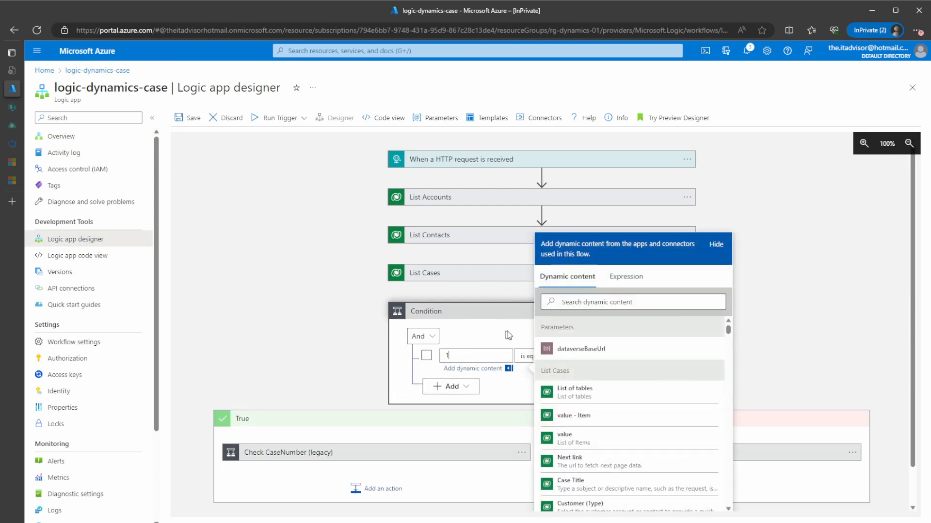
Save the logic app with the edited top-level Condition and return to the logic-dynamics-case overview
{"action": "left_click", "coordinate": [507, 334]}
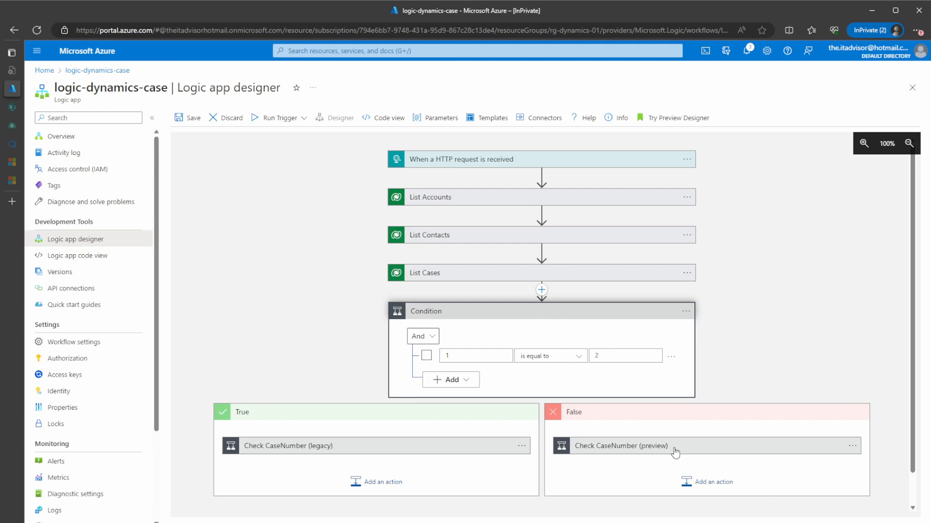
{"action": "left_click", "coordinate": [187, 118]}
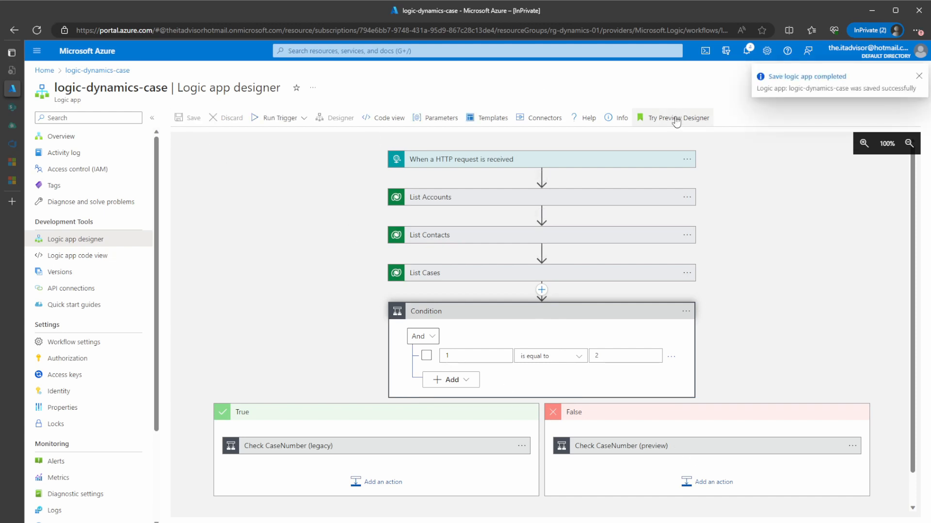
{"action": "left_click", "coordinate": [68, 136]}
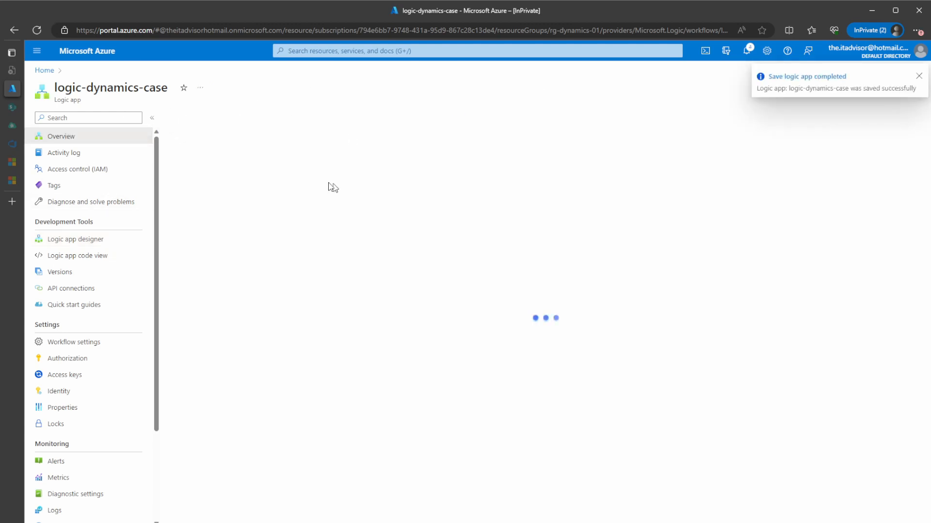
Run the logic app with the copied payload, removing the caseNumber line and keeping only accountName "Monsters, Inc."
{"action": "left_click", "coordinate": [209, 118]}
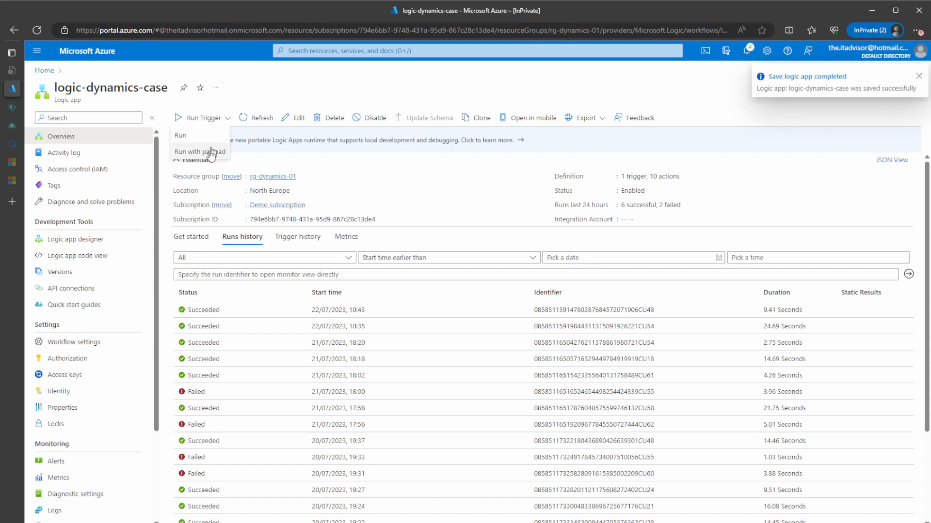
{"action": "left_click", "coordinate": [211, 152]}
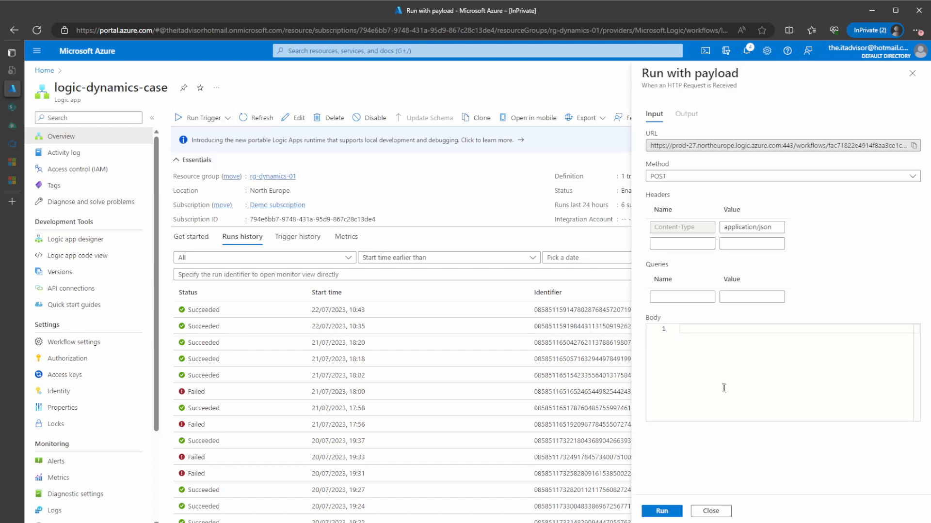
{"action": "type", "text": "{         \"caseNumber\": \"CAS-01014-F5R2S5\",         \"accountName\": \"Monsters, Inc.\"     }"}
{"action": "key", "text": "Up"}
{"action": "key", "text": "Up"}
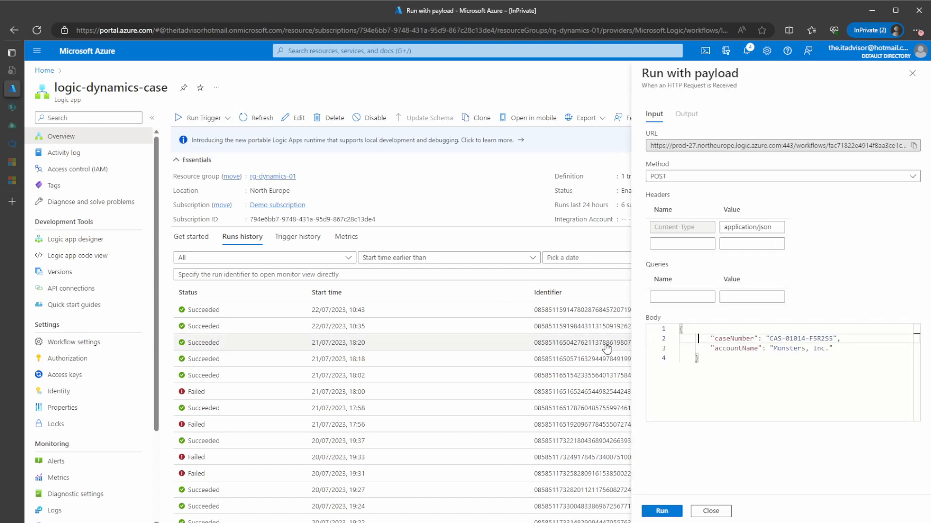
{"action": "key", "text": "Up"}
{"action": "key", "text": "Right"}
{"action": "key", "text": "shift+Down"}
{"action": "key", "text": "Delete"}
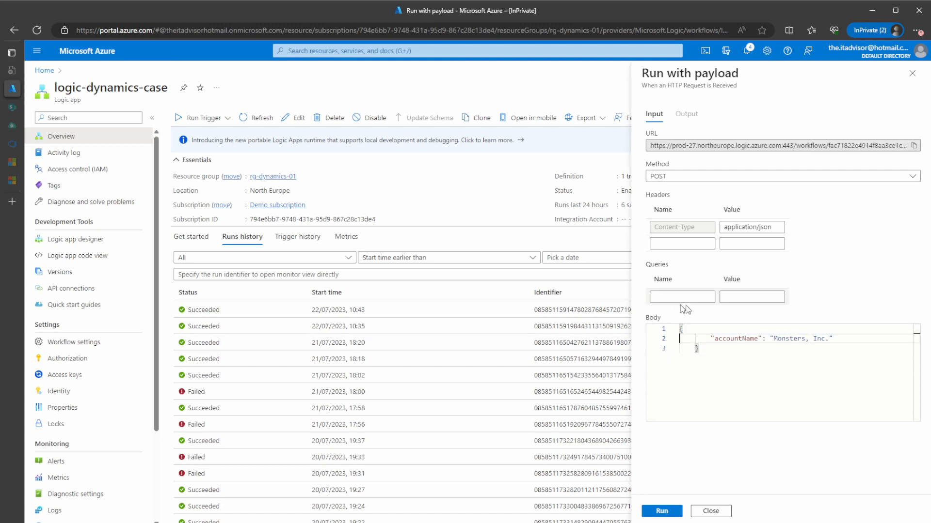
{"action": "left_click", "coordinate": [661, 512]}
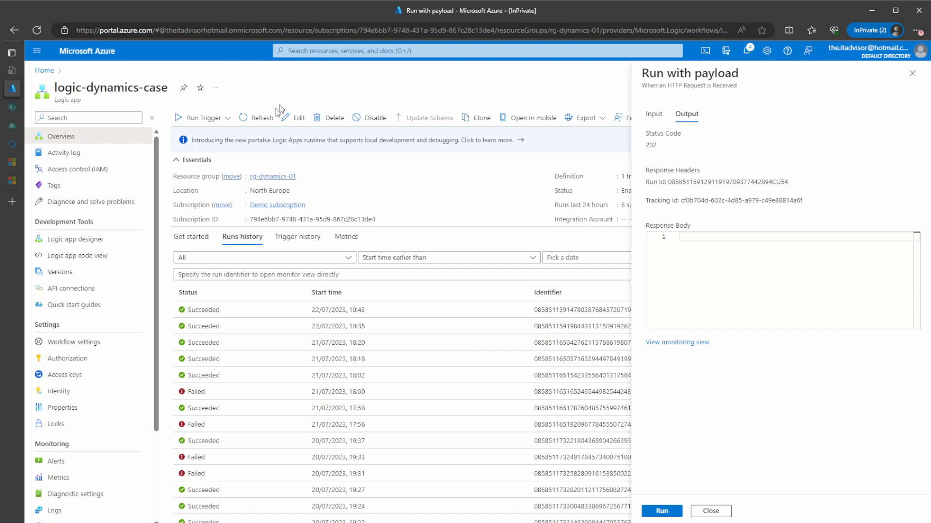
Refresh the runs history, open the newest run, and check the List Accounts, List Contacts and List Cases results
{"action": "left_click", "coordinate": [256, 117]}
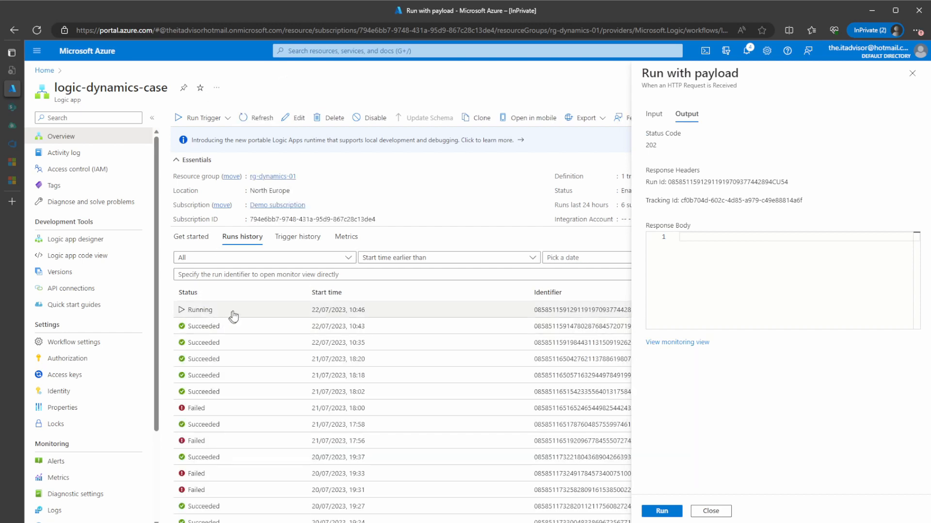
{"action": "left_click", "coordinate": [233, 314]}
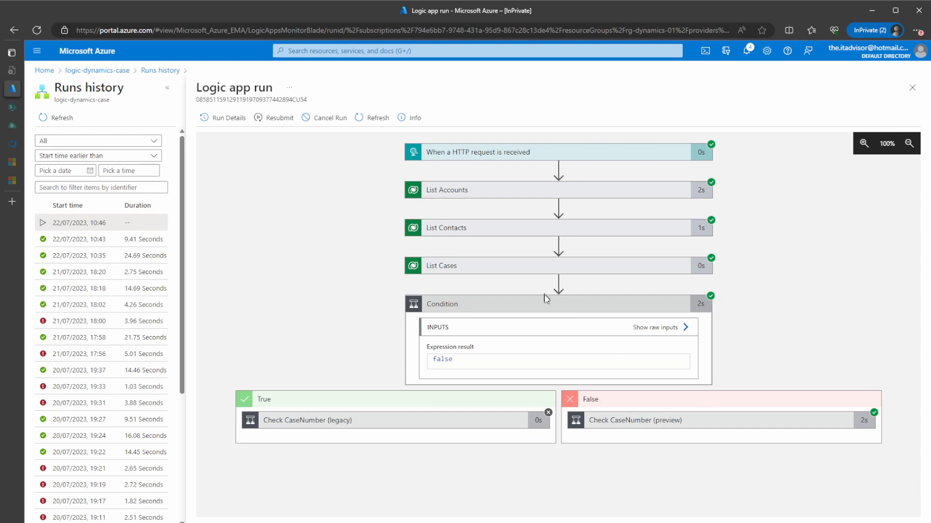
{"action": "left_click", "coordinate": [548, 190]}
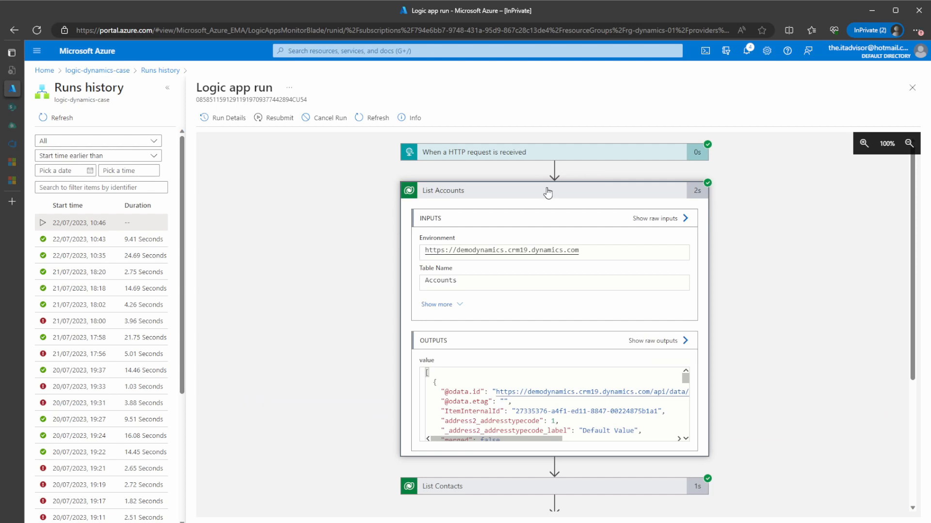
{"action": "left_click", "coordinate": [548, 192]}
{"action": "left_click", "coordinate": [552, 233]}
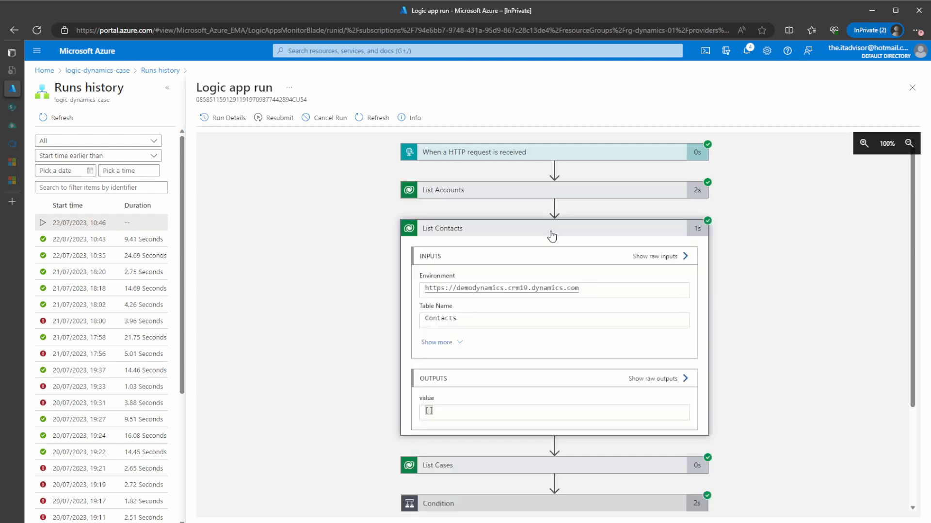
{"action": "left_click", "coordinate": [552, 231]}
{"action": "left_click", "coordinate": [537, 272]}
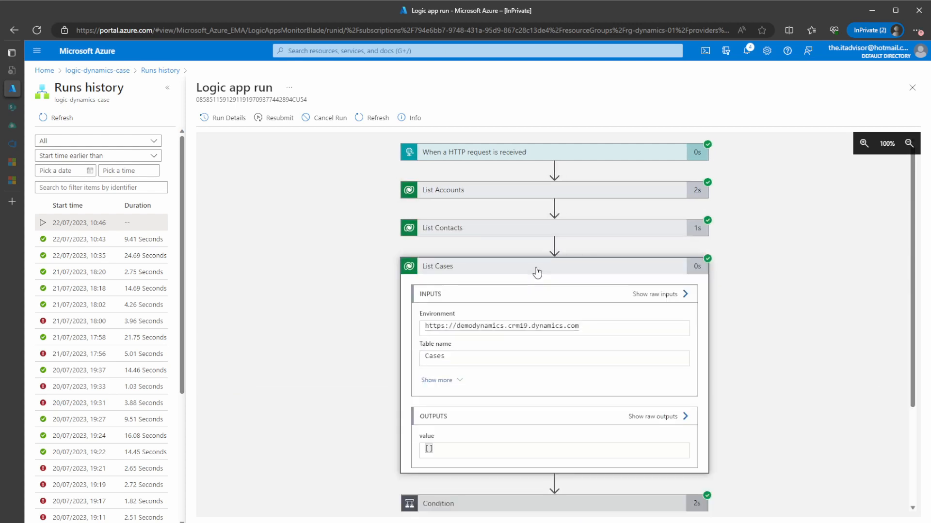
{"action": "left_click", "coordinate": [537, 273]}
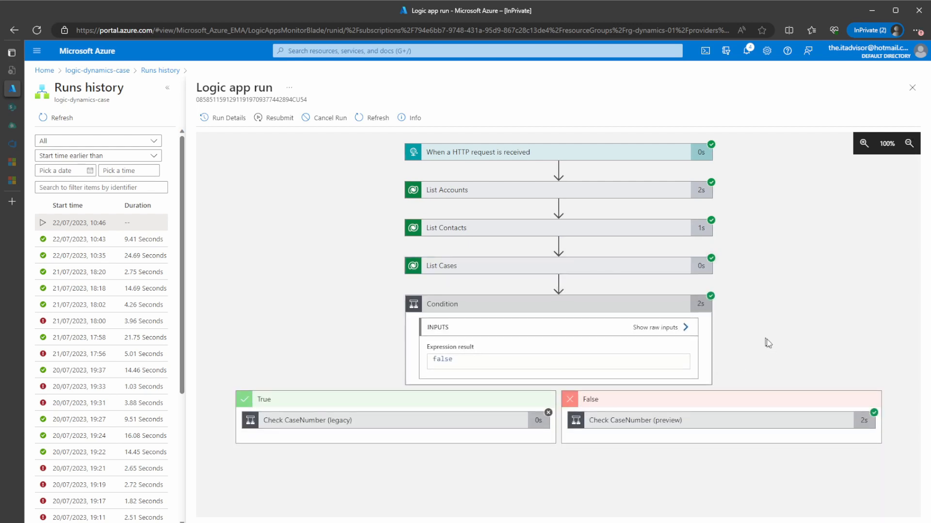
Expand Check CaseNumber (preview) in the False branch and inspect its Add Case (preview) action
{"action": "left_click", "coordinate": [717, 430]}
{"action": "scroll", "coordinate": [613, 461], "scroll_direction": "down", "scroll_amount": 2}
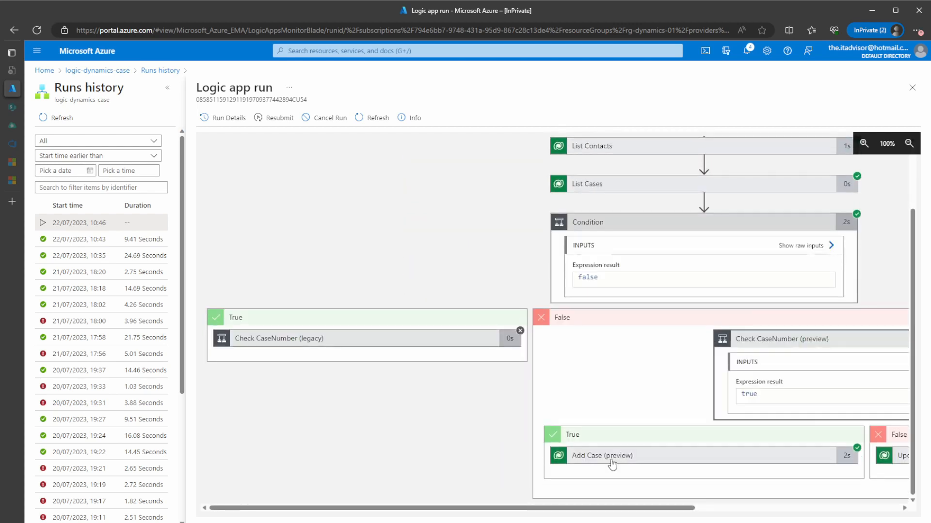
{"action": "left_click_drag", "start_coordinate": [457, 509], "coordinate": [662, 509]}
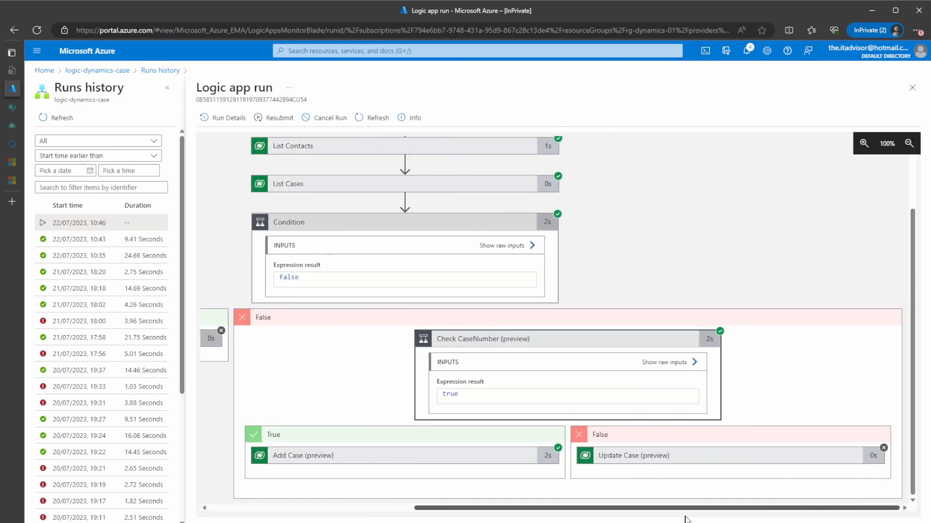
{"action": "left_click", "coordinate": [378, 458]}
{"action": "scroll", "coordinate": [345, 341], "scroll_direction": "down", "scroll_amount": 5}
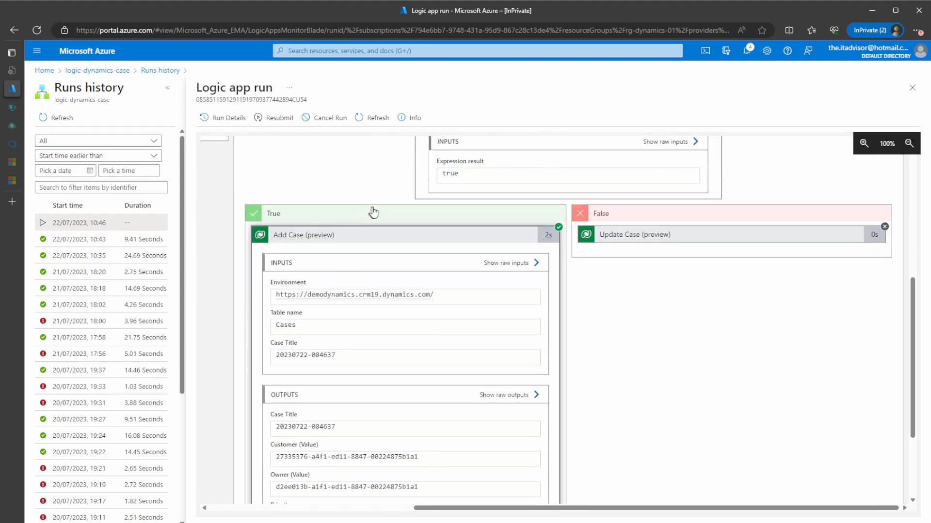
Examine the raw outputs of Add Case (preview), including ticketnumber in the body, and close them
{"action": "scroll", "coordinate": [372, 212], "scroll_direction": "down", "scroll_amount": 3}
{"action": "left_click", "coordinate": [485, 266]}
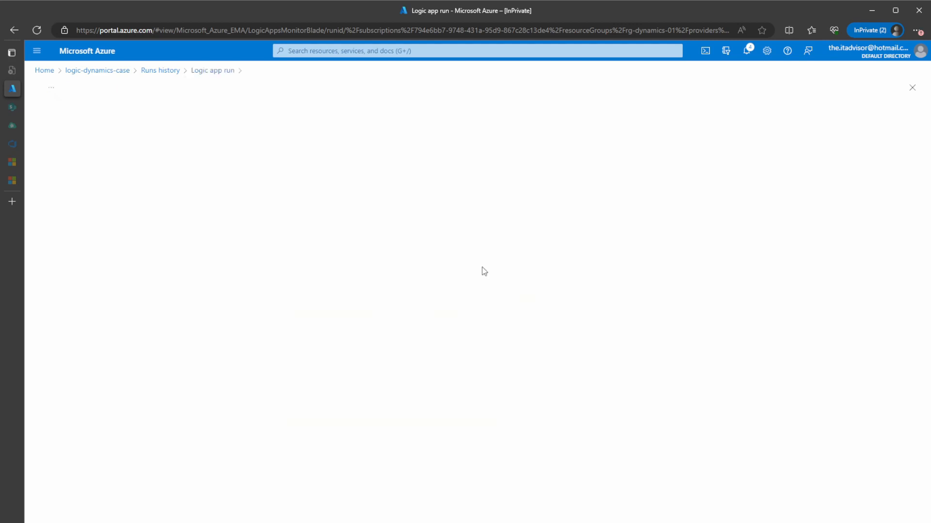
{"action": "scroll", "coordinate": [158, 271], "scroll_direction": "down", "scroll_amount": 3}
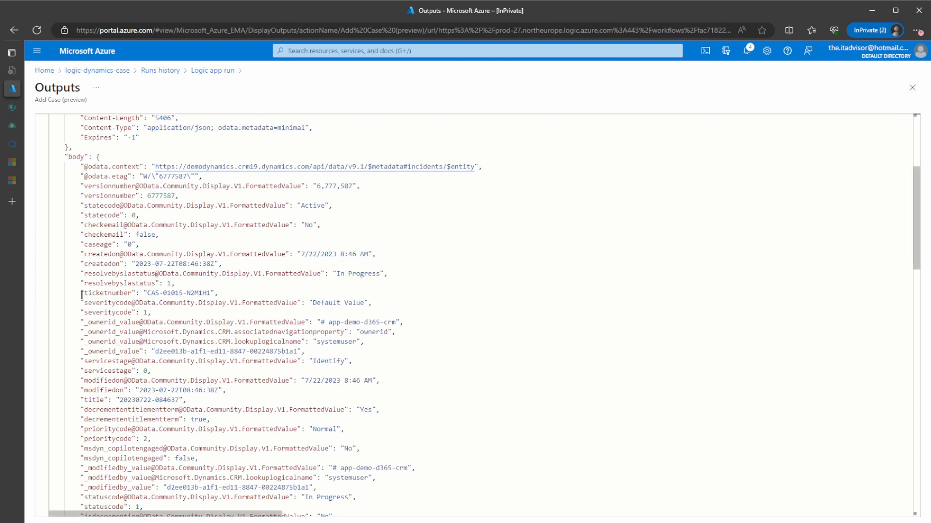
{"action": "left_click", "coordinate": [911, 88]}
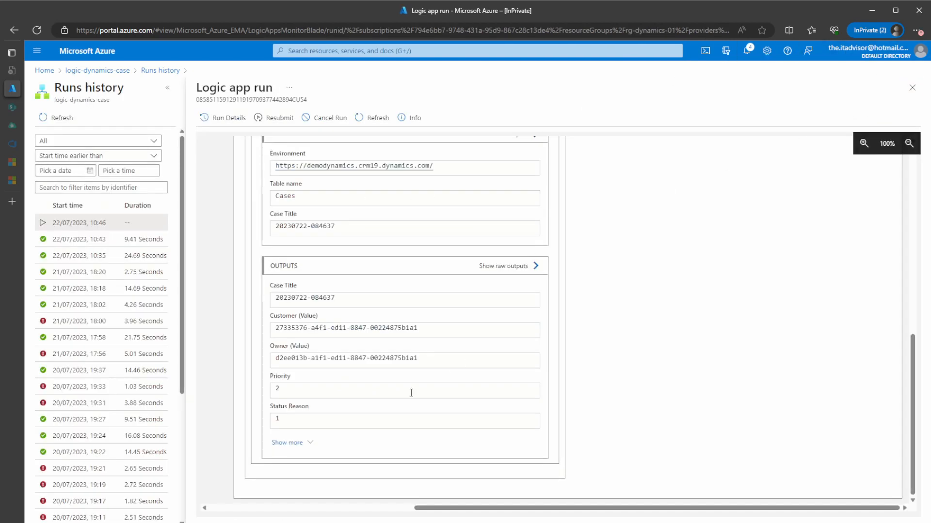
{"action": "scroll", "coordinate": [471, 232], "scroll_direction": "up", "scroll_amount": 3}
{"action": "left_click", "coordinate": [490, 287]}
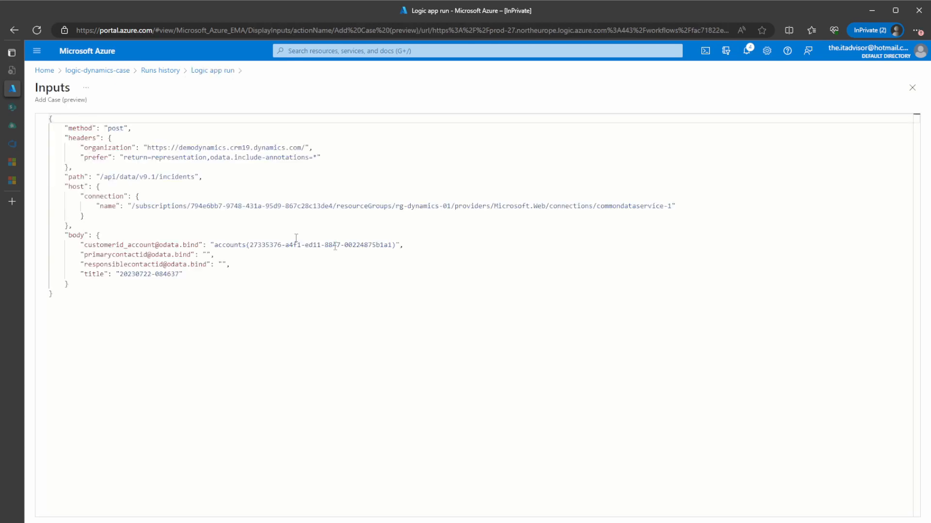
{"action": "left_click_drag", "start_coordinate": [80, 245], "coordinate": [403, 245]}
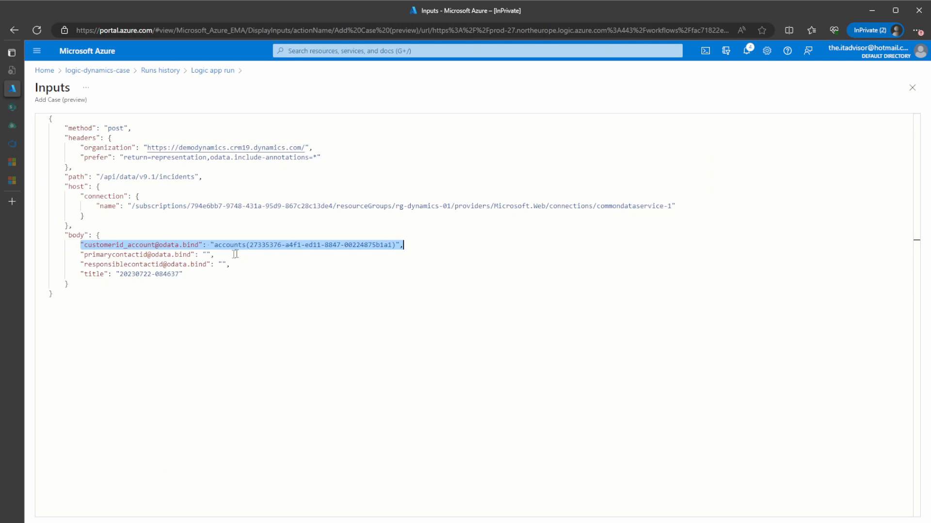
{"action": "left_click", "coordinate": [199, 244]}
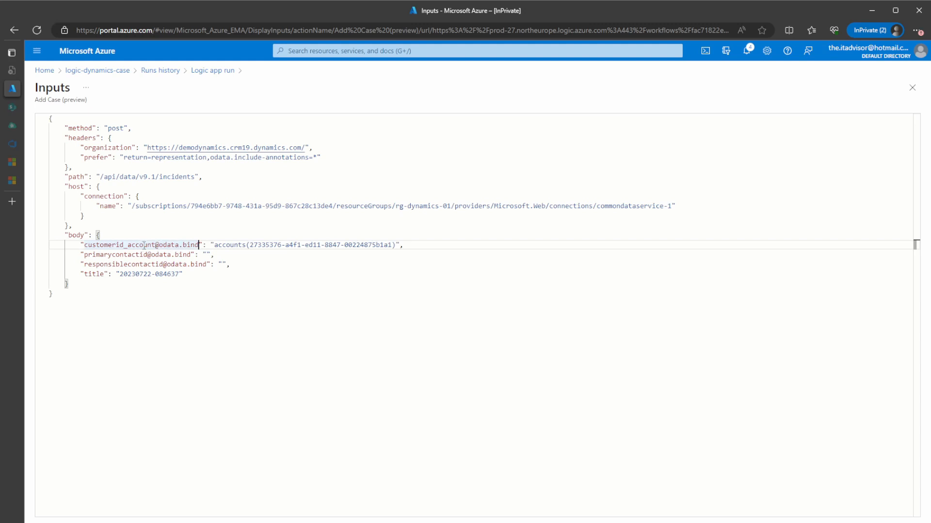
{"action": "double_click", "coordinate": [230, 245]}
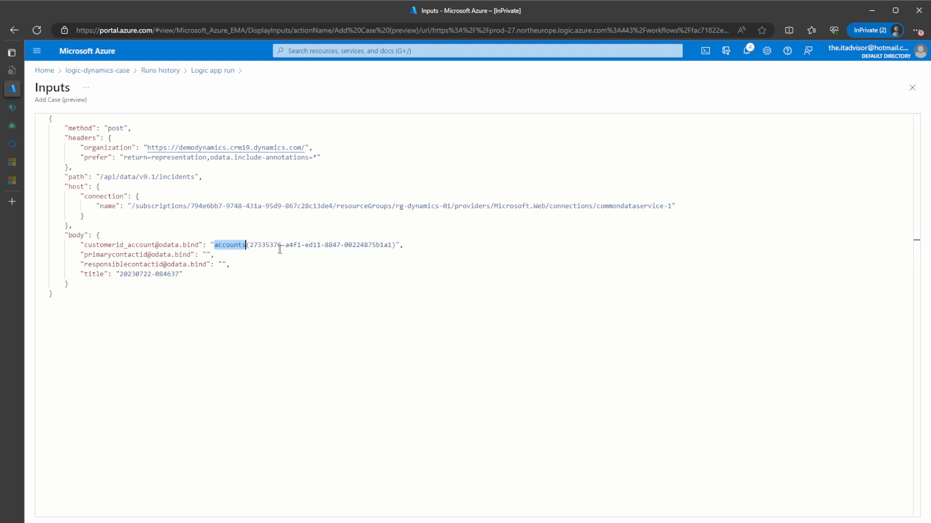
{"action": "left_click_drag", "start_coordinate": [248, 245], "coordinate": [392, 245]}
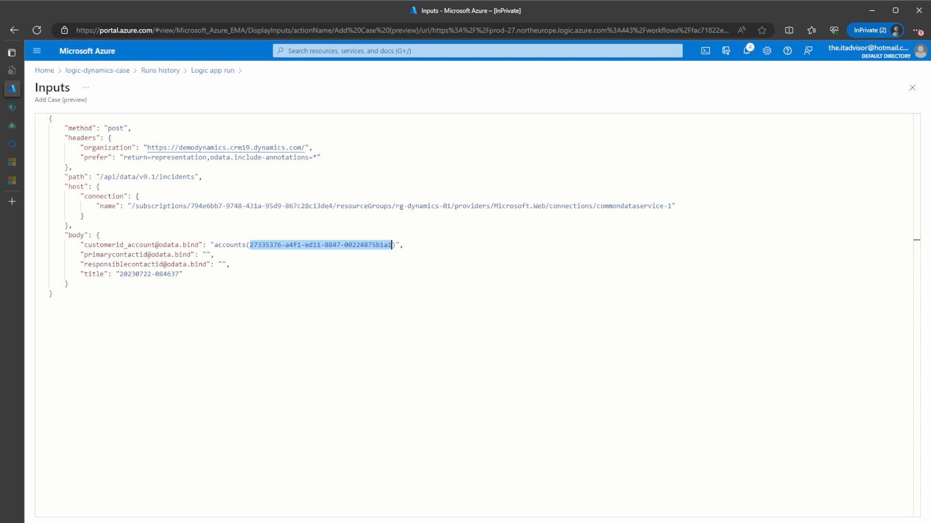
{"action": "left_click_drag", "start_coordinate": [81, 245], "coordinate": [203, 244]}
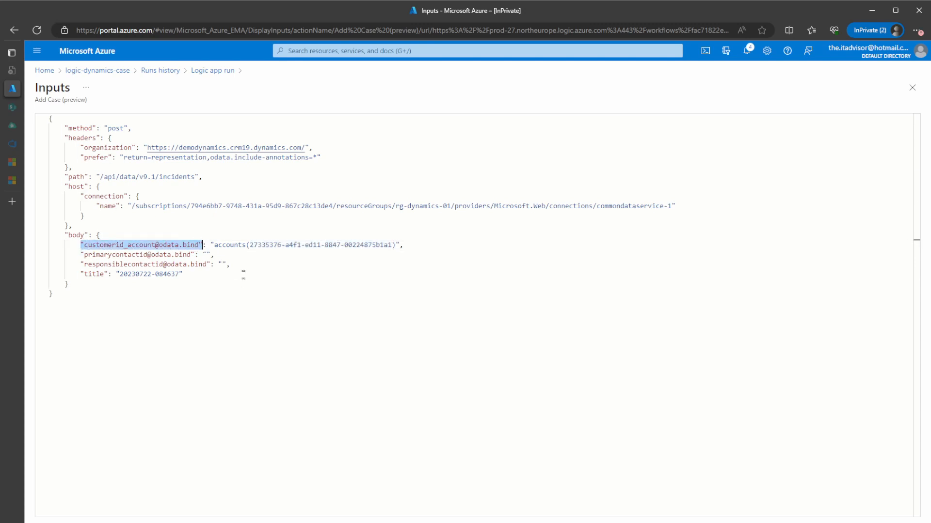
{"action": "double_click", "coordinate": [228, 245]}
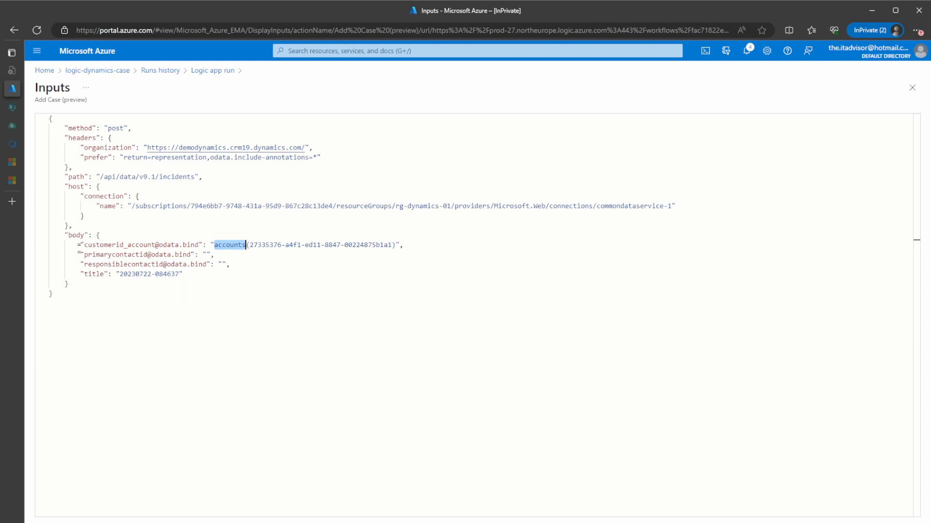
{"action": "left_click_drag", "start_coordinate": [80, 245], "coordinate": [206, 246]}
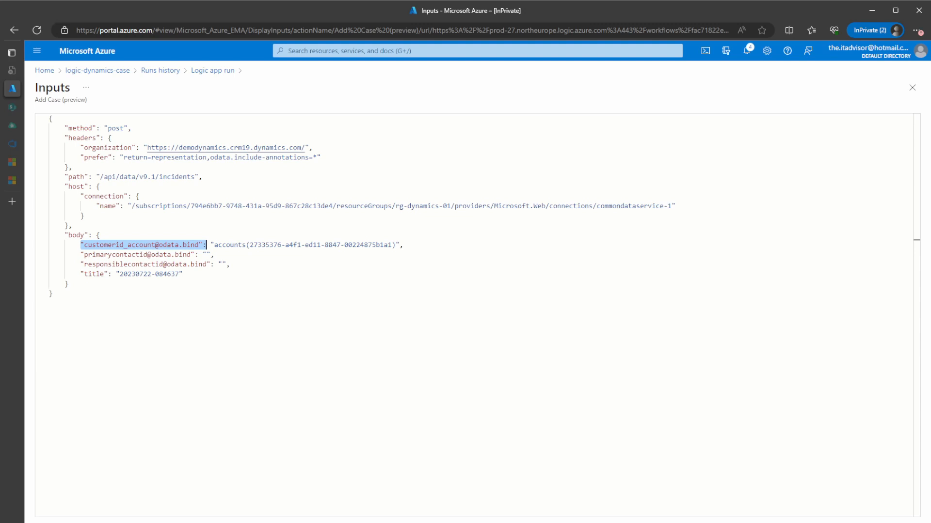
{"action": "double_click", "coordinate": [231, 246]}
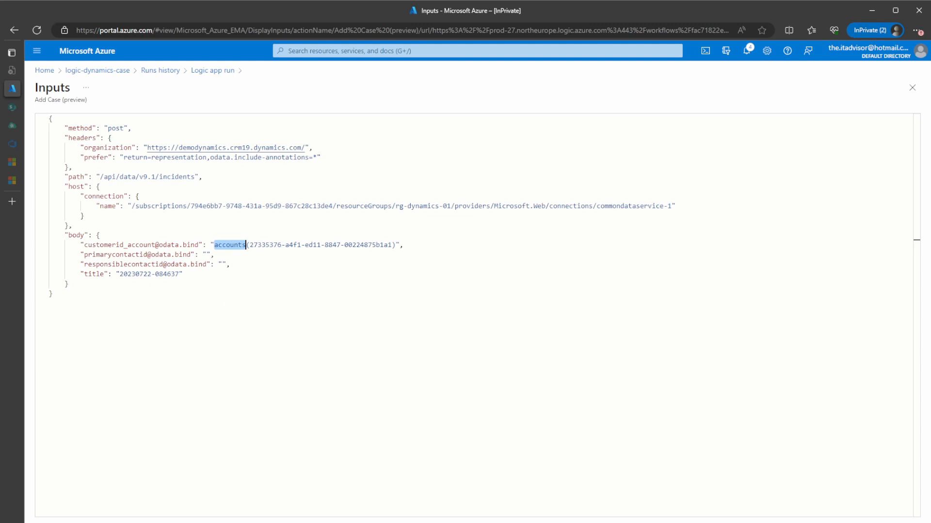
{"action": "left_click_drag", "start_coordinate": [250, 246], "coordinate": [391, 246]}
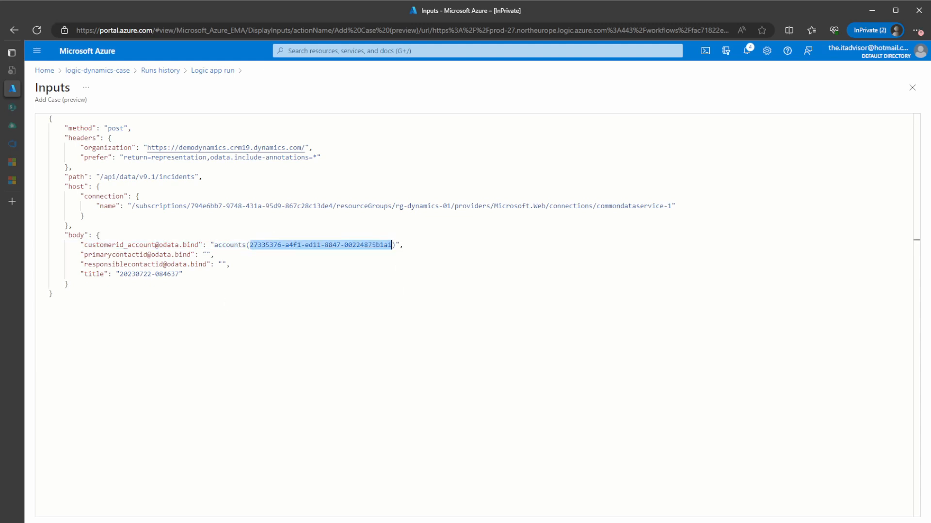
{"action": "left_click", "coordinate": [911, 88]}
Show all outputs of Add Case (preview) and select the Case Number value
{"action": "scroll", "coordinate": [428, 303], "scroll_direction": "down", "scroll_amount": 3}
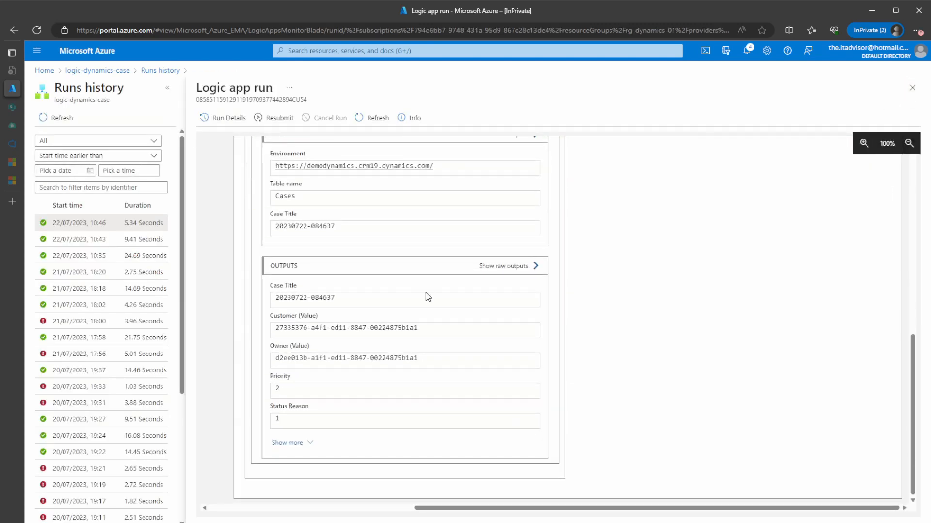
{"action": "left_click", "coordinate": [288, 444]}
{"action": "scroll", "coordinate": [330, 347], "scroll_direction": "down", "scroll_amount": 6}
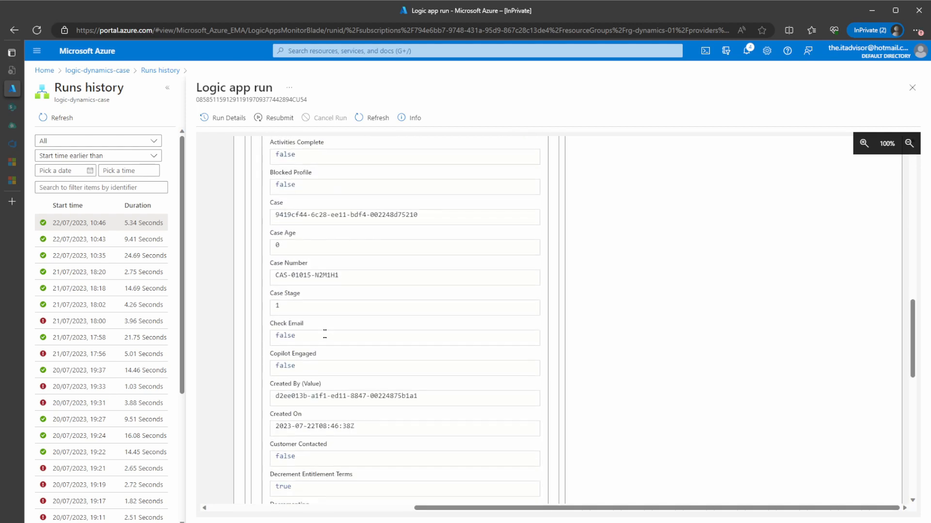
{"action": "left_click_drag", "start_coordinate": [344, 276], "coordinate": [273, 275]}
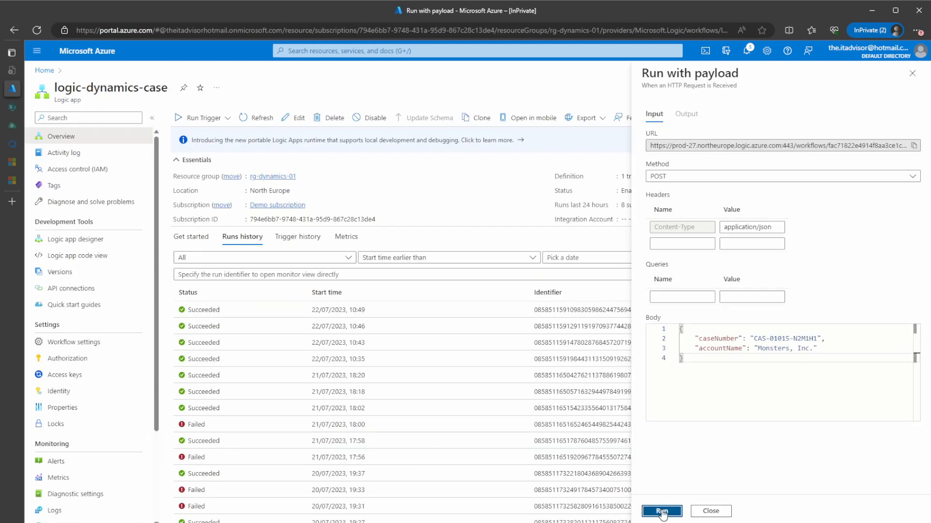
Run the logic app with the payload containing the new case's caseNumber and accountName "Monsters, Inc.", and refresh the runs history
{"action": "left_click", "coordinate": [662, 512]}
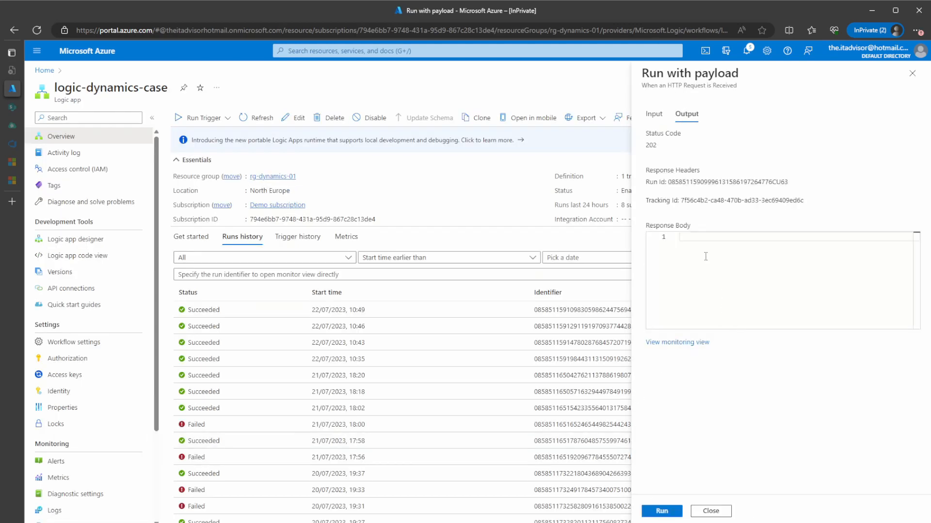
{"action": "left_click", "coordinate": [255, 119]}
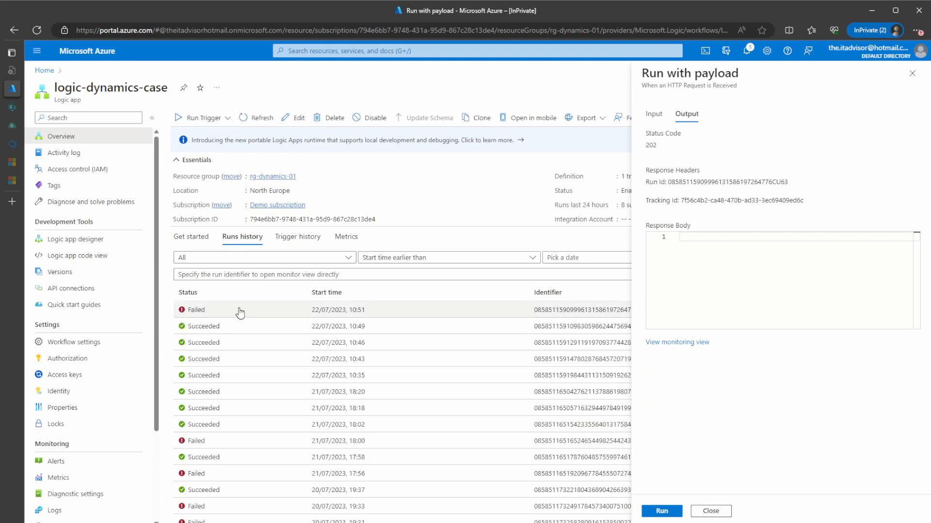
Open the latest run from 22/07/2023, 10:51, and expand Check CaseNumber (preview) and its Update Case (preview) action
{"action": "left_click", "coordinate": [240, 313]}
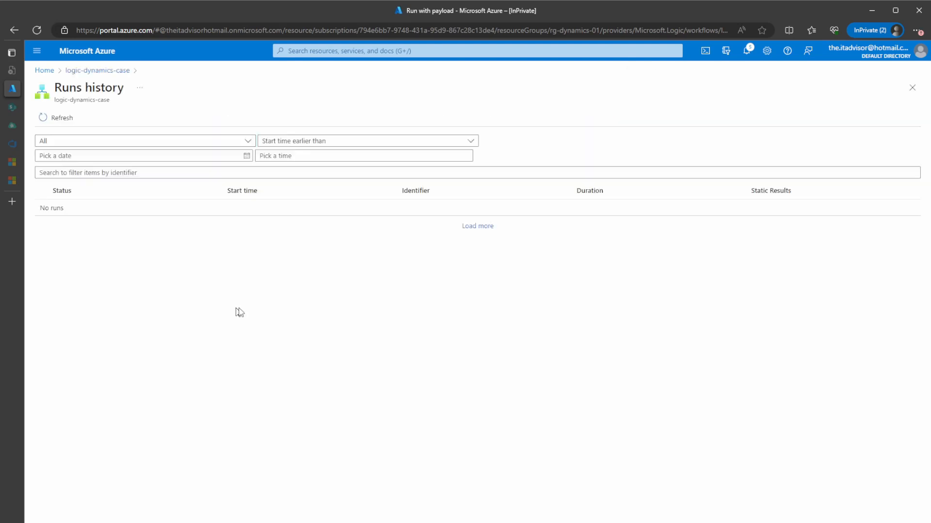
{"action": "left_click", "coordinate": [79, 221]}
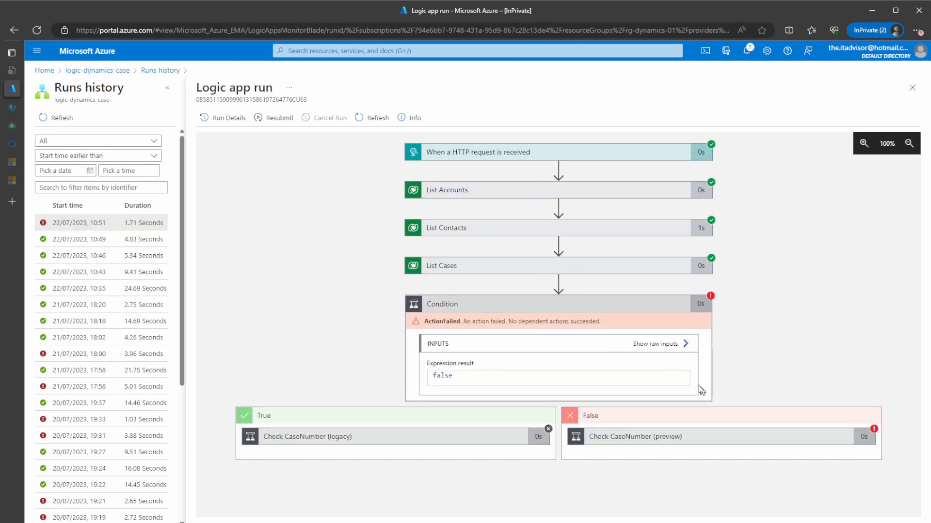
{"action": "left_click", "coordinate": [719, 442]}
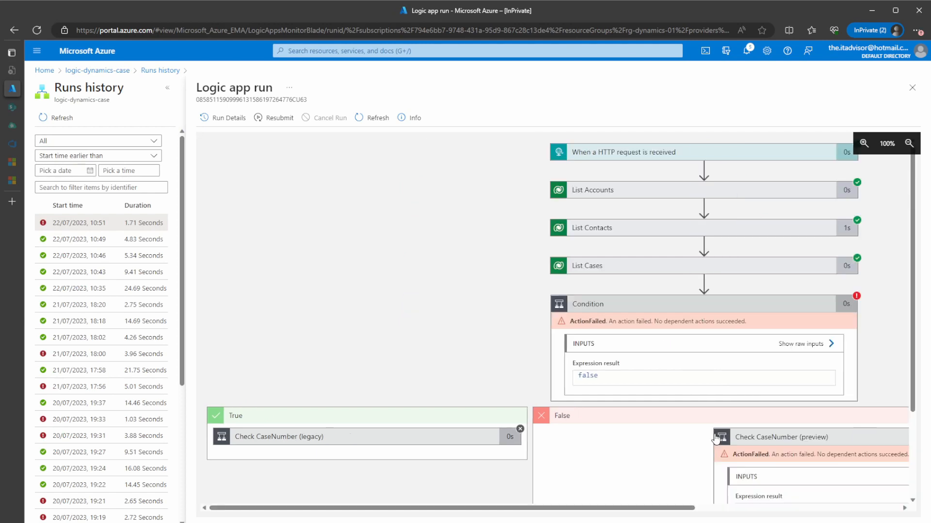
{"action": "scroll", "coordinate": [586, 492], "scroll_direction": "down", "scroll_amount": 2}
{"action": "left_click_drag", "start_coordinate": [498, 513], "coordinate": [695, 513]}
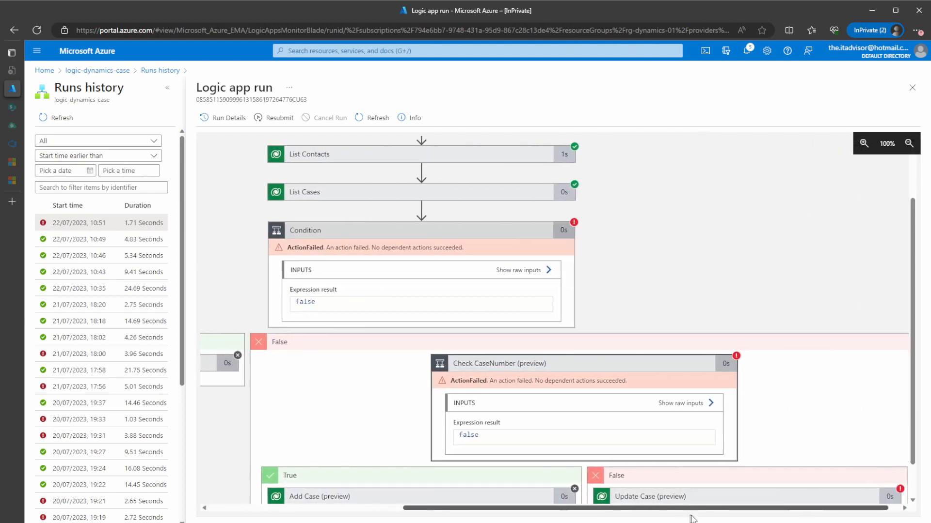
{"action": "scroll", "coordinate": [529, 391], "scroll_direction": "down", "scroll_amount": 1}
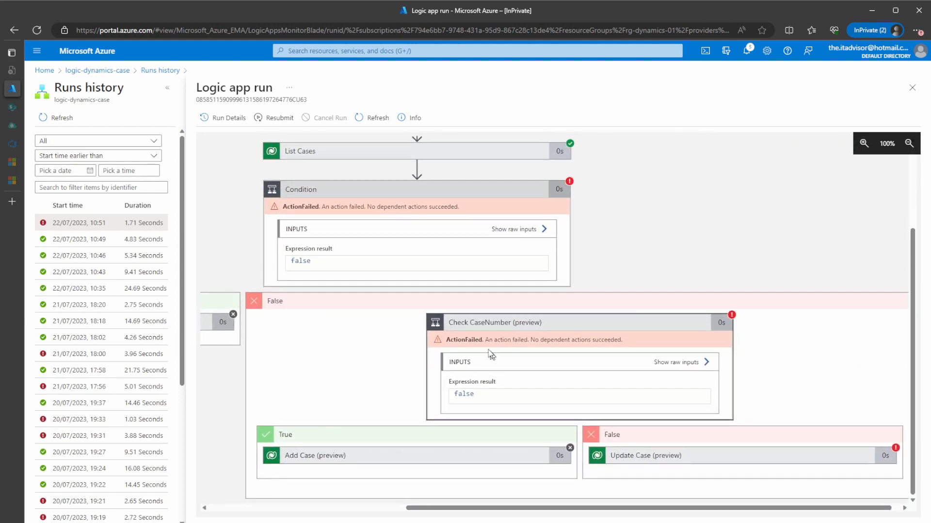
{"action": "left_click", "coordinate": [720, 460]}
Read the full error message in the output body of Update Case (preview)
{"action": "scroll", "coordinate": [783, 388], "scroll_direction": "down", "scroll_amount": 7}
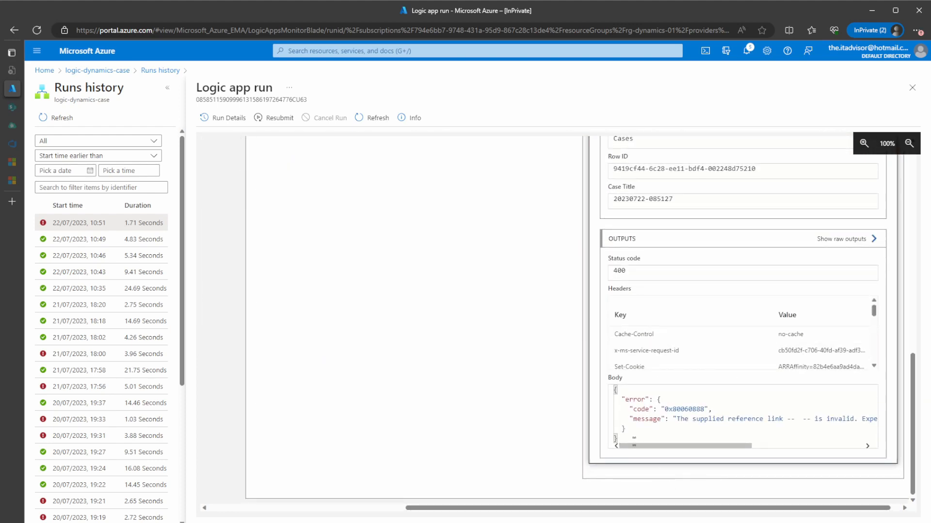
{"action": "left_click_drag", "start_coordinate": [633, 446], "coordinate": [657, 452]}
{"action": "left_click_drag", "start_coordinate": [747, 420], "coordinate": [851, 441]}
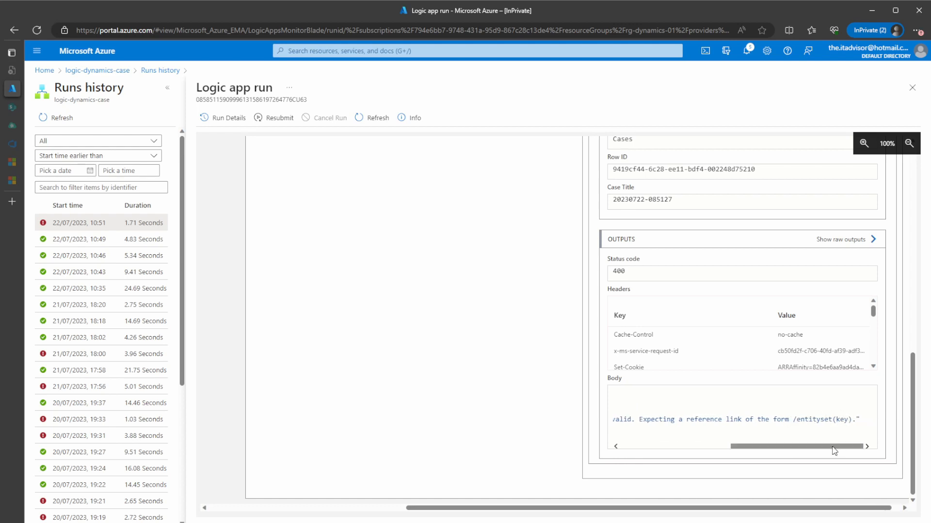
{"action": "left_click_drag", "start_coordinate": [836, 446], "coordinate": [700, 465]}
{"action": "scroll", "coordinate": [588, 349], "scroll_direction": "up", "scroll_amount": 10}
{"action": "scroll", "coordinate": [764, 285], "scroll_direction": "down", "scroll_amount": 7}
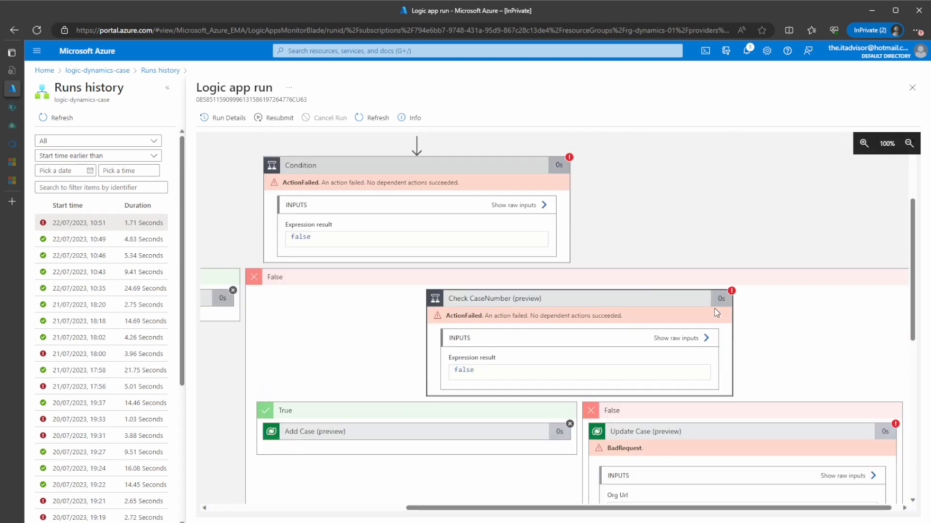
{"action": "left_click", "coordinate": [844, 225]}
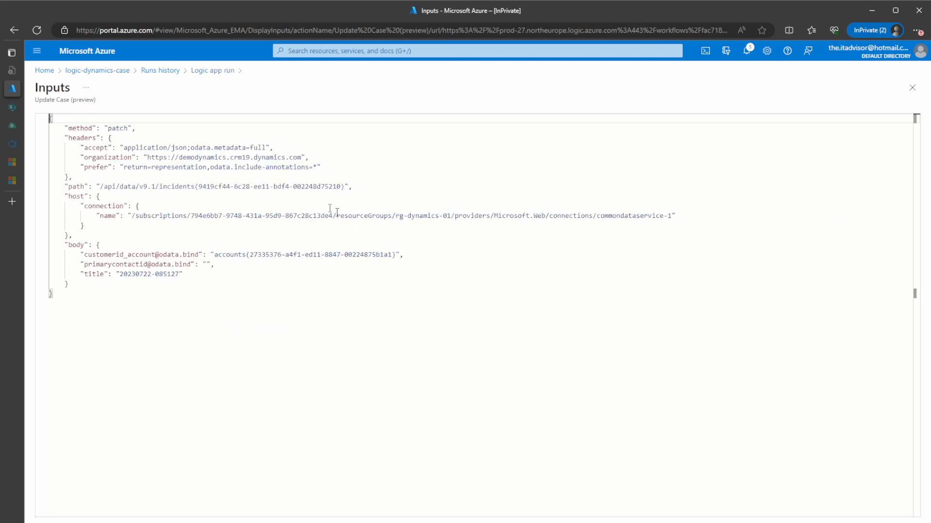
{"action": "left_click_drag", "start_coordinate": [80, 254], "coordinate": [432, 252]}
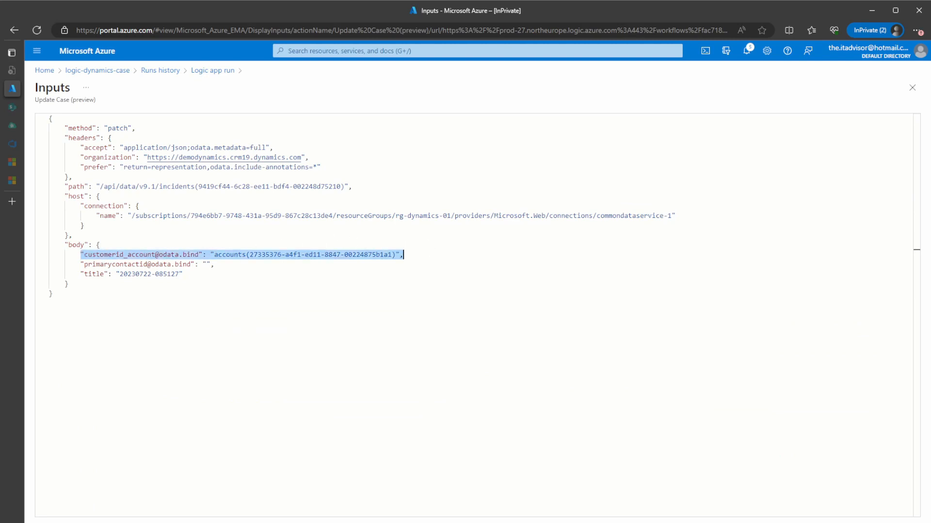
{"action": "left_click_drag", "start_coordinate": [80, 264], "coordinate": [224, 263]}
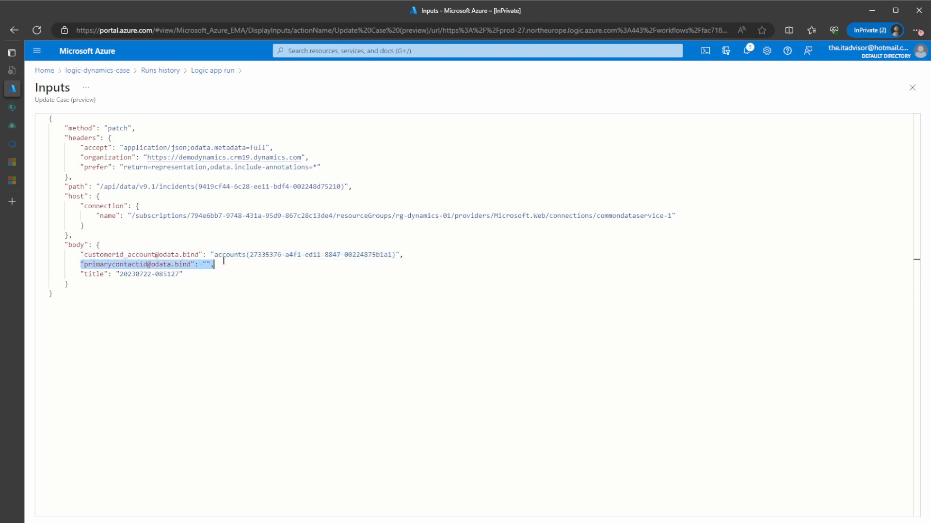
{"action": "left_click_drag", "start_coordinate": [183, 274], "coordinate": [80, 274]}
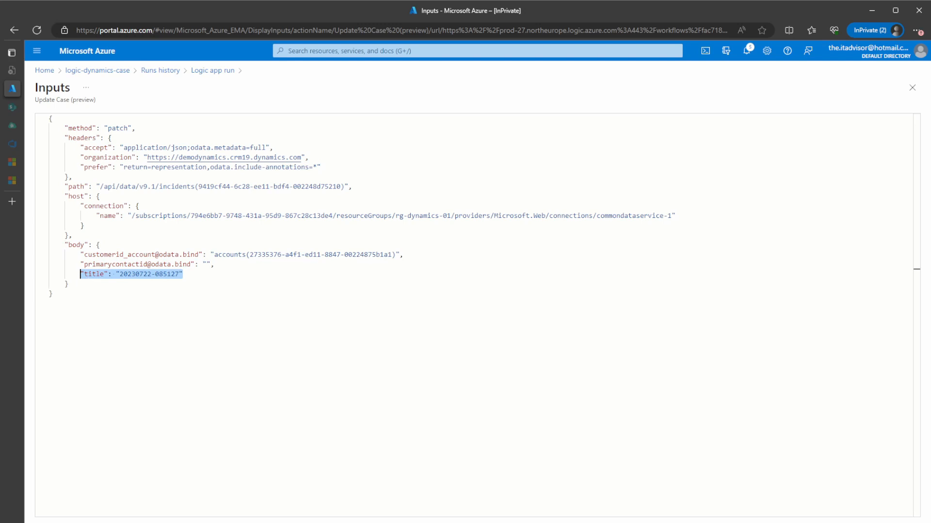
{"action": "left_click", "coordinate": [198, 264]}
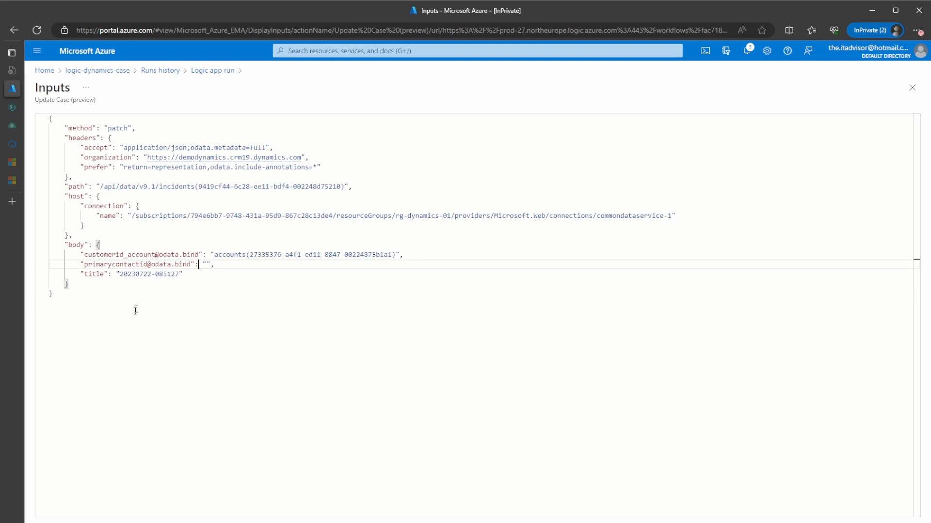
{"action": "key", "text": "Right"}
{"action": "key", "text": "Right"}
{"action": "key", "text": "Left"}
{"action": "key", "text": "Left"}
{"action": "left_click", "coordinate": [912, 88]}
Recheck the error message about the supplied reference link against the summarized inputs of Update Case (preview)
{"action": "scroll", "coordinate": [593, 291], "scroll_direction": "down", "scroll_amount": 3}
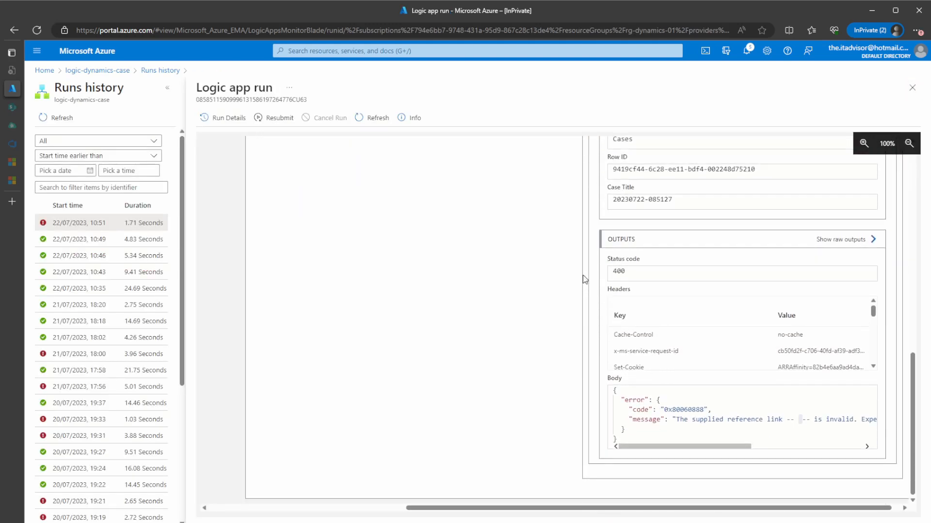
{"action": "mouse_move", "coordinate": [641, 449]}
{"action": "left_mouse_down"}
{"action": "mouse_move", "coordinate": [771, 446]}
{"action": "mouse_move", "coordinate": [652, 446]}
{"action": "mouse_move", "coordinate": [753, 449]}
{"action": "mouse_move", "coordinate": [653, 466]}
{"action": "mouse_move", "coordinate": [632, 453]}
{"action": "left_mouse_up"}
{"action": "scroll", "coordinate": [629, 319], "scroll_direction": "up", "scroll_amount": 6}
{"action": "scroll", "coordinate": [627, 332], "scroll_direction": "down", "scroll_amount": 2}
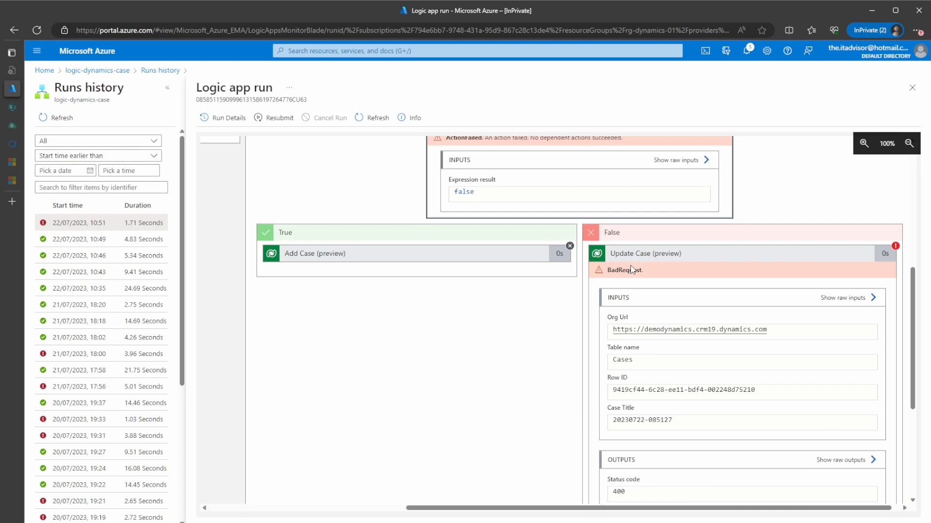
{"action": "scroll", "coordinate": [631, 270], "scroll_direction": "down", "scroll_amount": 5}
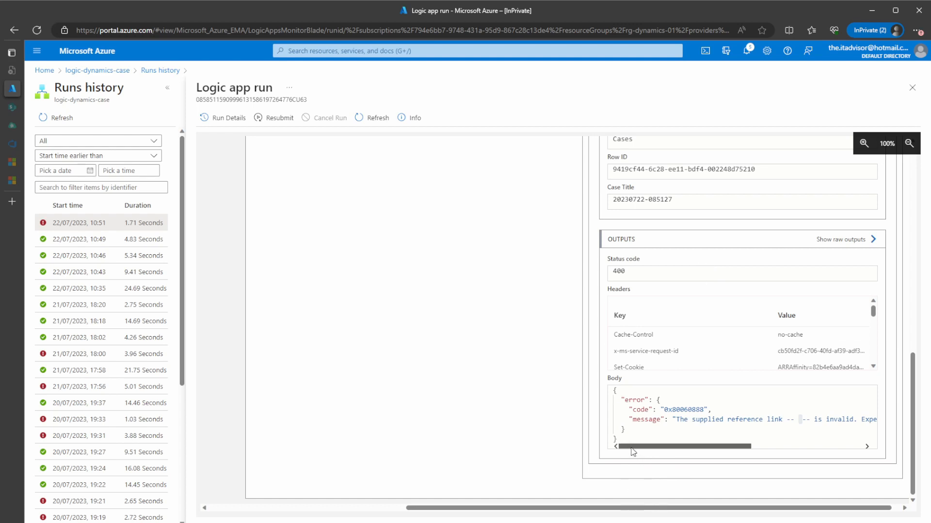
{"action": "mouse_move", "coordinate": [633, 446]}
{"action": "left_mouse_down"}
{"action": "mouse_move", "coordinate": [645, 446]}
{"action": "mouse_move", "coordinate": [616, 451]}
{"action": "left_mouse_up"}
{"action": "left_click_drag", "start_coordinate": [624, 448], "coordinate": [645, 448]}
{"action": "left_click_drag", "start_coordinate": [711, 443], "coordinate": [625, 458]}
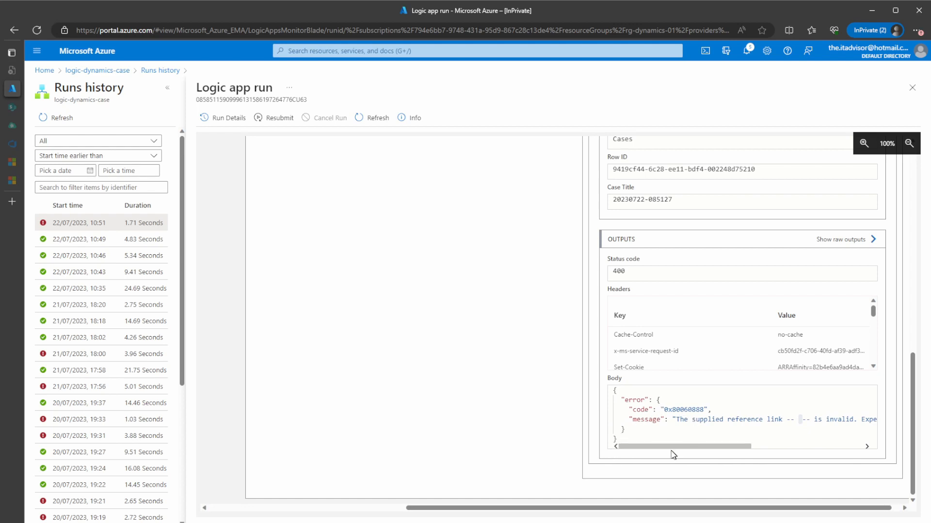
{"action": "left_click_drag", "start_coordinate": [671, 449], "coordinate": [639, 456]}
{"action": "scroll", "coordinate": [802, 296], "scroll_direction": "up", "scroll_amount": 5}
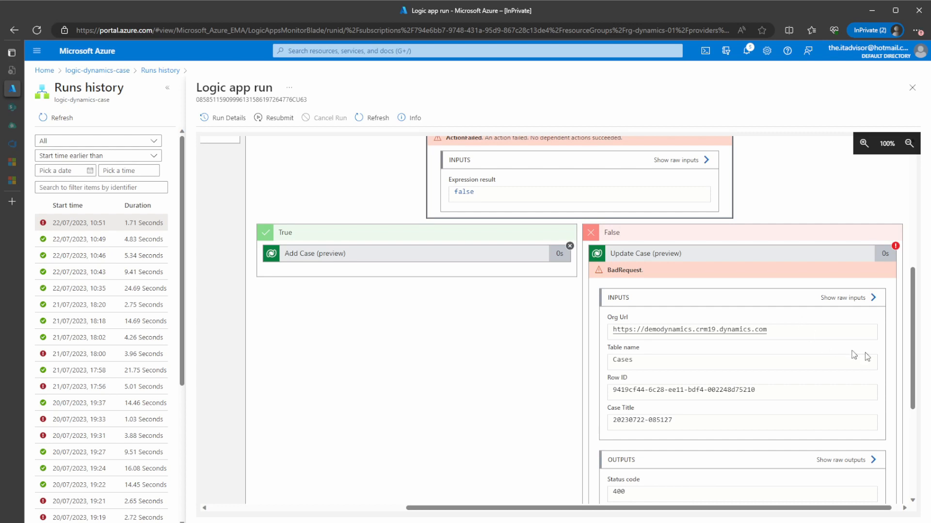
{"action": "left_click", "coordinate": [836, 298]}
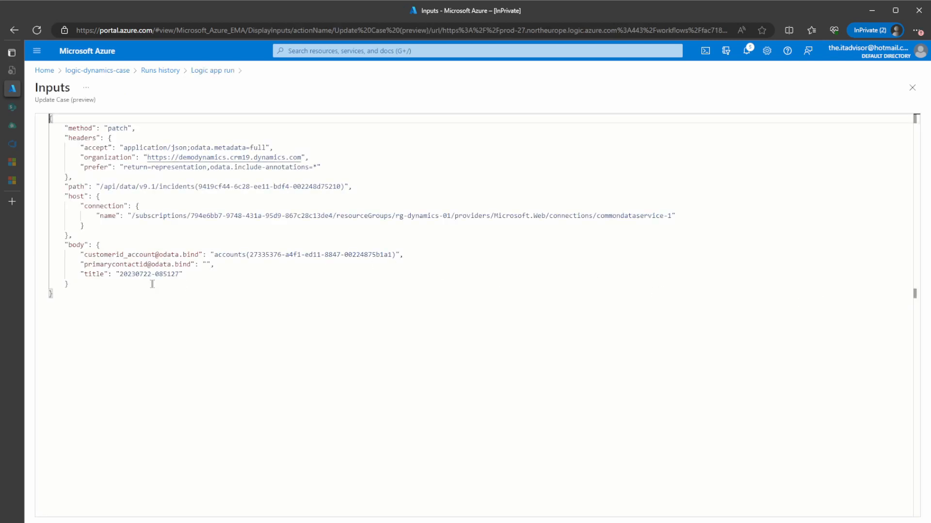
{"action": "left_click_drag", "start_coordinate": [80, 264], "coordinate": [214, 264]}
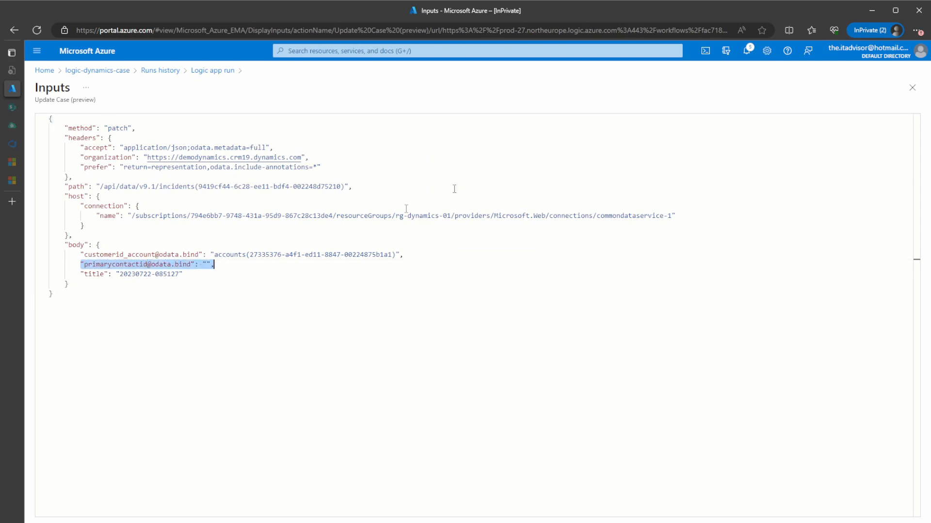
{"action": "left_click", "coordinate": [907, 93]}
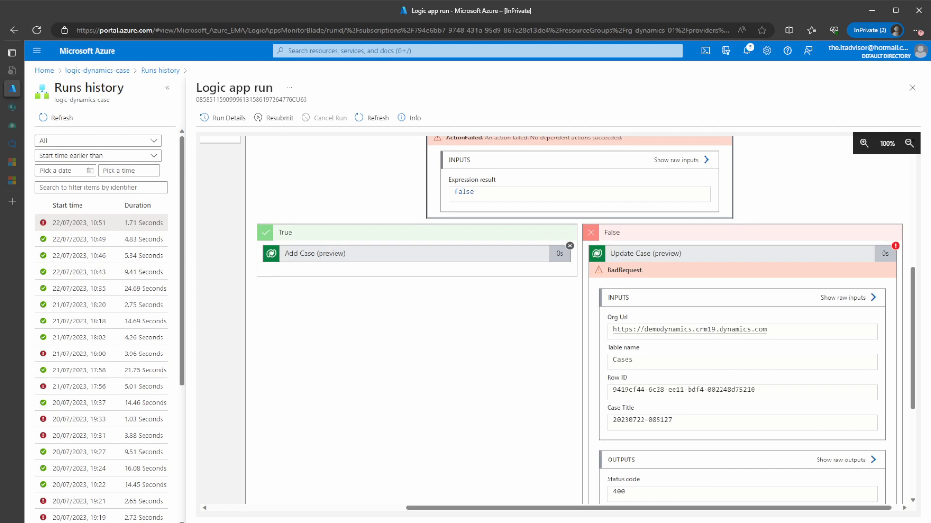
Open logic-dynamics-case in the designer and expand Update Case (preview) to review its parameters through Contact (Contacts)
{"action": "left_click", "coordinate": [86, 71]}
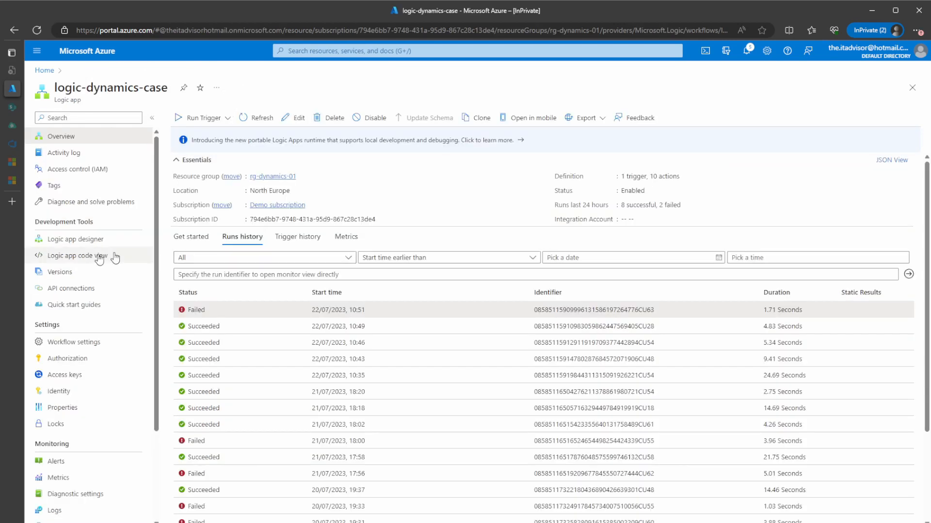
{"action": "left_click", "coordinate": [57, 244]}
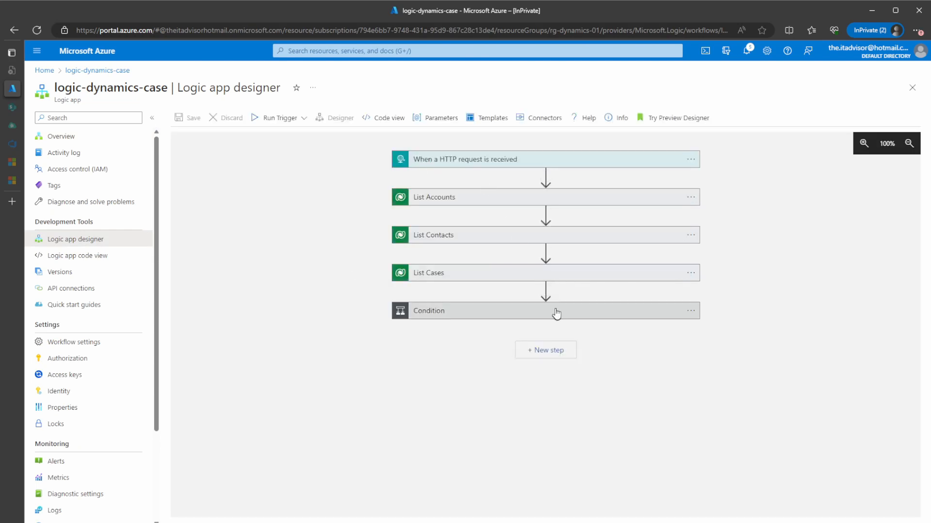
{"action": "left_click", "coordinate": [510, 305]}
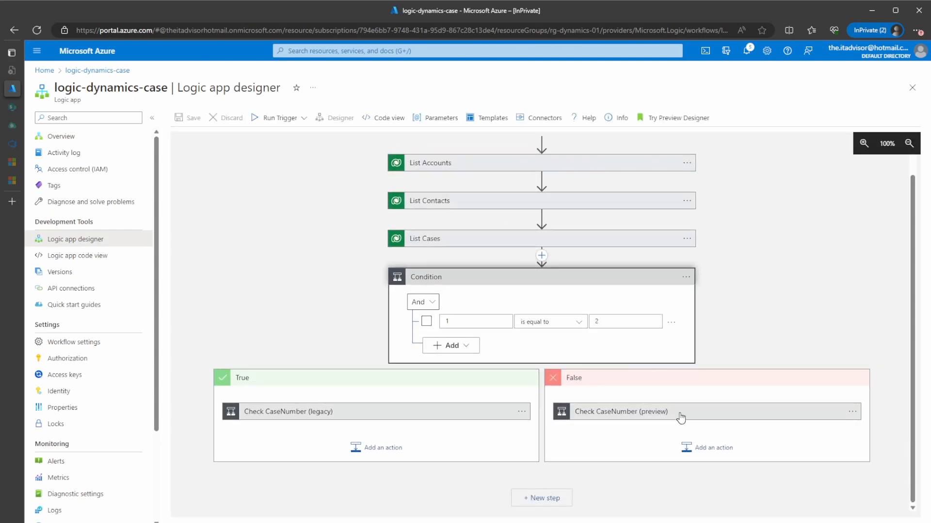
{"action": "left_click", "coordinate": [679, 416]}
{"action": "left_click_drag", "start_coordinate": [492, 508], "coordinate": [697, 508]}
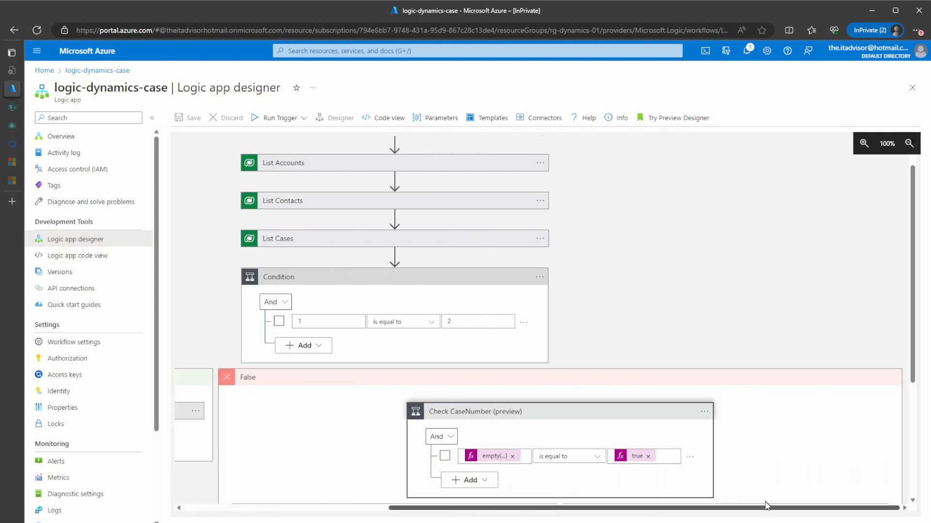
{"action": "scroll", "coordinate": [650, 370], "scroll_direction": "down", "scroll_amount": 2}
{"action": "scroll", "coordinate": [626, 341], "scroll_direction": "down", "scroll_amount": 2}
{"action": "left_click", "coordinate": [656, 362]}
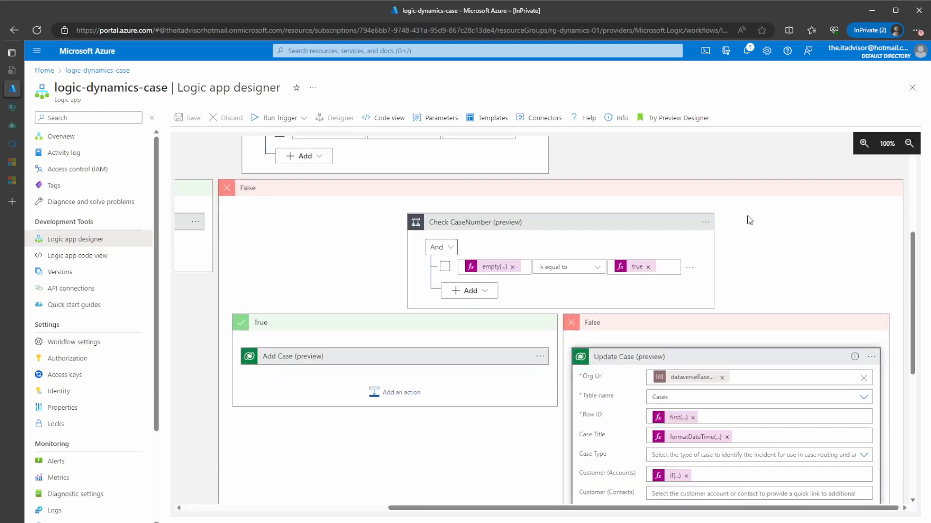
{"action": "scroll", "coordinate": [746, 217], "scroll_direction": "down", "scroll_amount": 4}
{"action": "scroll", "coordinate": [582, 330], "scroll_direction": "down", "scroll_amount": 2}
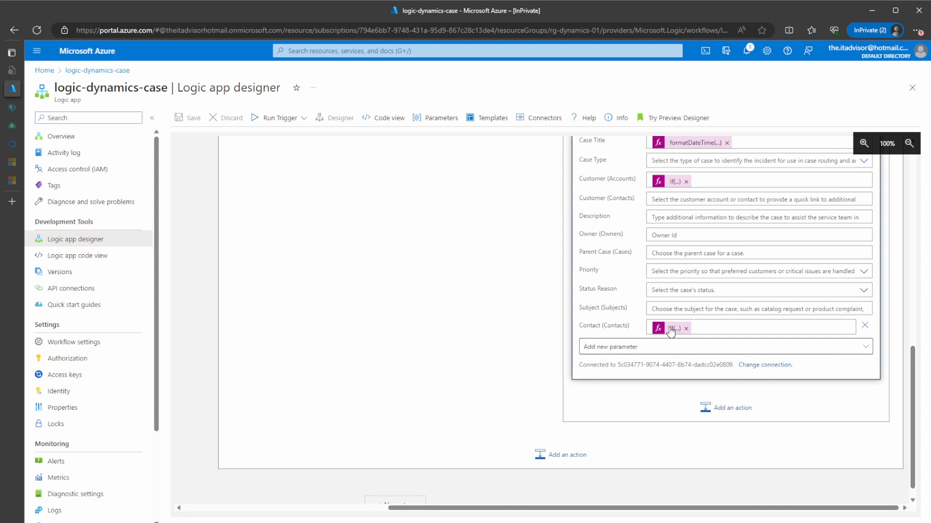
{"action": "scroll", "coordinate": [634, 265], "scroll_direction": "up", "scroll_amount": 2}
{"action": "scroll", "coordinate": [634, 264], "scroll_direction": "up", "scroll_amount": 1}
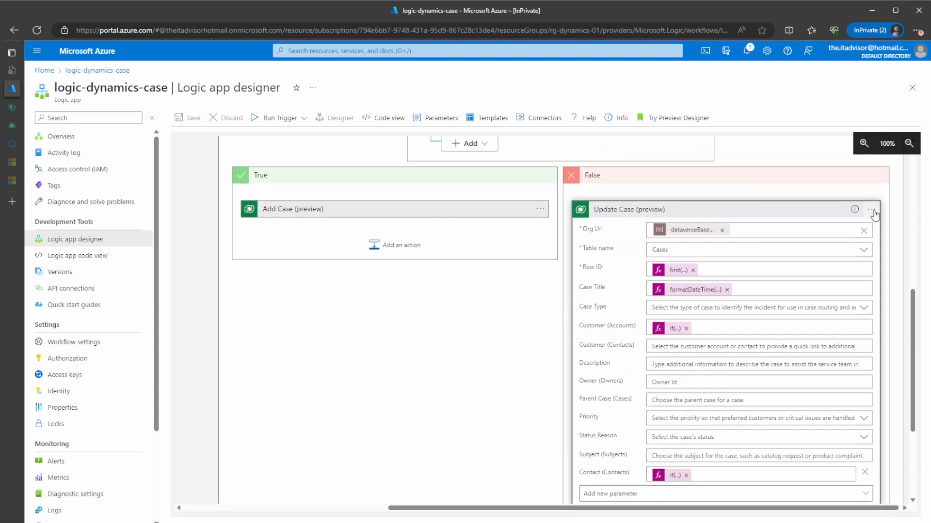
{"action": "left_click", "coordinate": [871, 209]}
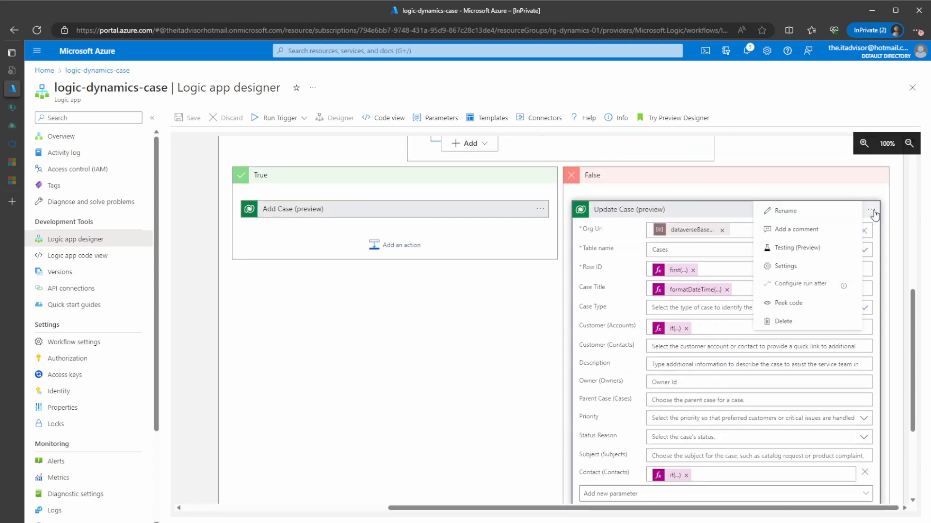
{"action": "left_click", "coordinate": [783, 305]}
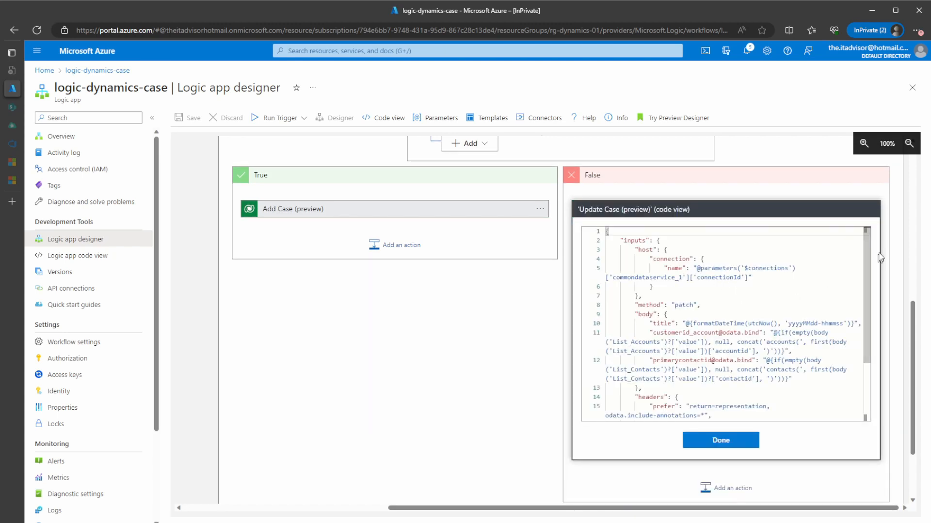
{"action": "left_click_drag", "start_coordinate": [866, 243], "coordinate": [859, 307]}
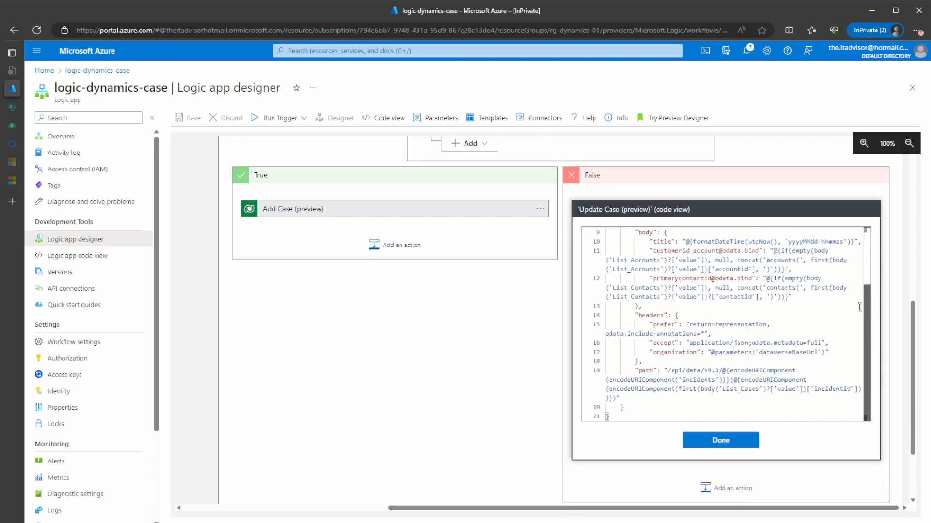
{"action": "scroll", "coordinate": [649, 297], "scroll_direction": "up", "scroll_amount": 1}
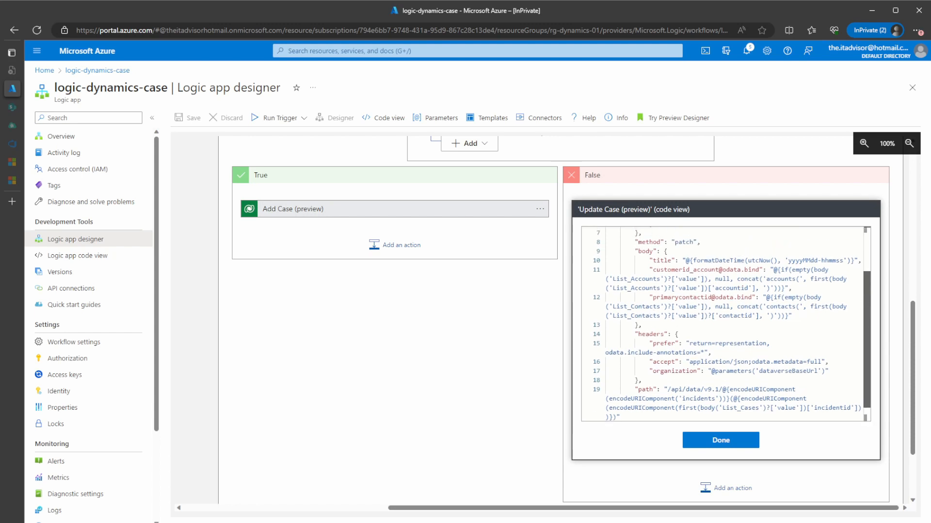
{"action": "left_click", "coordinate": [649, 297]}
{"action": "left_click_drag", "start_coordinate": [650, 297], "coordinate": [789, 316]}
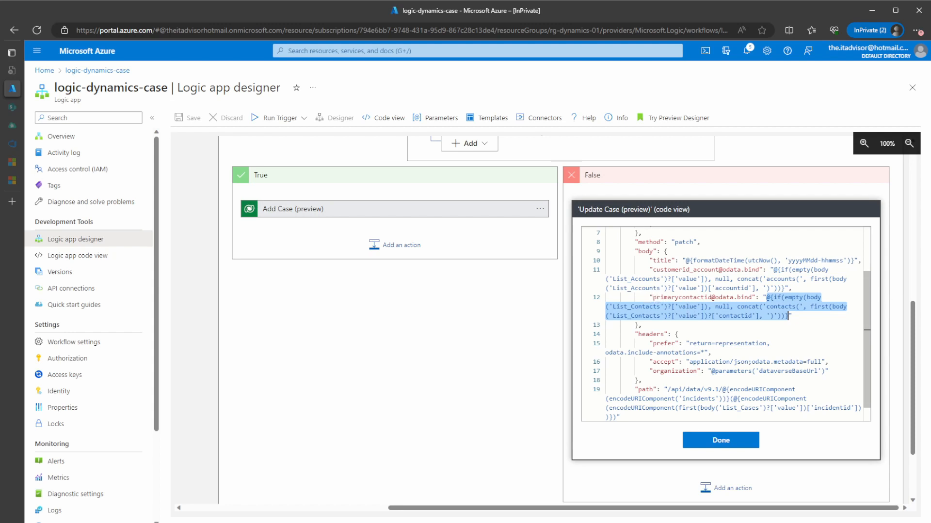
{"action": "left_click_drag", "start_coordinate": [653, 297], "coordinate": [679, 298]}
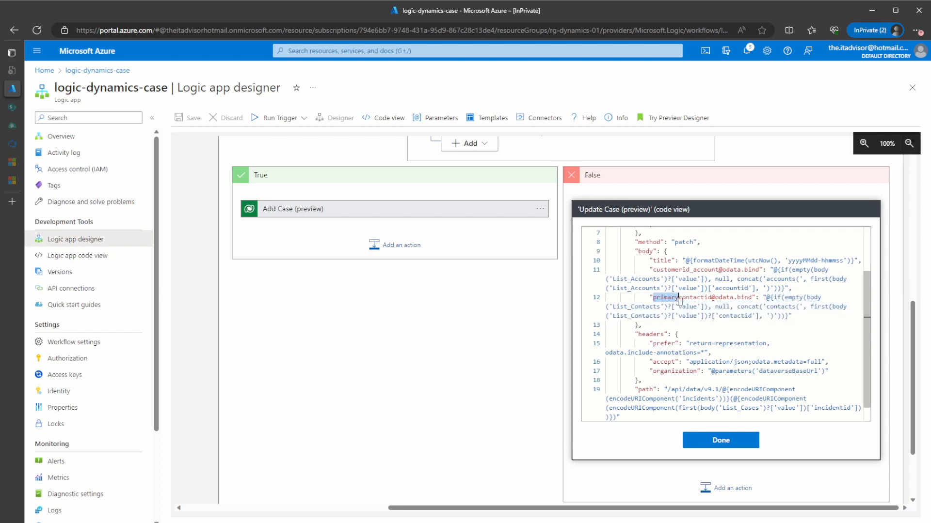
{"action": "double_click", "coordinate": [722, 306]}
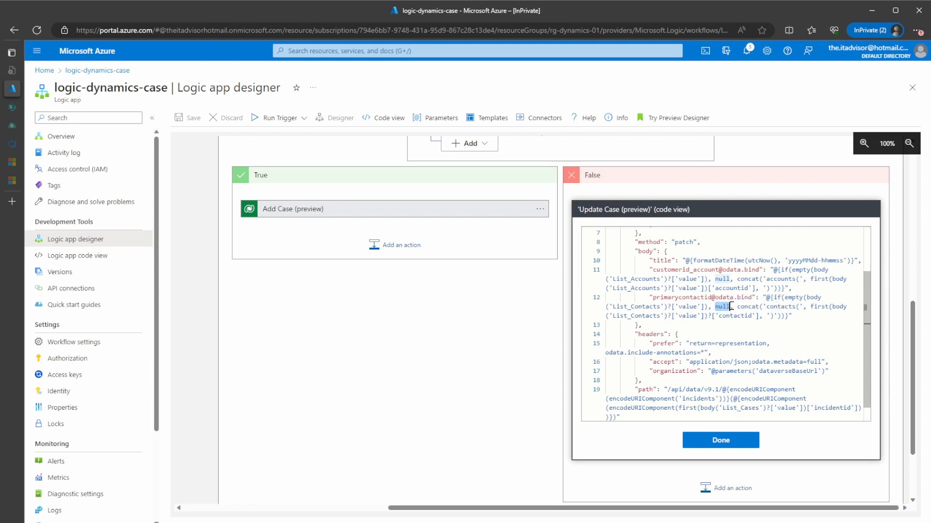
Leave the code peek, open the failed run of 22/07/2023, 10:51 from the overview, and expand its Update Case (preview) action
{"action": "left_click", "coordinate": [770, 297]}
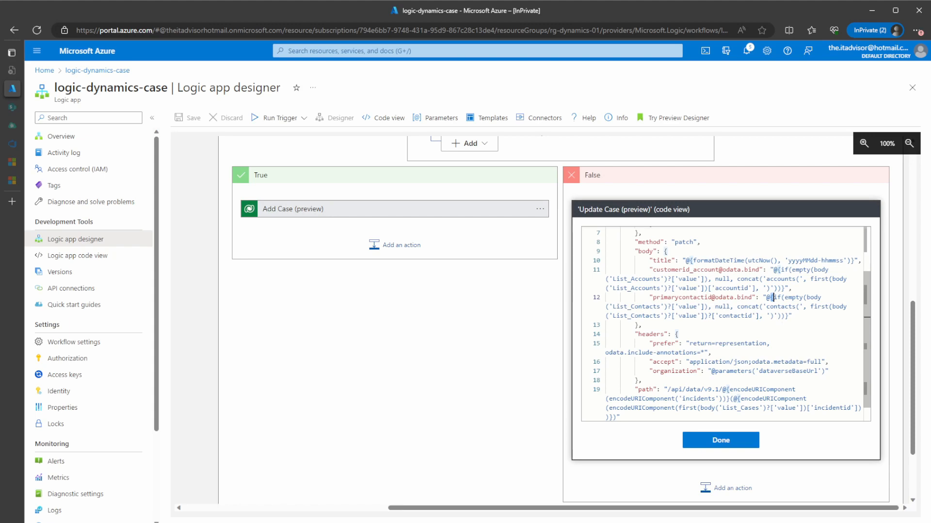
{"action": "left_click", "coordinate": [54, 140]}
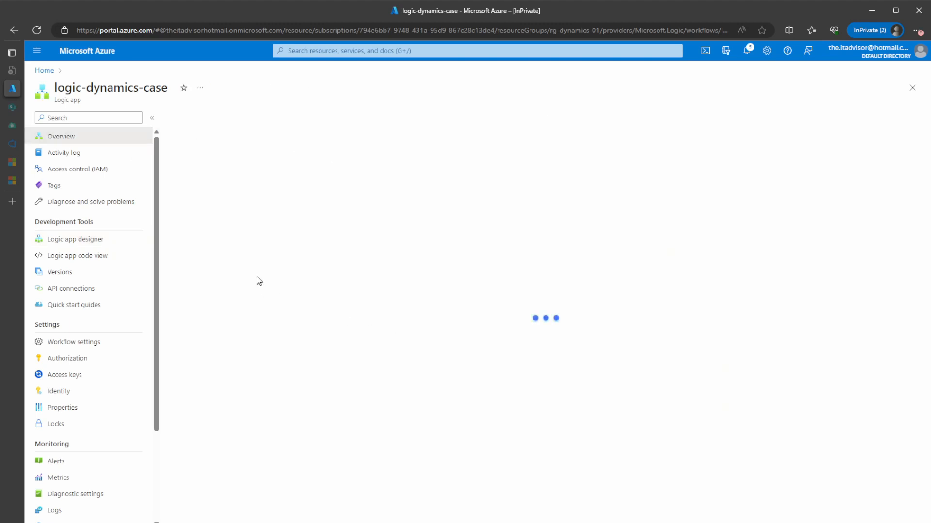
{"action": "left_click", "coordinate": [230, 313]}
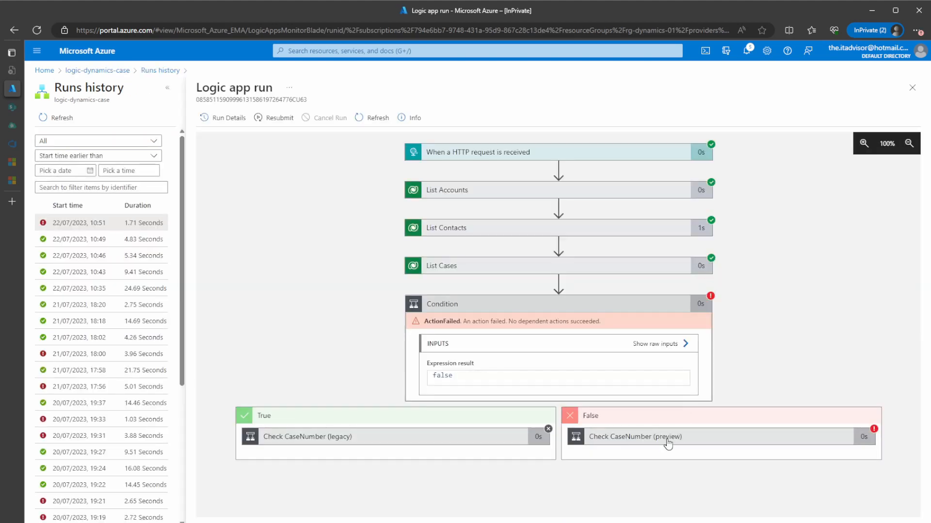
{"action": "left_click", "coordinate": [667, 441]}
{"action": "scroll", "coordinate": [747, 309], "scroll_direction": "down", "scroll_amount": 3}
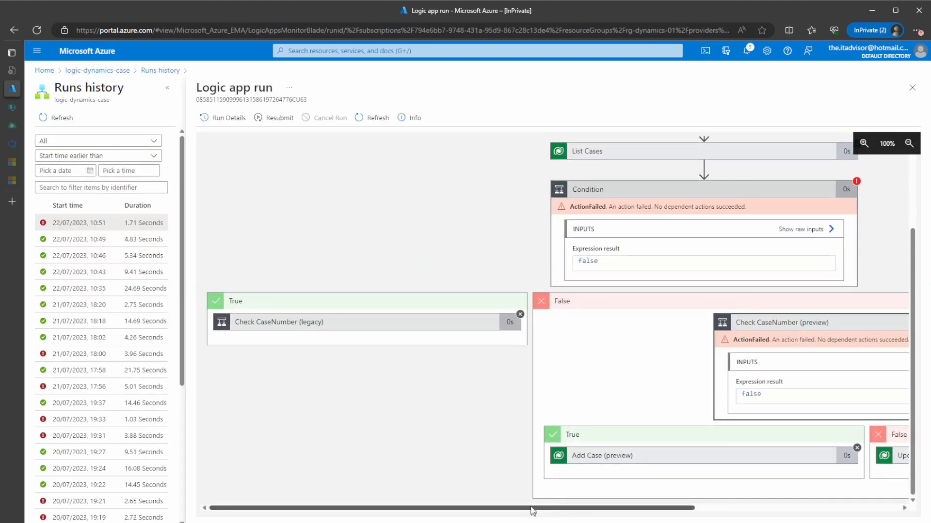
{"action": "left_click_drag", "start_coordinate": [530, 508], "coordinate": [699, 508]}
{"action": "left_click", "coordinate": [751, 456]}
{"action": "scroll", "coordinate": [660, 255], "scroll_direction": "down", "scroll_amount": 7}
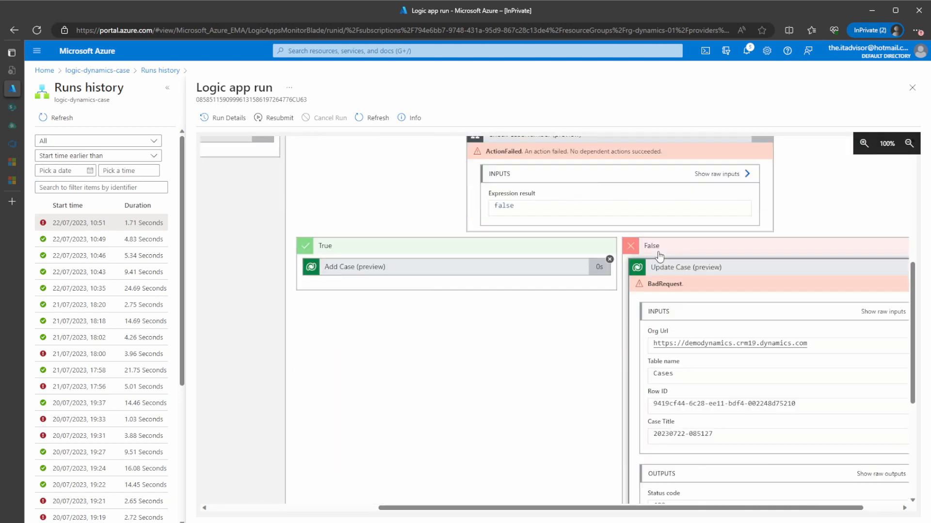
{"action": "scroll", "coordinate": [617, 401], "scroll_direction": "up", "scroll_amount": 5}
{"action": "left_click_drag", "start_coordinate": [536, 507], "coordinate": [571, 508]}
{"action": "left_click", "coordinate": [828, 377]}
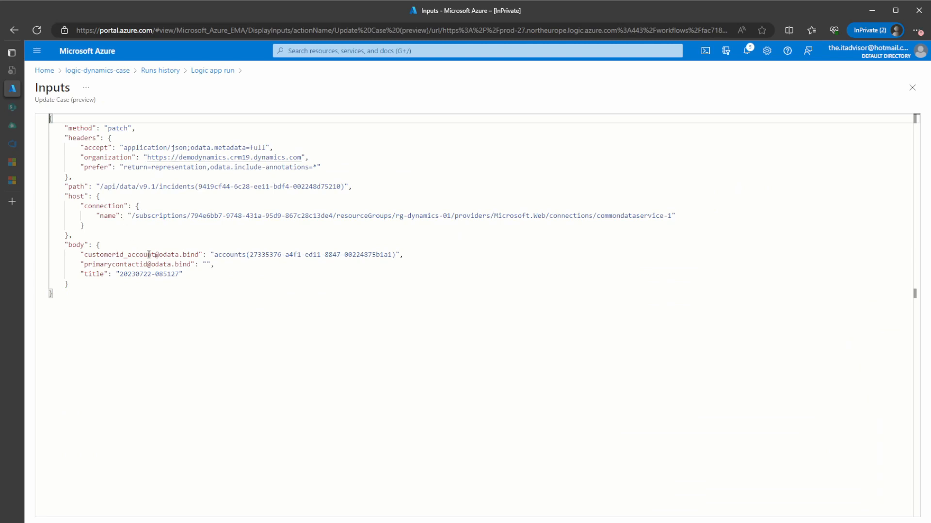
{"action": "left_click_drag", "start_coordinate": [199, 265], "coordinate": [213, 264]}
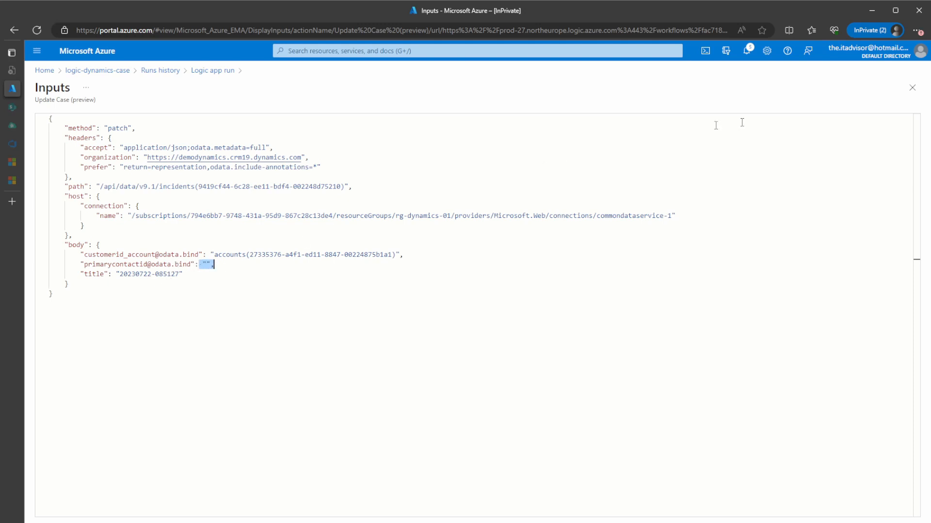
{"action": "left_click", "coordinate": [913, 88]}
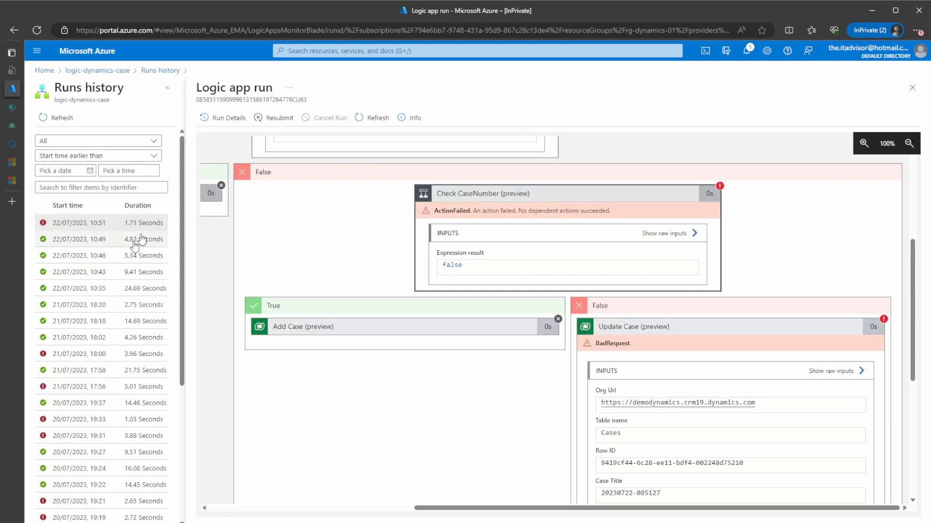
Open the 22/07/2023, 10:43 run and expand Check CaseNumber (legacy) down to its Update Case (legacy) action
{"action": "left_click", "coordinate": [139, 272]}
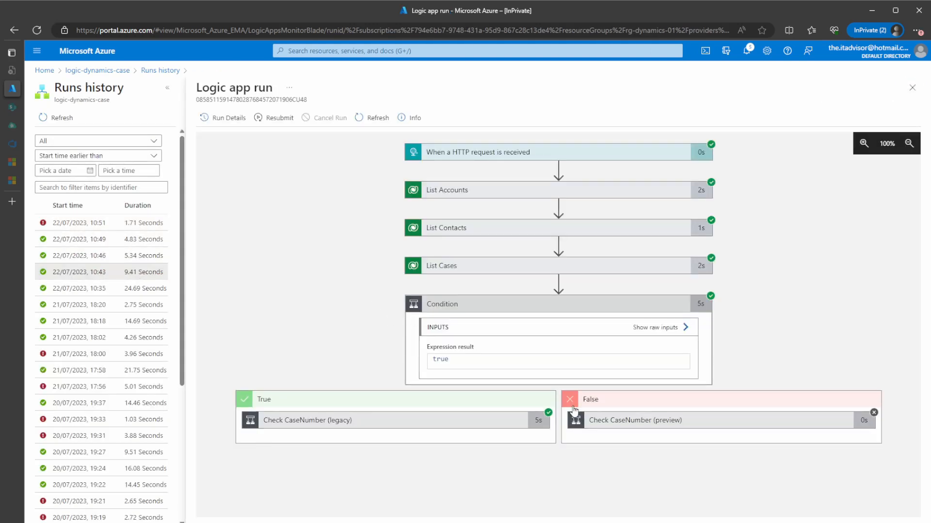
{"action": "left_click", "coordinate": [370, 425]}
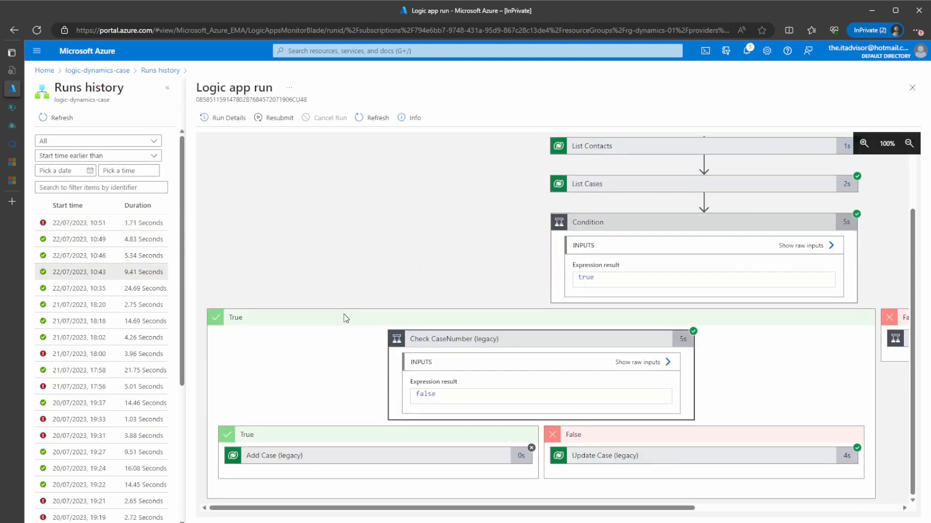
{"action": "left_click", "coordinate": [731, 456]}
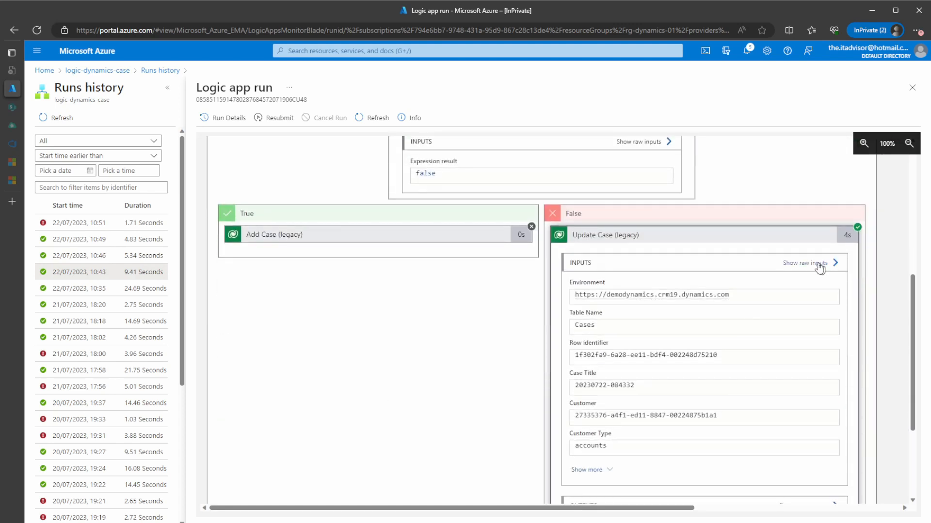
Show the raw inputs of Update Case (legacy), highlight the _primarycontactid_value line, and close them
{"action": "left_click", "coordinate": [819, 264]}
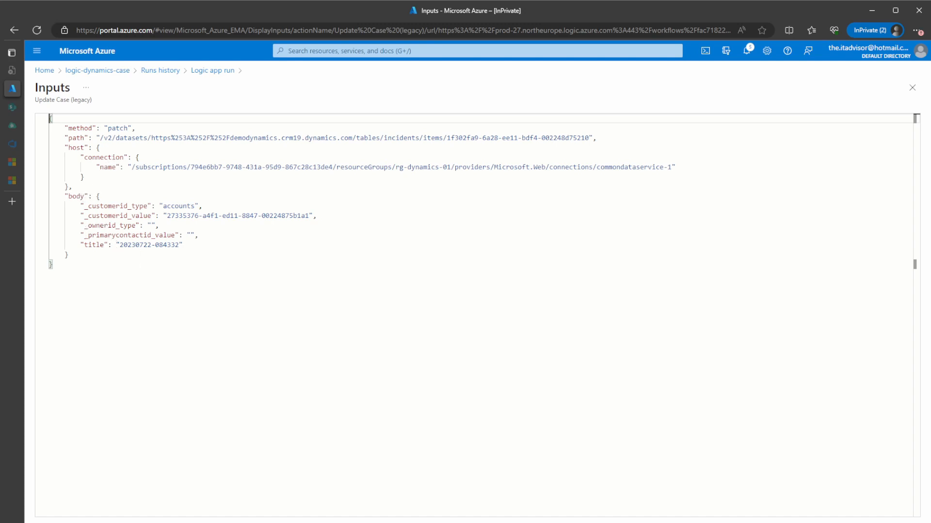
{"action": "left_click_drag", "start_coordinate": [84, 236], "coordinate": [212, 238]}
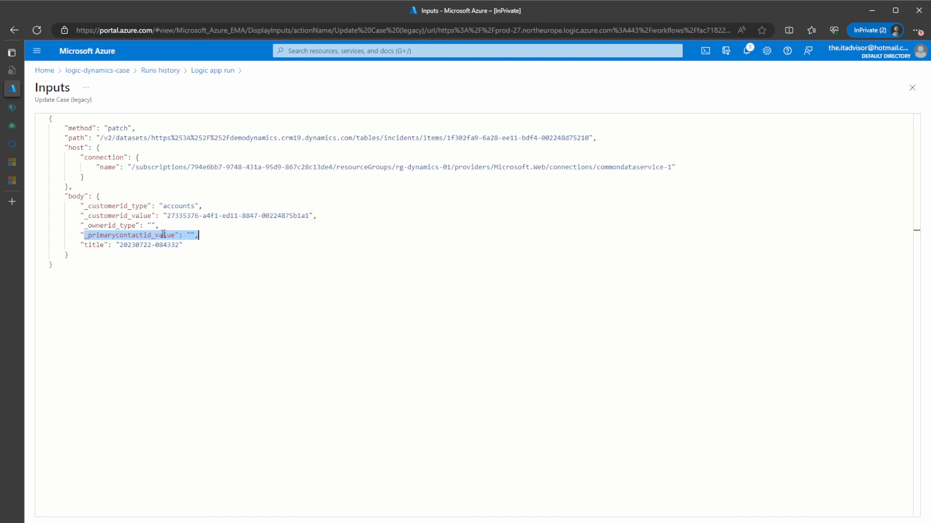
{"action": "left_click", "coordinate": [198, 235]}
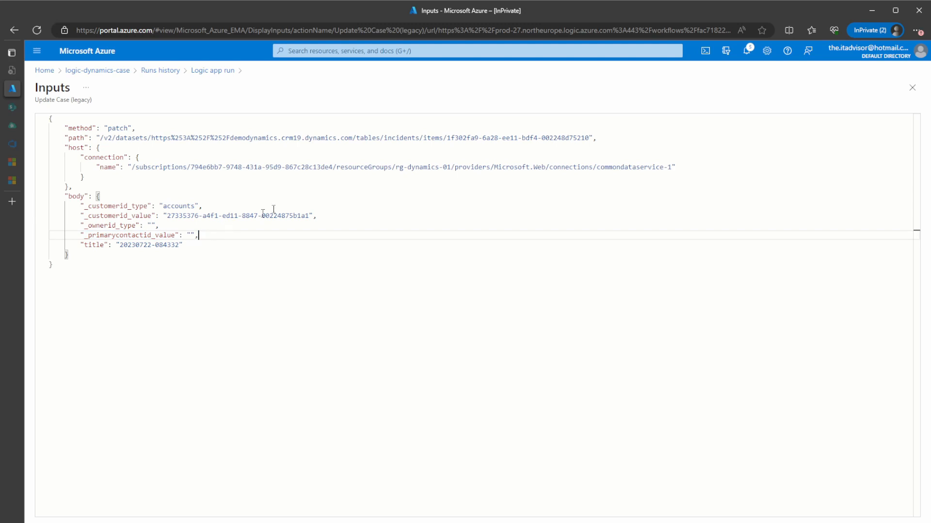
{"action": "left_click", "coordinate": [913, 88]}
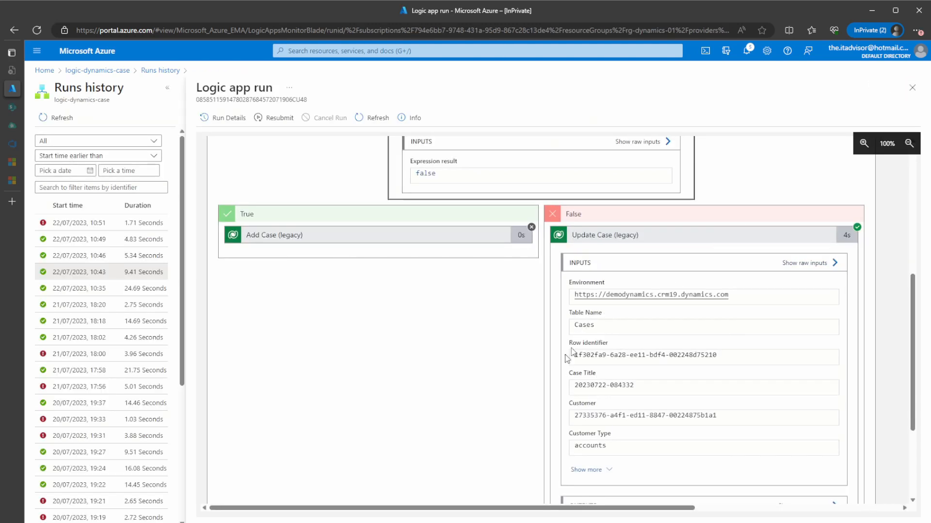
Return to the failed 10:51 run and compare the Update Case (preview) error output with its raw inputs
{"action": "left_click", "coordinate": [73, 224]}
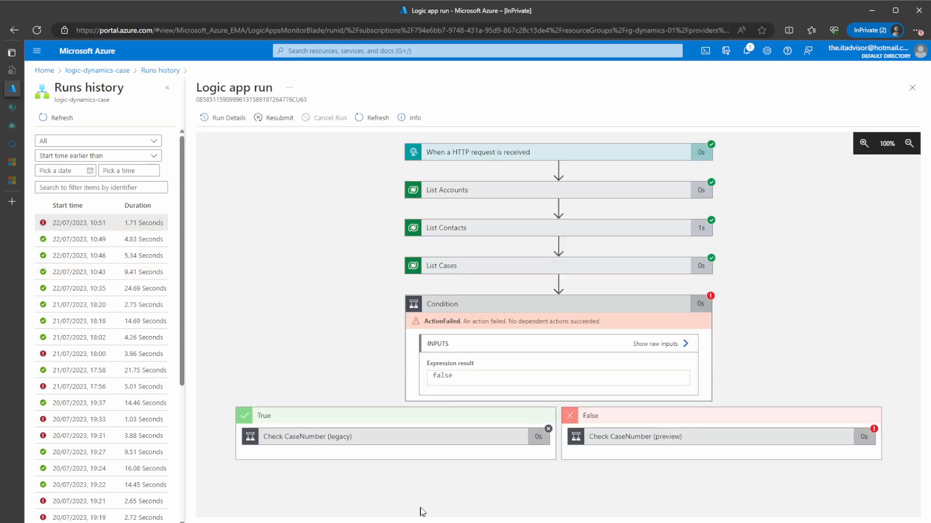
{"action": "left_click", "coordinate": [709, 438]}
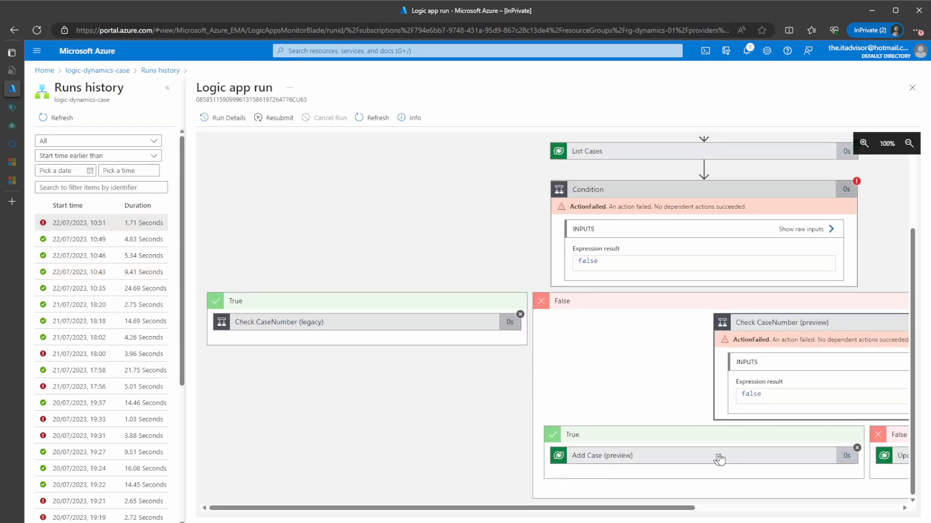
{"action": "scroll", "coordinate": [737, 455], "scroll_direction": "right", "scroll_amount": 5}
{"action": "left_click", "coordinate": [763, 450]}
{"action": "scroll", "coordinate": [719, 343], "scroll_direction": "down", "scroll_amount": 5}
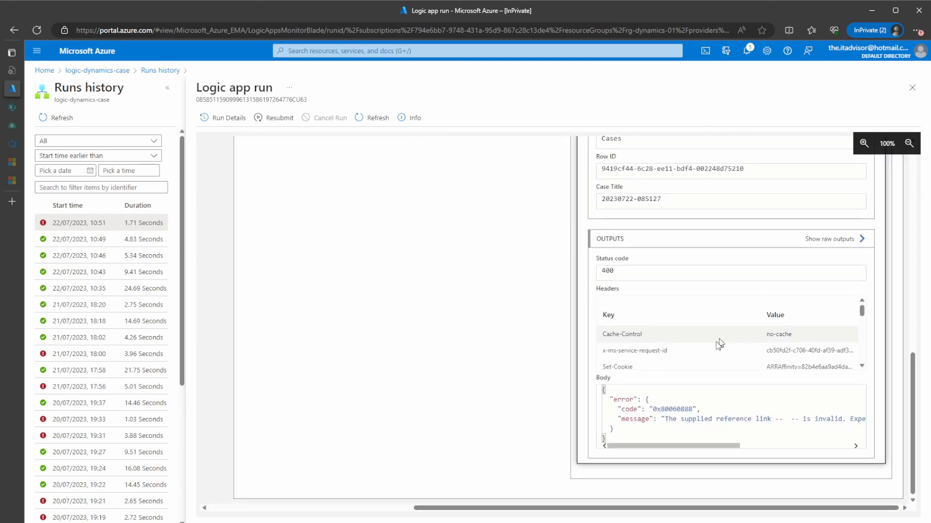
{"action": "scroll", "coordinate": [744, 318], "scroll_direction": "up", "scroll_amount": 3}
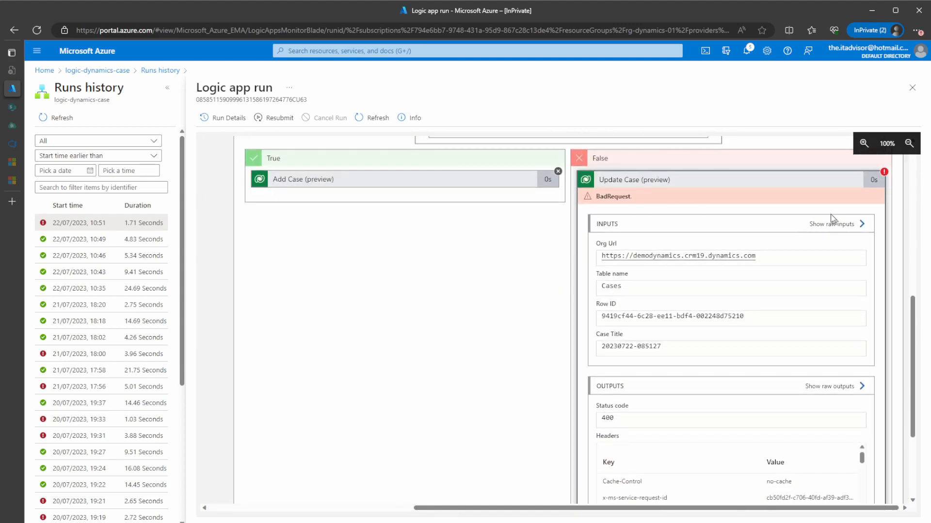
{"action": "left_click", "coordinate": [835, 224]}
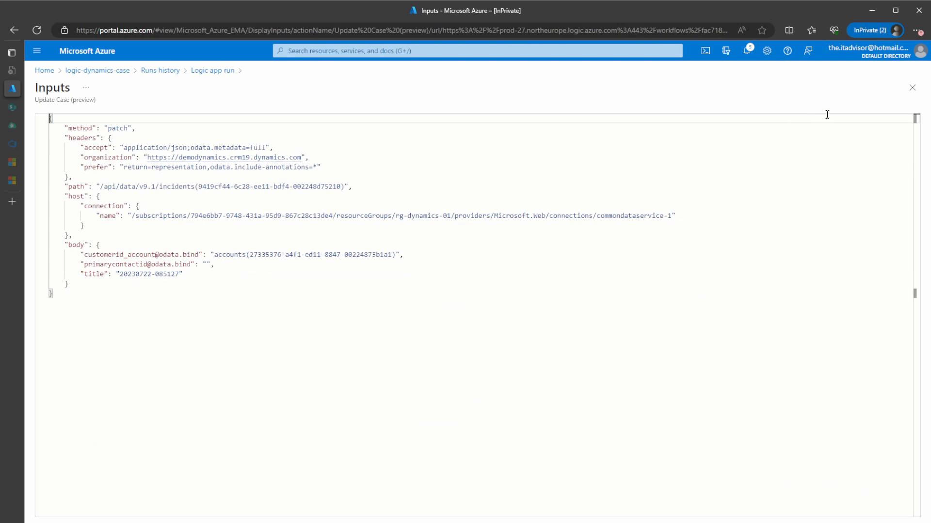
{"action": "left_click", "coordinate": [911, 88]}
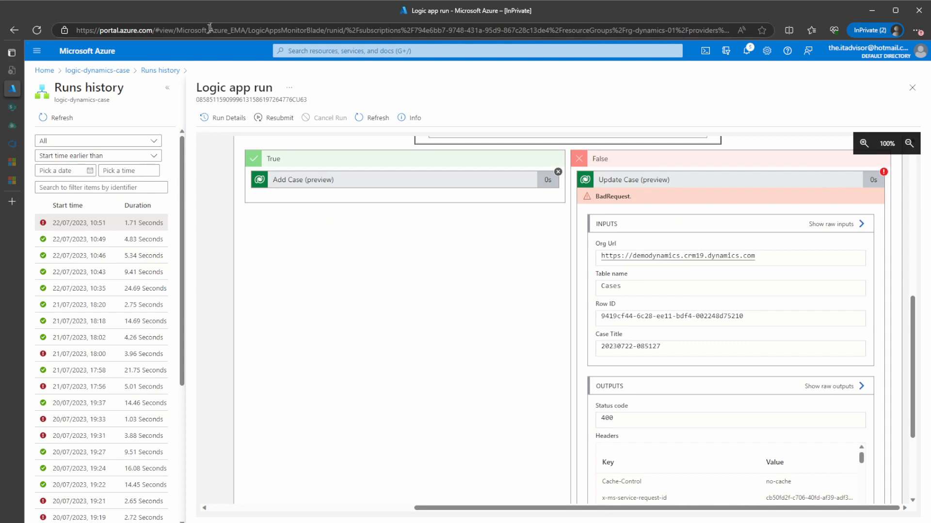
Open logic-dynamics-case in the designer and expand Condition, Check CaseNumber (preview) and Update Case (preview)
{"action": "left_click", "coordinate": [121, 71]}
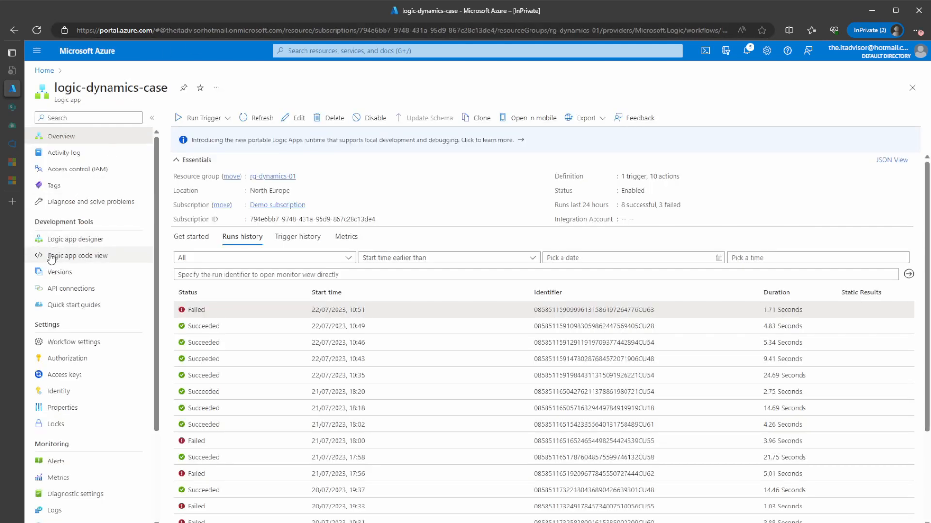
{"action": "left_click", "coordinate": [93, 242]}
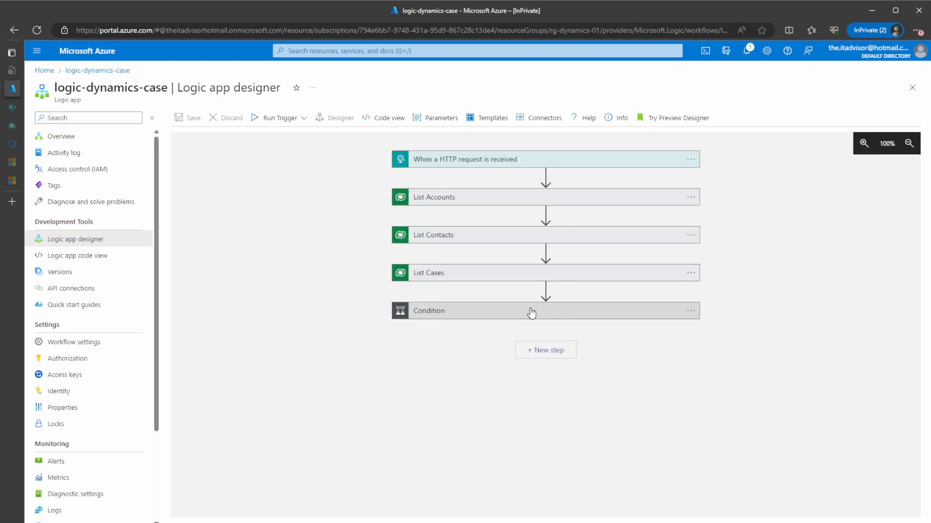
{"action": "left_click", "coordinate": [531, 317]}
{"action": "left_click", "coordinate": [639, 448]}
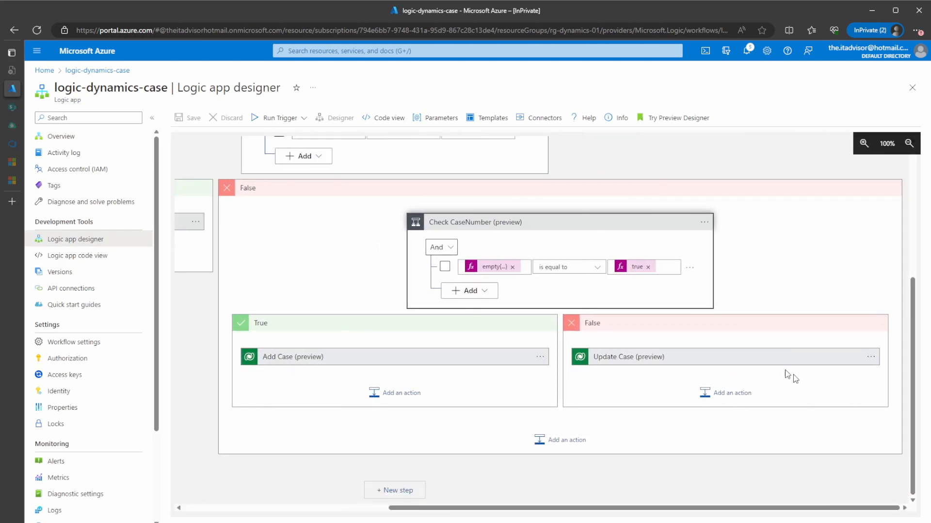
{"action": "left_click", "coordinate": [763, 364]}
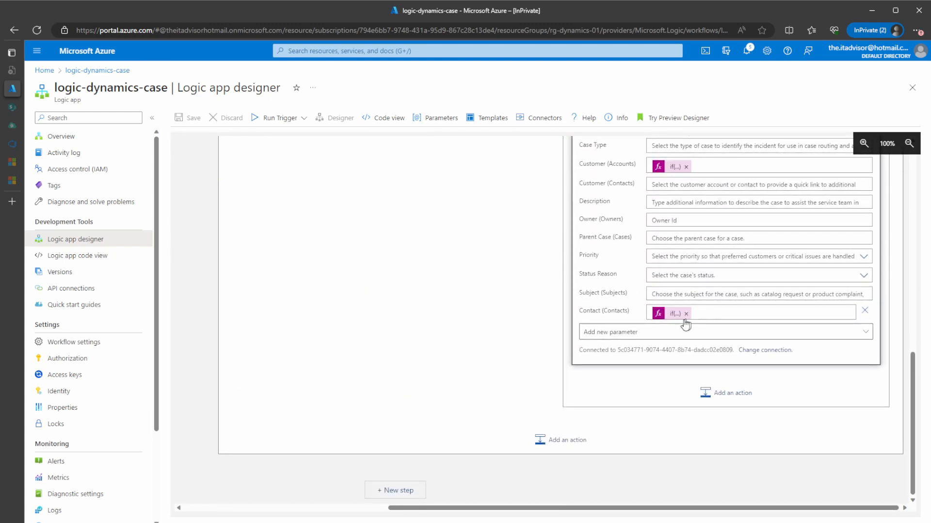
Open the Contact (Contacts) expression of Update Case (preview) and examine its if(empty(body('List_Contacts')?['value']) formula
{"action": "left_click", "coordinate": [674, 315]}
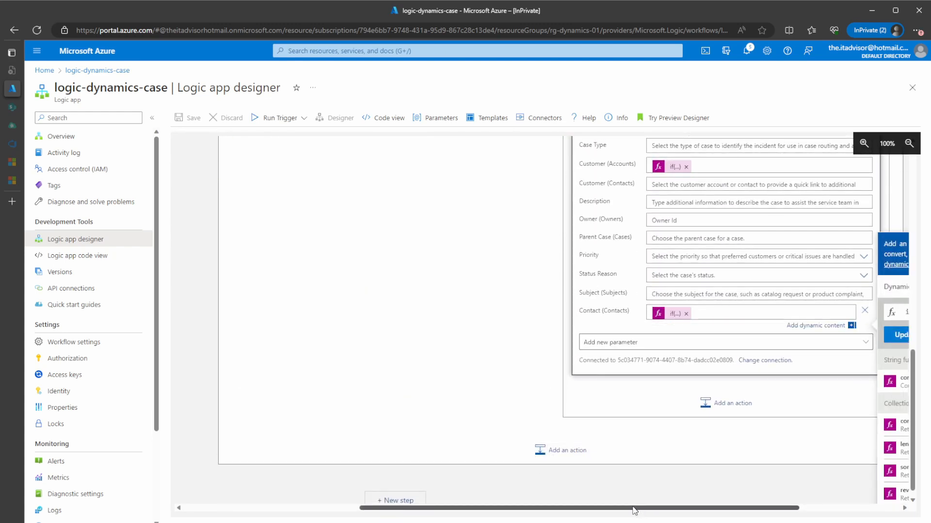
{"action": "left_click_drag", "start_coordinate": [713, 508], "coordinate": [783, 509]}
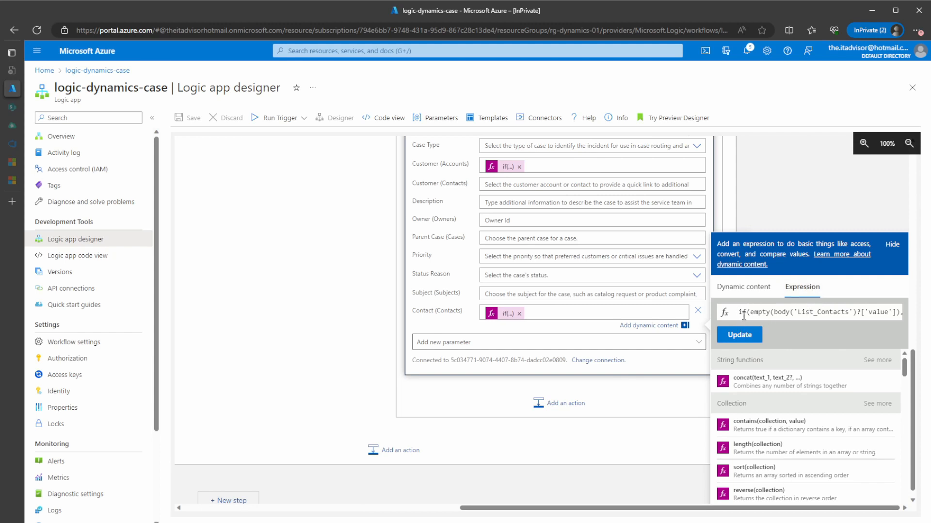
{"action": "left_click_drag", "start_coordinate": [794, 311], "coordinate": [906, 306]}
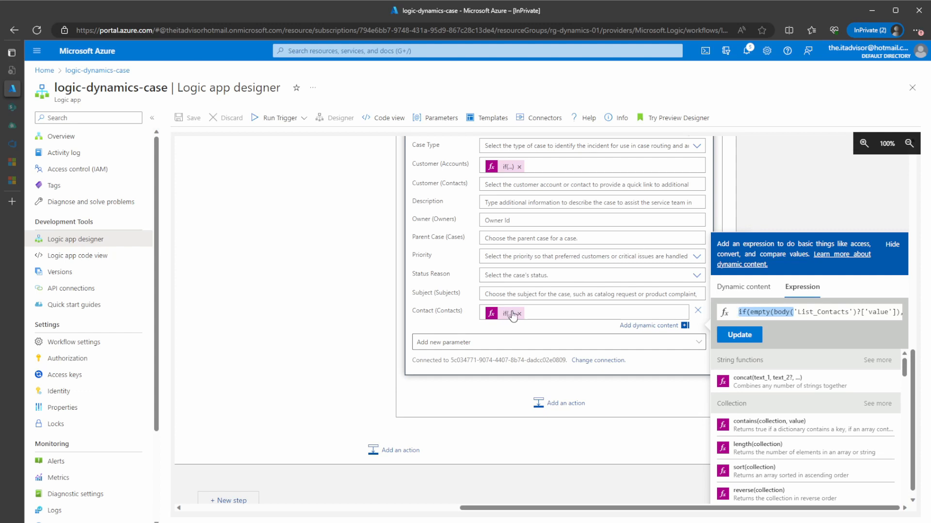
{"action": "scroll", "coordinate": [508, 317], "scroll_direction": "left", "scroll_amount": 3}
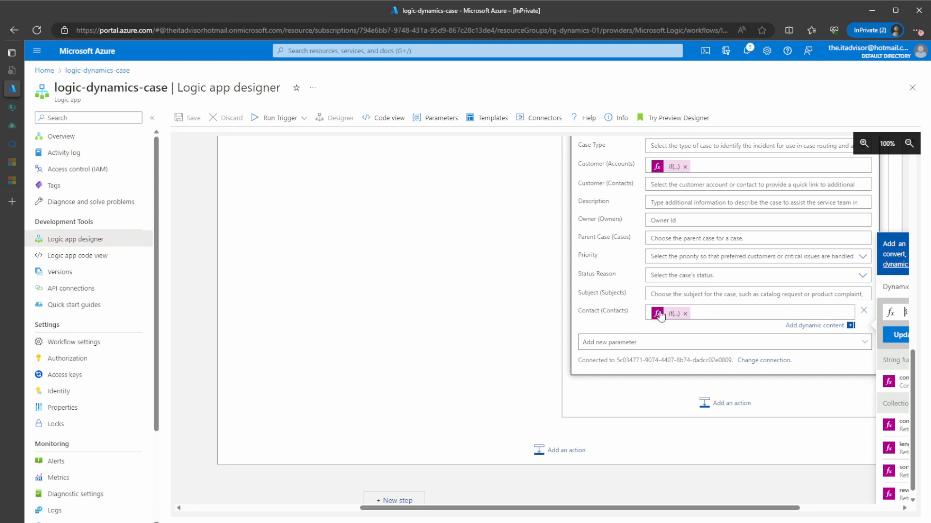
{"action": "scroll", "coordinate": [661, 314], "scroll_direction": "up", "scroll_amount": 3}
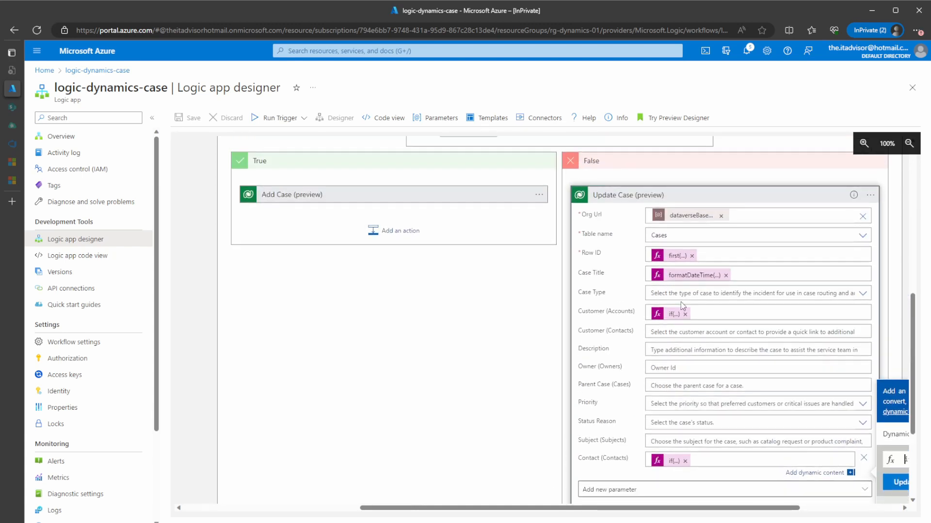
Switch the workflow to its full code definition and search it for "(preview)"
{"action": "left_click", "coordinate": [378, 121]}
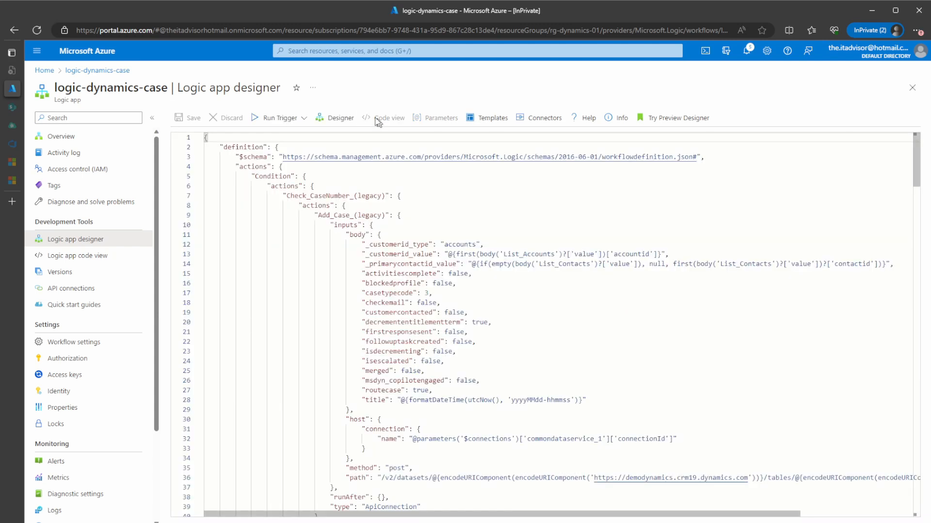
{"action": "key", "text": "ctrl+f"}
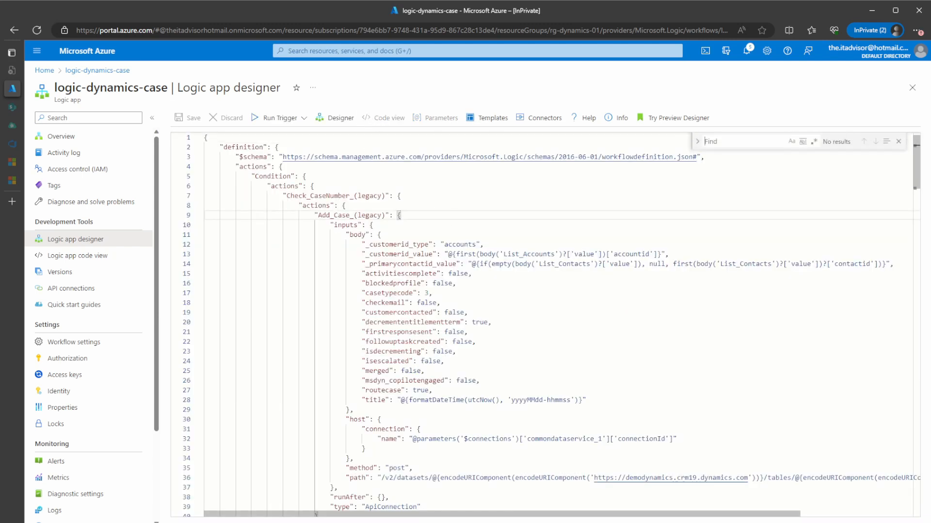
{"action": "type", "text": "p"}
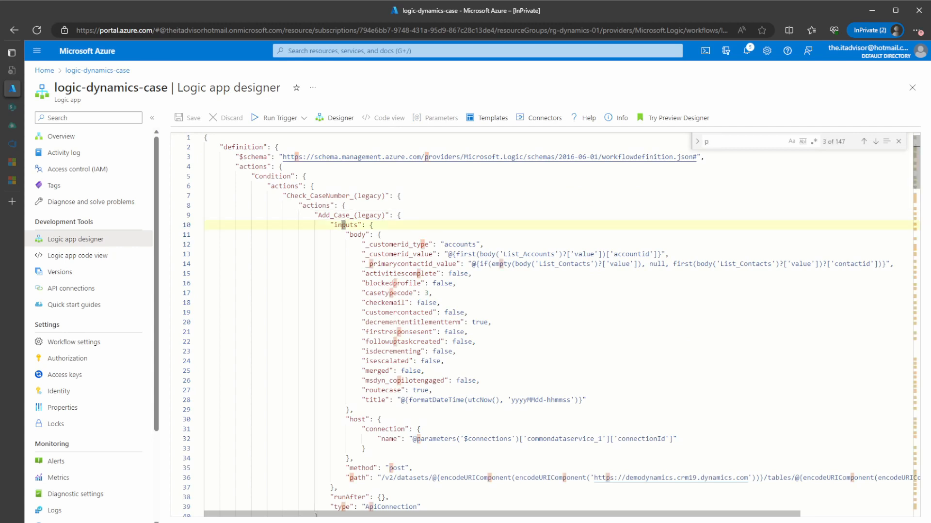
{"action": "key", "text": "BackSpace"}
{"action": "type", "text": "()"}
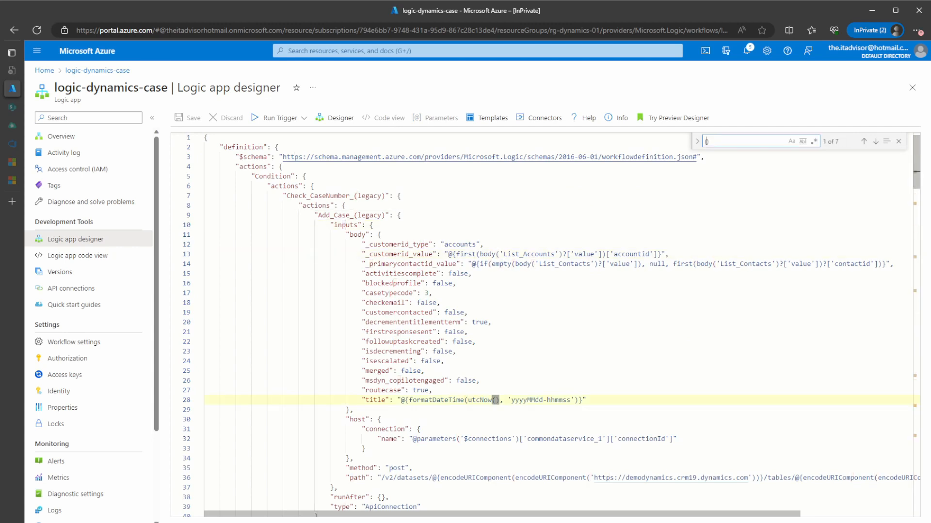
{"action": "type", "text": "preview"}
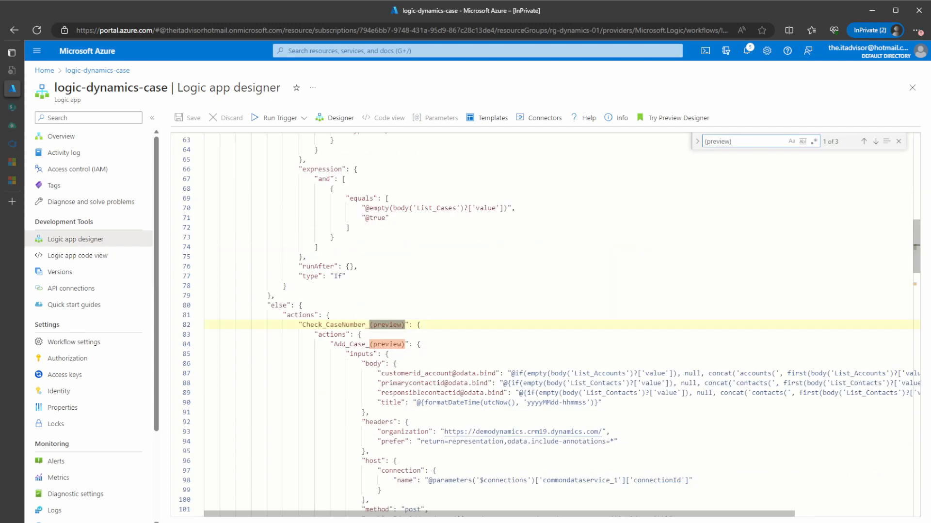
{"action": "scroll", "coordinate": [373, 311], "scroll_direction": "down", "scroll_amount": 5}
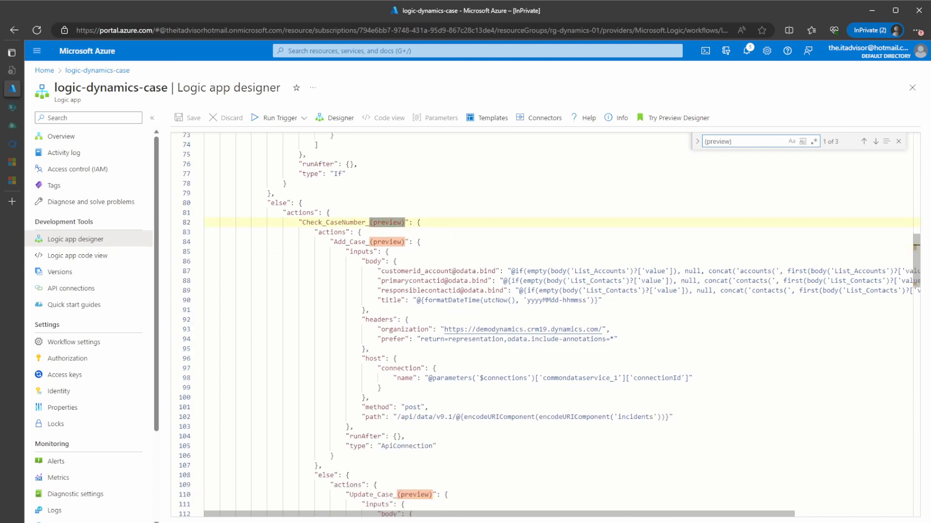
{"action": "scroll", "coordinate": [346, 263], "scroll_direction": "down", "scroll_amount": 2}
{"action": "left_click_drag", "start_coordinate": [347, 290], "coordinate": [445, 290]}
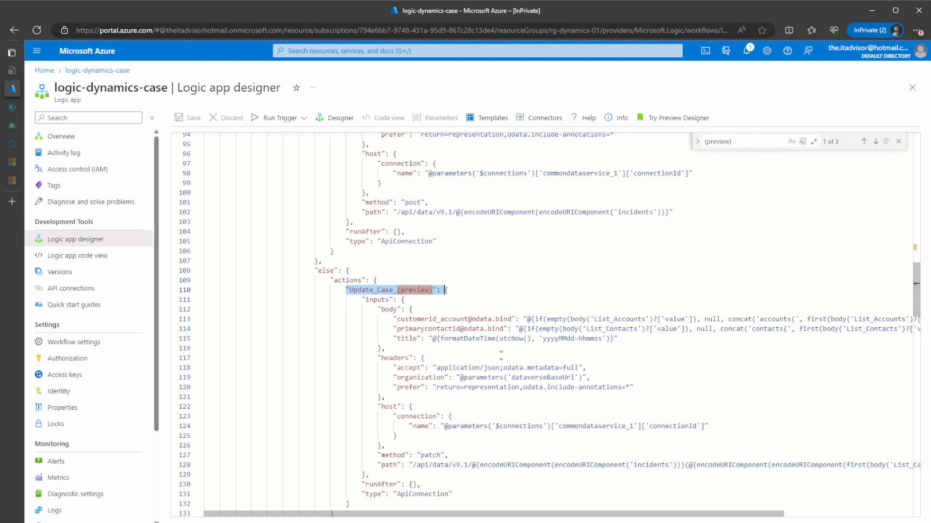
{"action": "left_click_drag", "start_coordinate": [394, 328], "coordinate": [507, 329]}
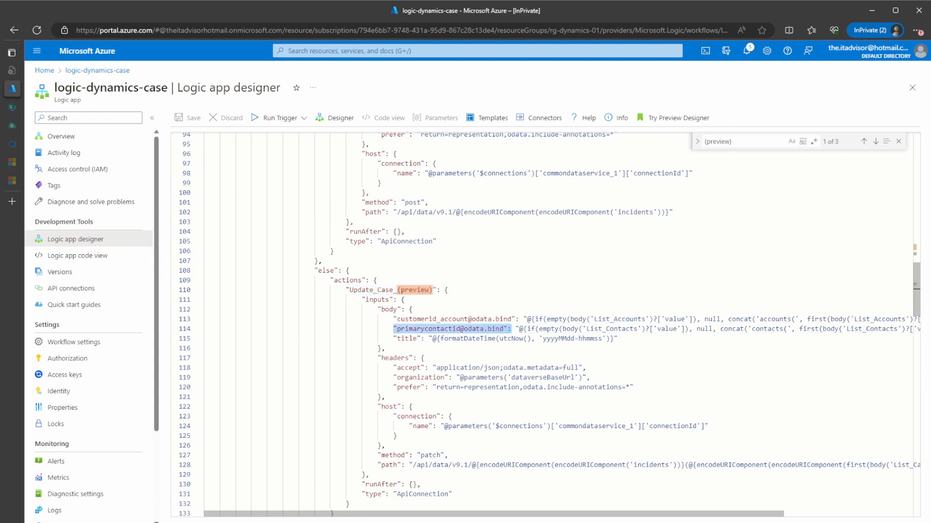
{"action": "left_click", "coordinate": [525, 329]}
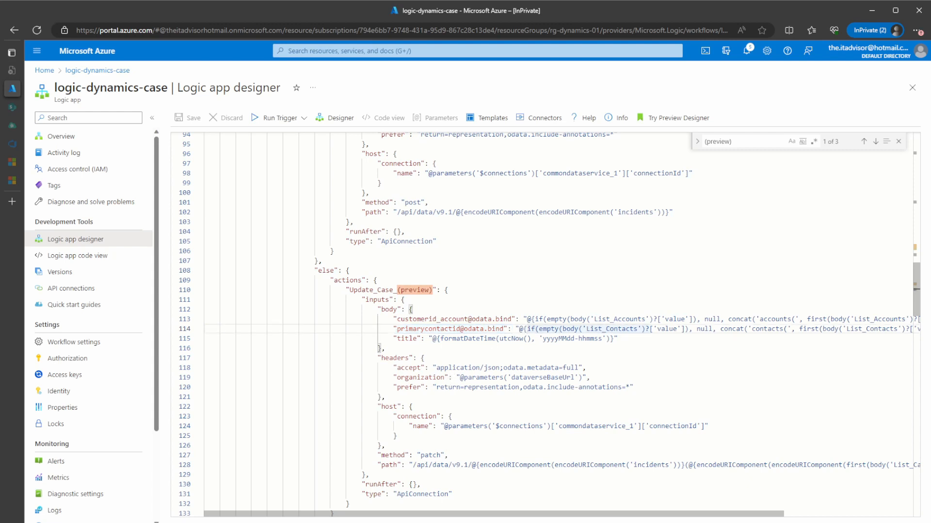
{"action": "left_click_drag", "start_coordinate": [649, 329], "coordinate": [523, 330]}
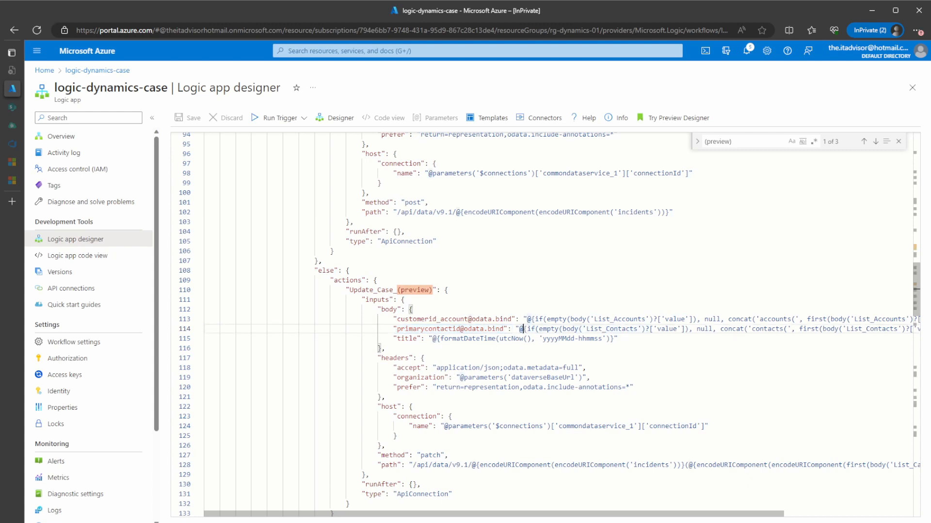
{"action": "key", "text": "Delete"}
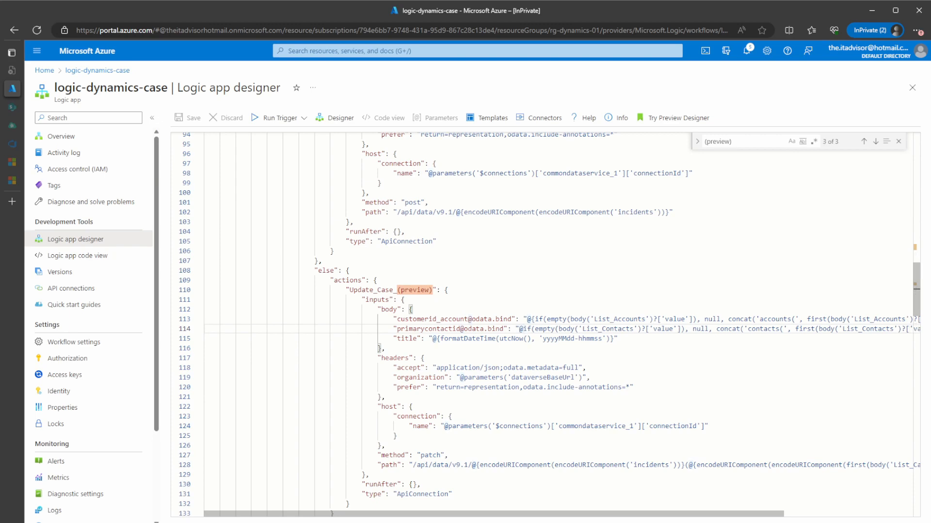
{"action": "key", "text": "End"}
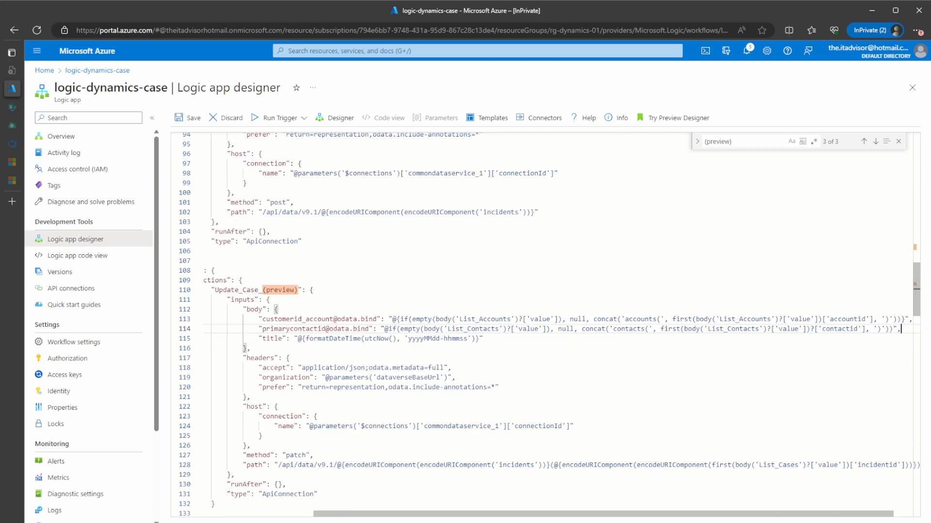
{"action": "key", "text": "Down"}
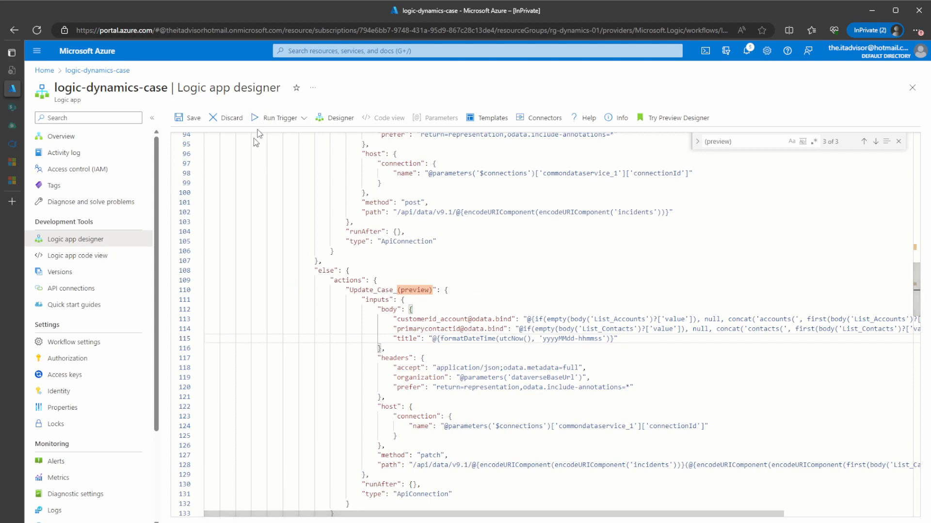
{"action": "left_click", "coordinate": [180, 118]}
Return to the visual designer and expand Condition, Check CaseNumber (preview) and Update Case (preview) to check the Contact (Contacts) expression
{"action": "left_click", "coordinate": [324, 120]}
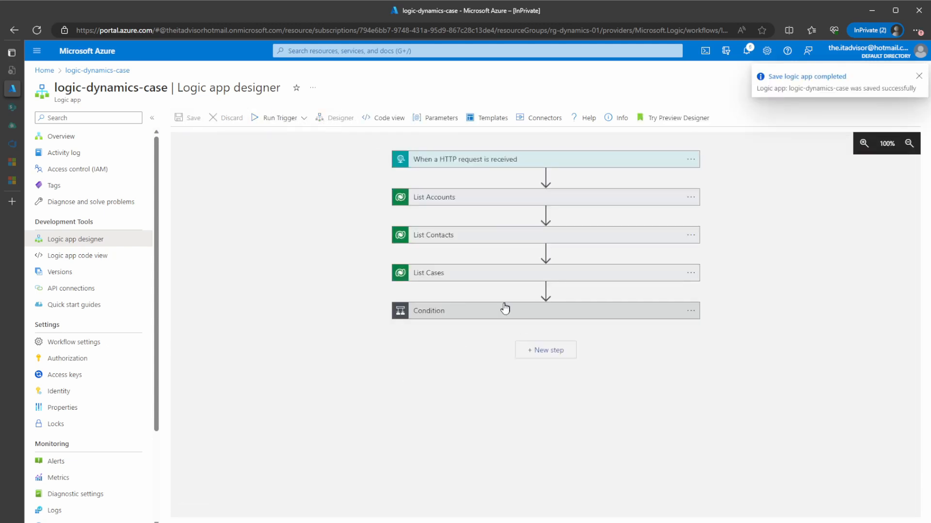
{"action": "left_click", "coordinate": [503, 310]}
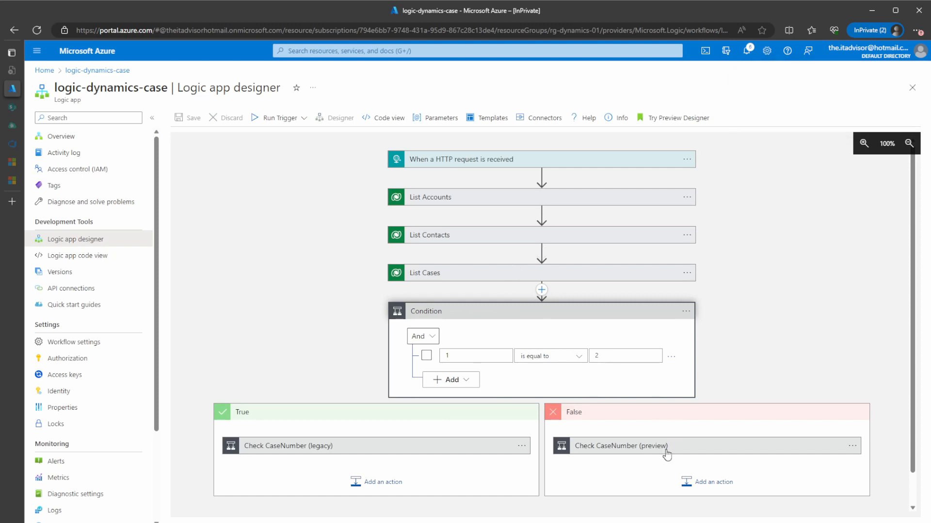
{"action": "left_click", "coordinate": [667, 448]}
{"action": "scroll", "coordinate": [529, 465], "scroll_direction": "down", "scroll_amount": 3}
{"action": "left_click_drag", "start_coordinate": [519, 508], "coordinate": [724, 395]}
{"action": "left_click", "coordinate": [689, 358]}
{"action": "scroll", "coordinate": [676, 329], "scroll_direction": "down", "scroll_amount": 5}
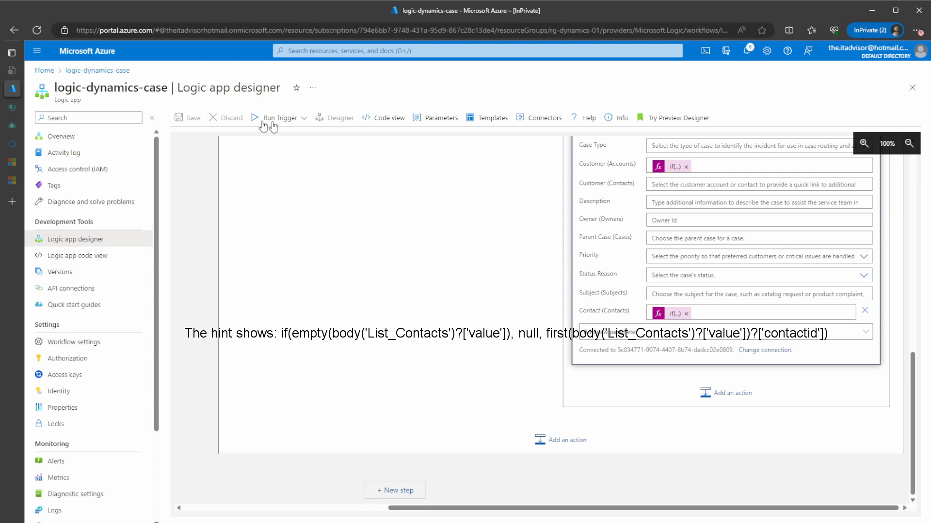
Resubmit the failed 22/07/2023 10:51 run from the logic app's runs history
{"action": "left_click", "coordinate": [60, 136]}
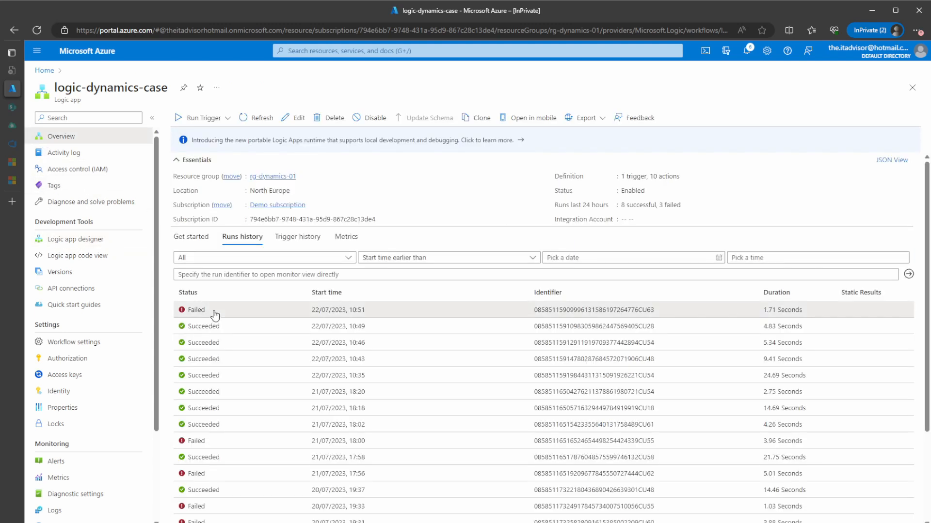
{"action": "right_click", "coordinate": [213, 314]}
{"action": "left_click", "coordinate": [241, 332]}
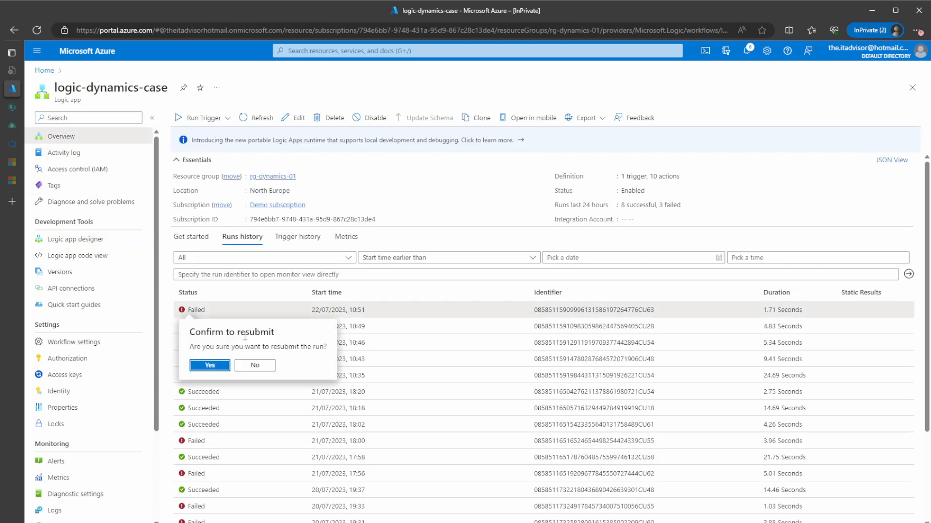
{"action": "left_click", "coordinate": [197, 366]}
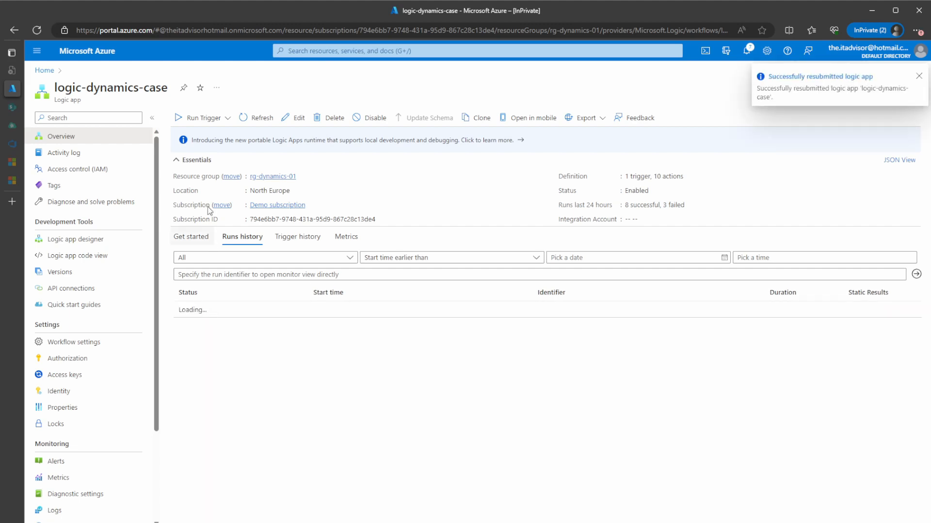
Open the resubmitted 11:01 run and refresh the runs history to check its status
{"action": "left_click", "coordinate": [237, 311]}
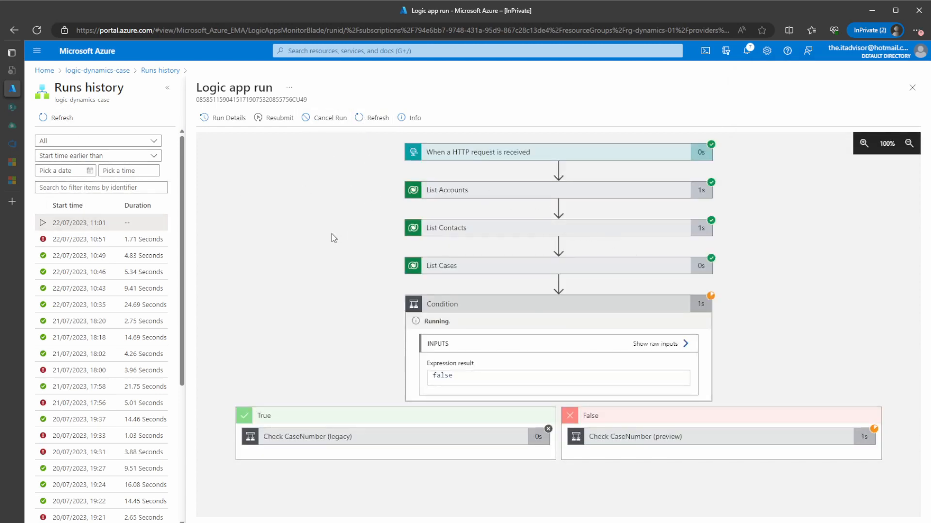
{"action": "left_click", "coordinate": [310, 119]}
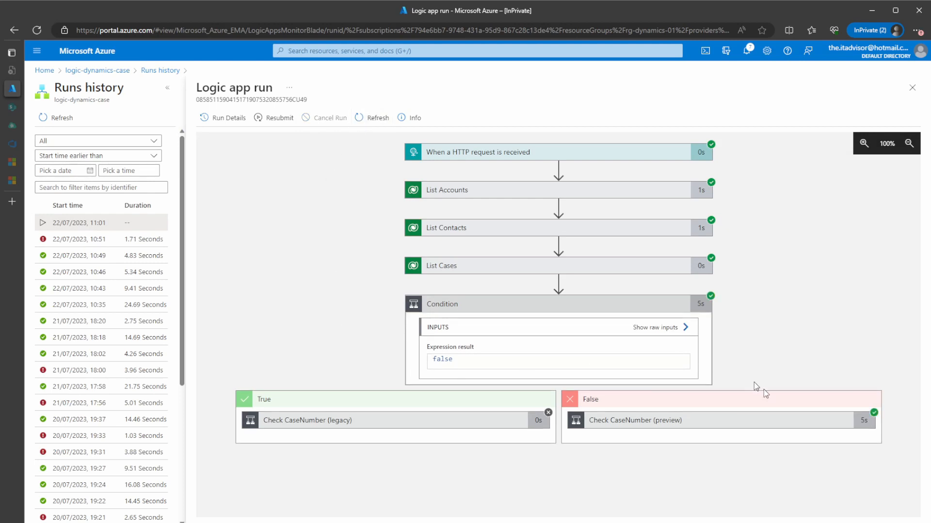
{"action": "left_click", "coordinate": [54, 119]}
Expand Check CaseNumber (preview) and Update Case (preview) in the 11:01 run and review the update's inputs and outputs
{"action": "left_click", "coordinate": [753, 421]}
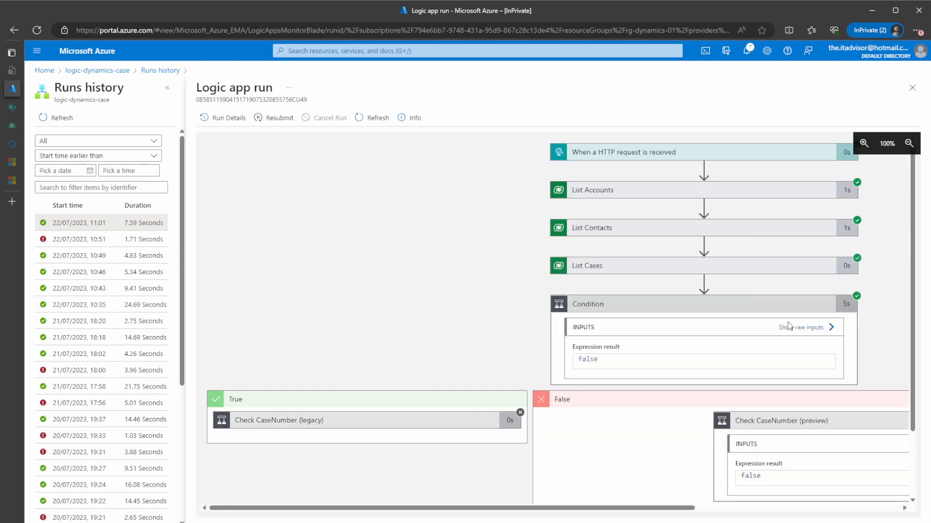
{"action": "left_click_drag", "start_coordinate": [381, 508], "coordinate": [586, 508]}
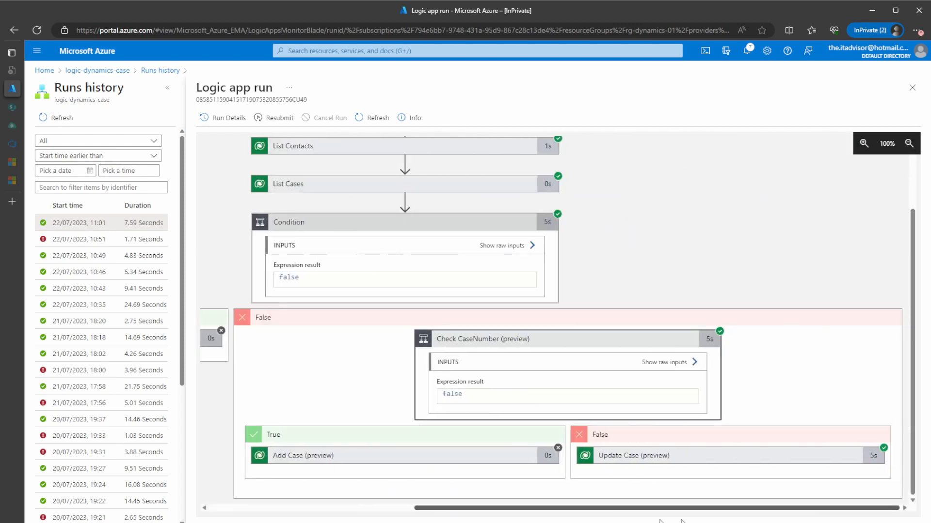
{"action": "left_click", "coordinate": [693, 463]}
{"action": "scroll", "coordinate": [780, 334], "scroll_direction": "down", "scroll_amount": 5}
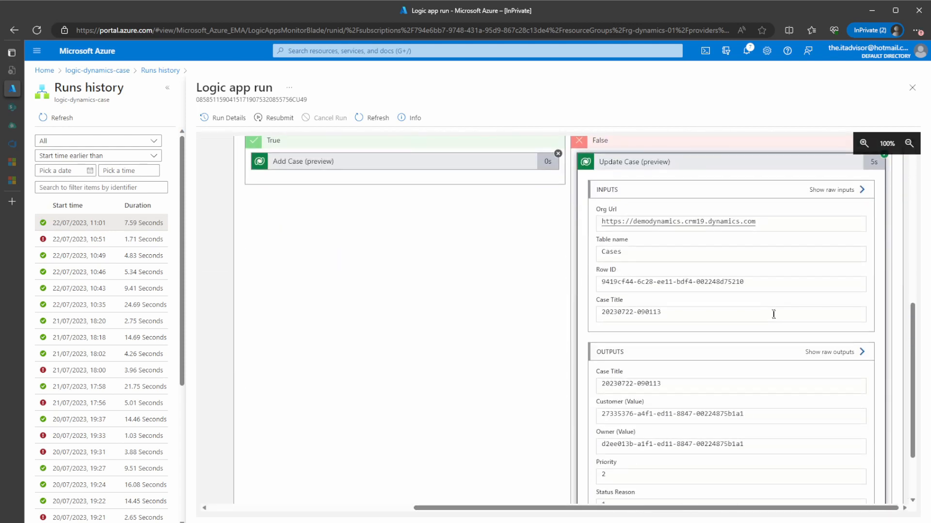
{"action": "left_click", "coordinate": [837, 189]}
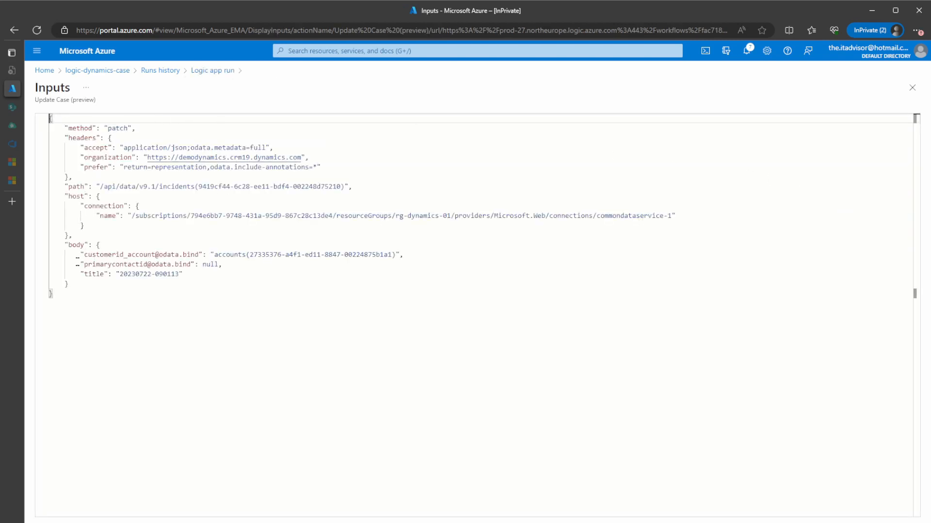
{"action": "mouse_move", "coordinate": [78, 264]}
{"action": "left_mouse_down"}
{"action": "mouse_move", "coordinate": [240, 269]}
{"action": "mouse_move", "coordinate": [64, 265]}
{"action": "left_mouse_up"}
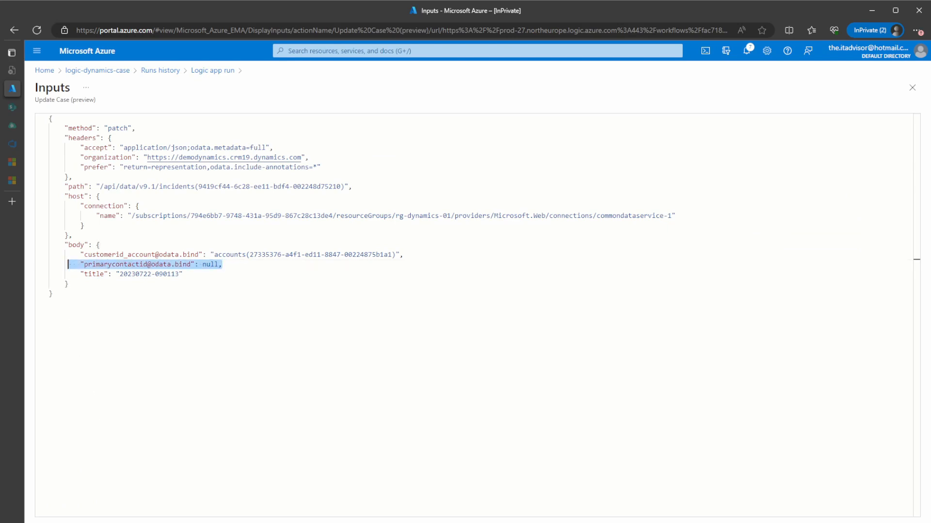
{"action": "left_click", "coordinate": [912, 87]}
Examine the _primarycontactid_value expression of Add_Case_(legacy) in the logic app code view
{"action": "scroll", "coordinate": [473, 364], "scroll_direction": "up", "scroll_amount": 5}
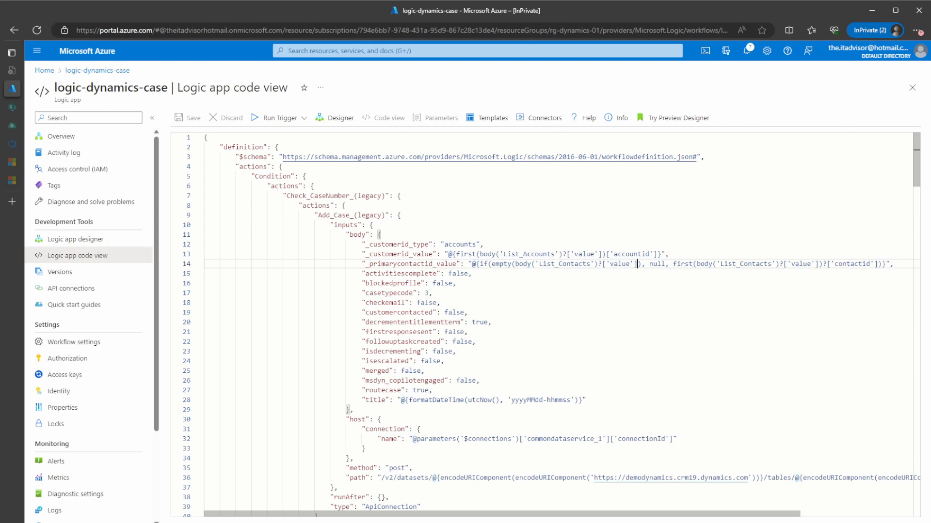
{"action": "left_click_drag", "start_coordinate": [673, 264], "coordinate": [771, 264]}
{"action": "left_click_drag", "start_coordinate": [480, 264], "coordinate": [876, 263]}
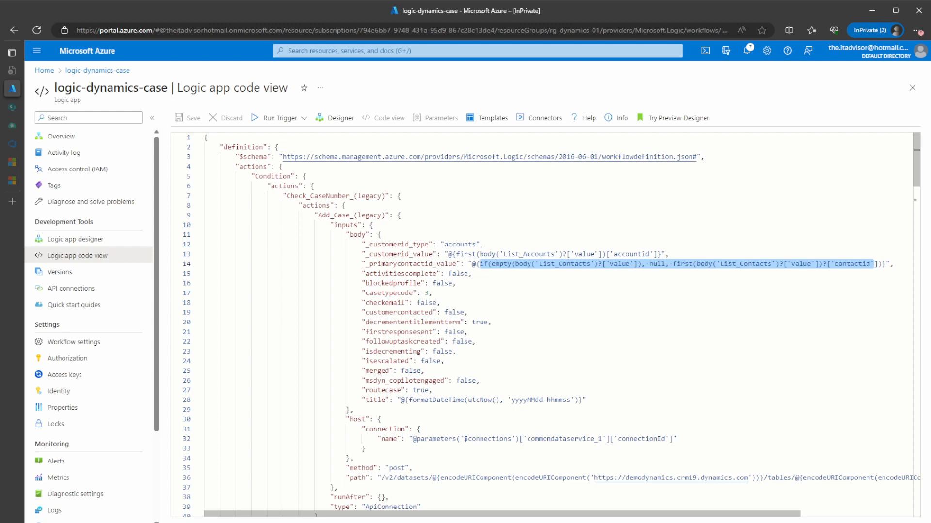
{"action": "left_click", "coordinate": [477, 274]}
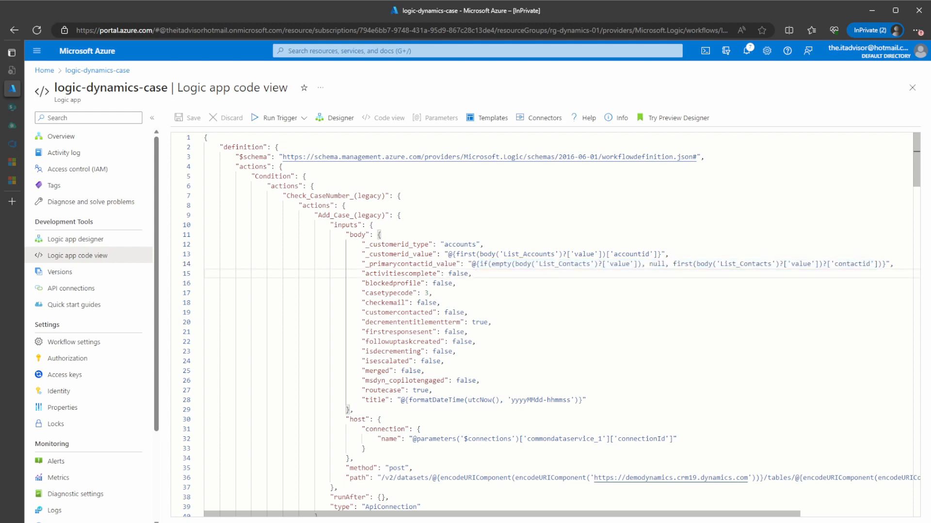